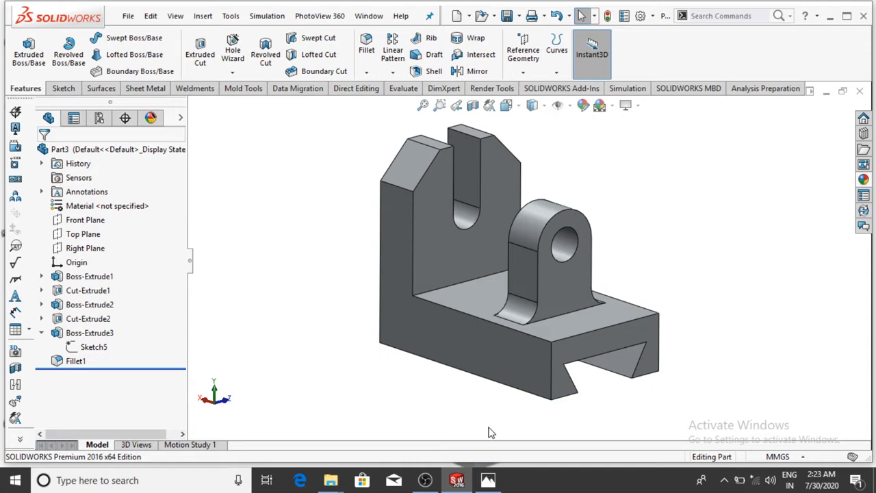
- Check the dovetail guide reference drawing, create a new part document and apply the Plain White scene
{"action": "left_click", "coordinate": [488, 479]}
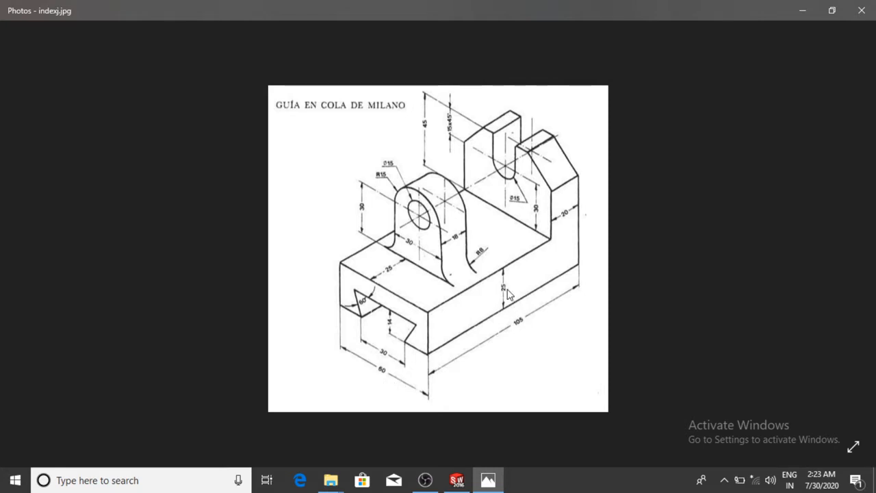
{"action": "left_click", "coordinate": [488, 481]}
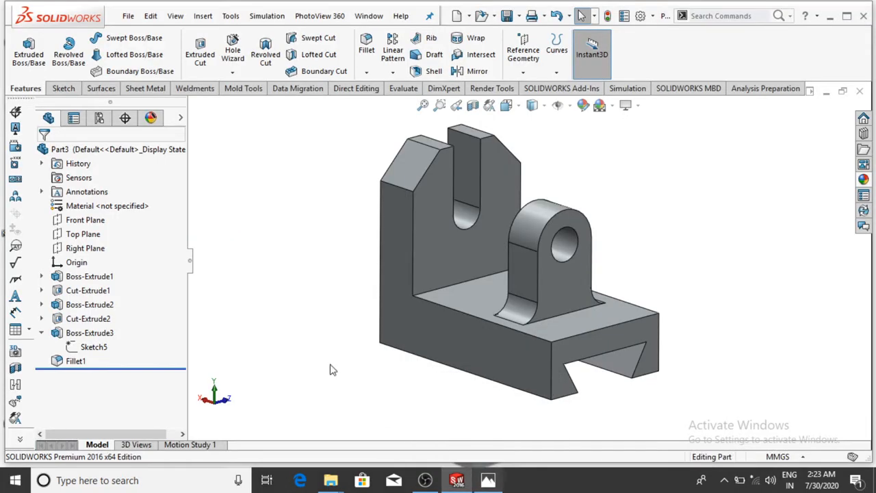
{"action": "left_click", "coordinate": [128, 15]}
{"action": "left_click", "coordinate": [130, 36]}
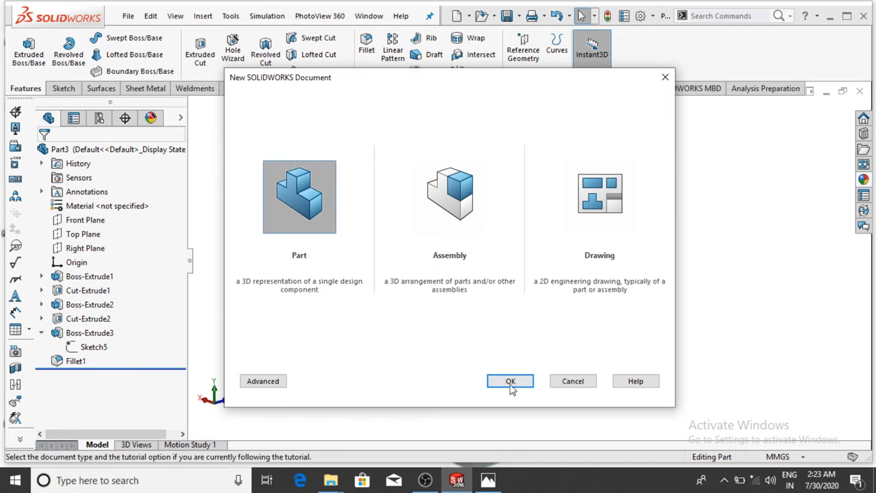
{"action": "left_click", "coordinate": [510, 384]}
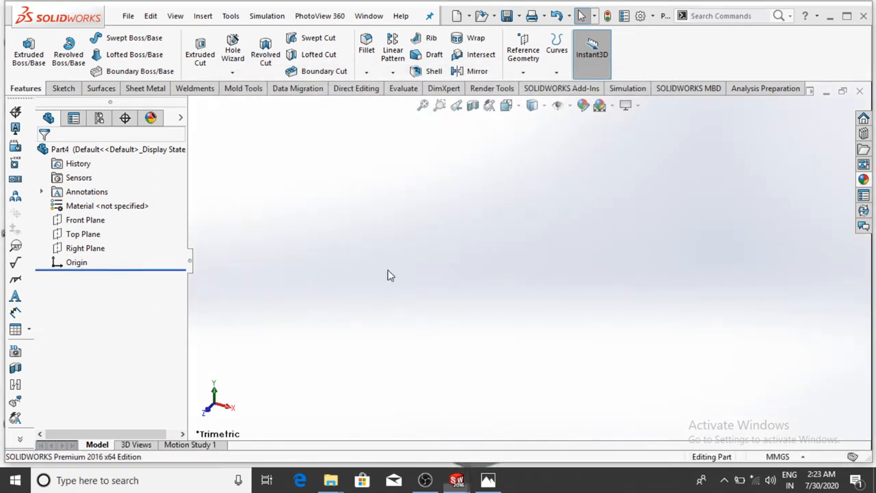
{"action": "left_click", "coordinate": [613, 107]}
{"action": "left_click", "coordinate": [631, 137]}
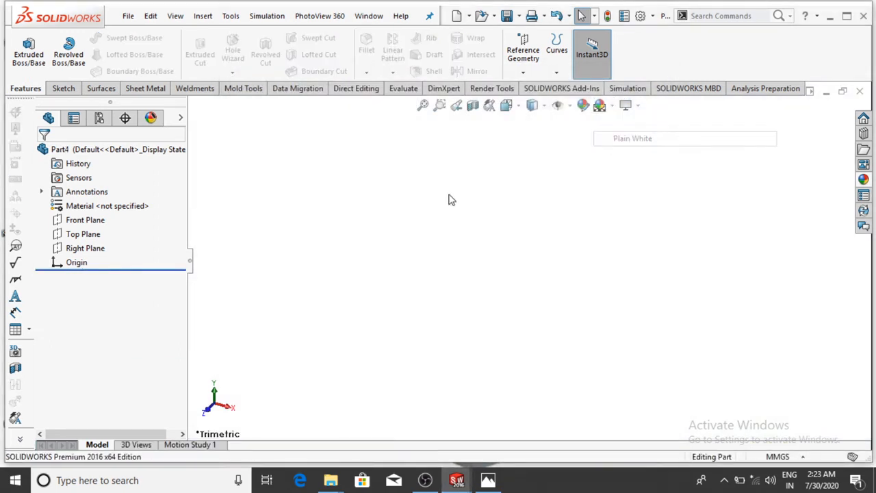
- Sketch a center rectangle about 211 mm wide on the Top Plane, centred on the origin
{"action": "right_click", "coordinate": [82, 237]}
{"action": "left_click", "coordinate": [133, 217]}
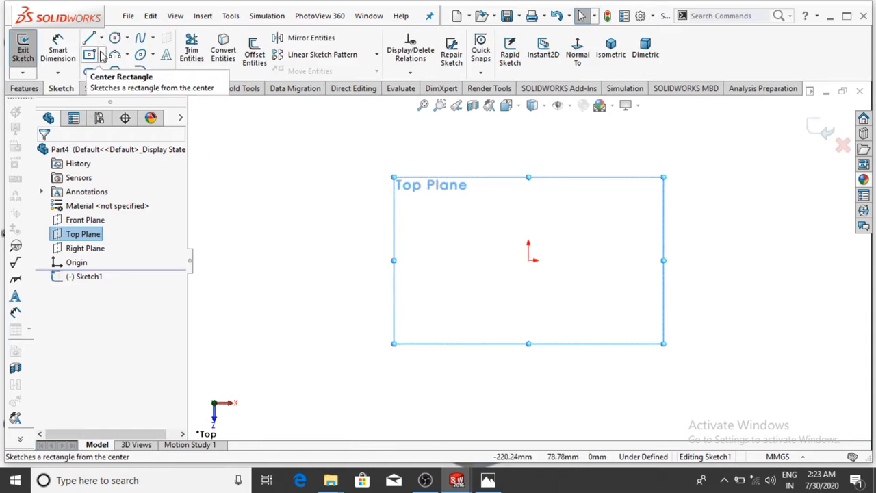
{"action": "left_click", "coordinate": [100, 57]}
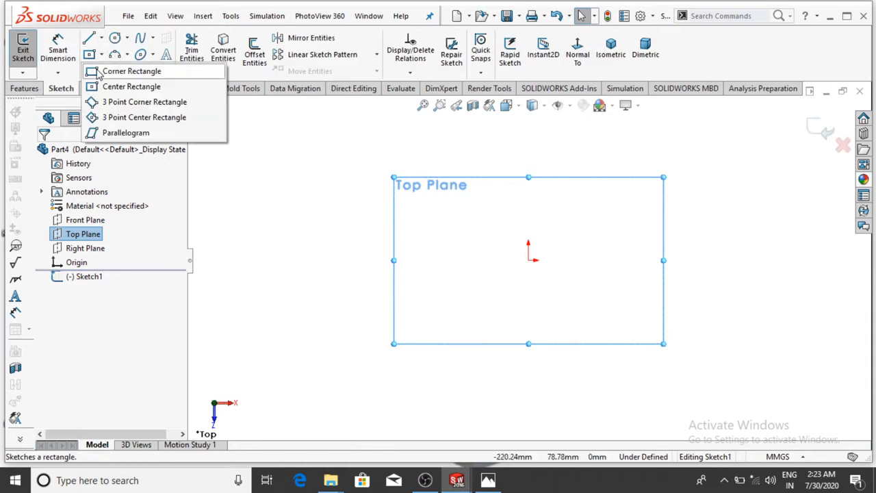
{"action": "left_click", "coordinate": [531, 260]}
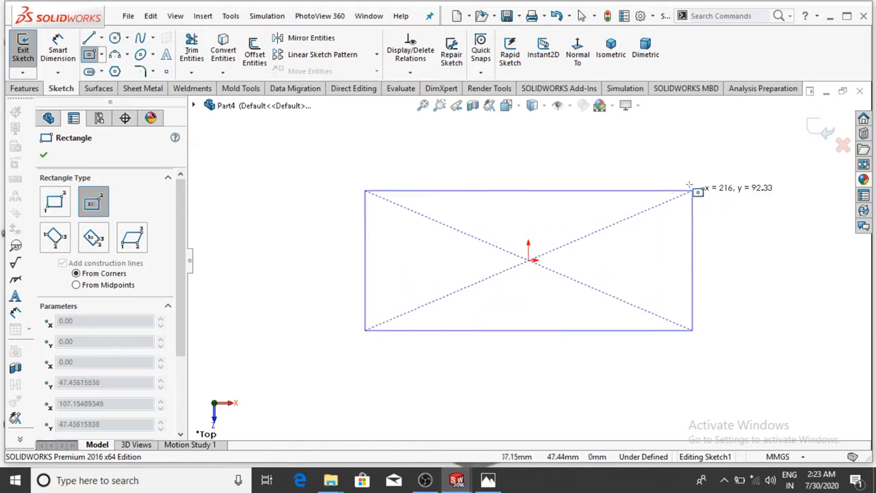
{"action": "left_click", "coordinate": [689, 184]}
{"action": "key", "text": "Escape"}
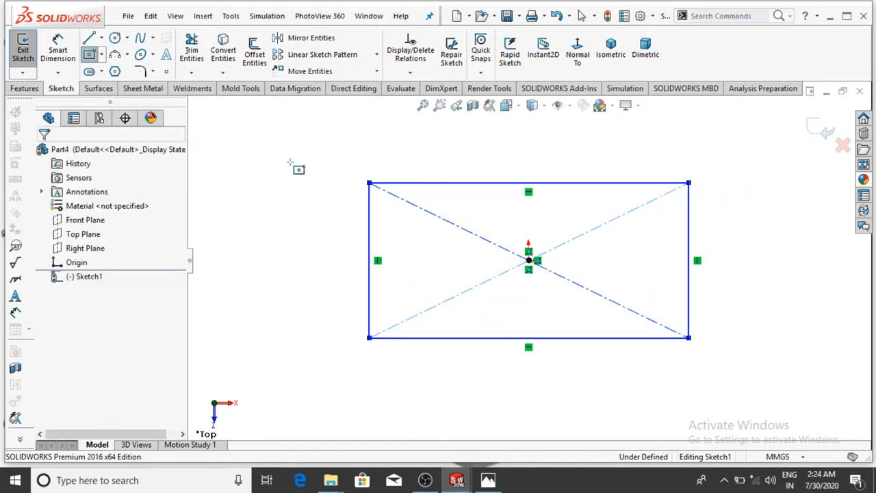
{"action": "key", "text": "Escape"}
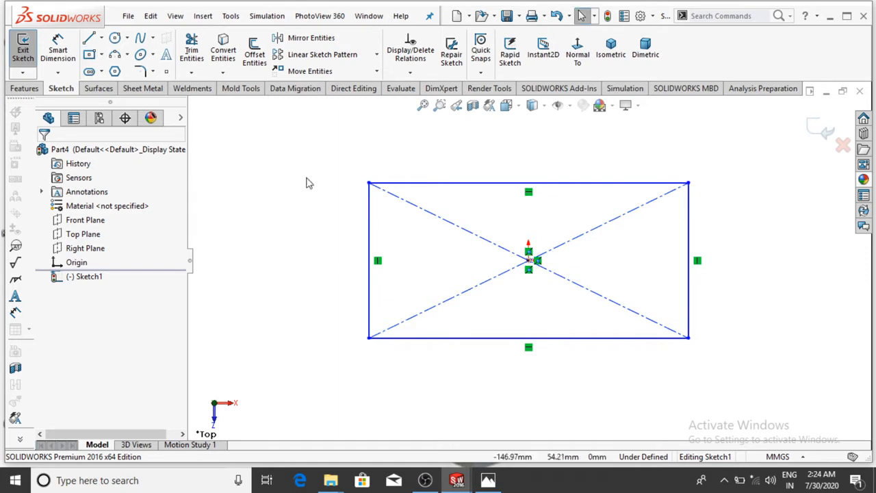
- Dimension the rectangle's lower horizontal edge as 105 mm
{"action": "left_click", "coordinate": [58, 52]}
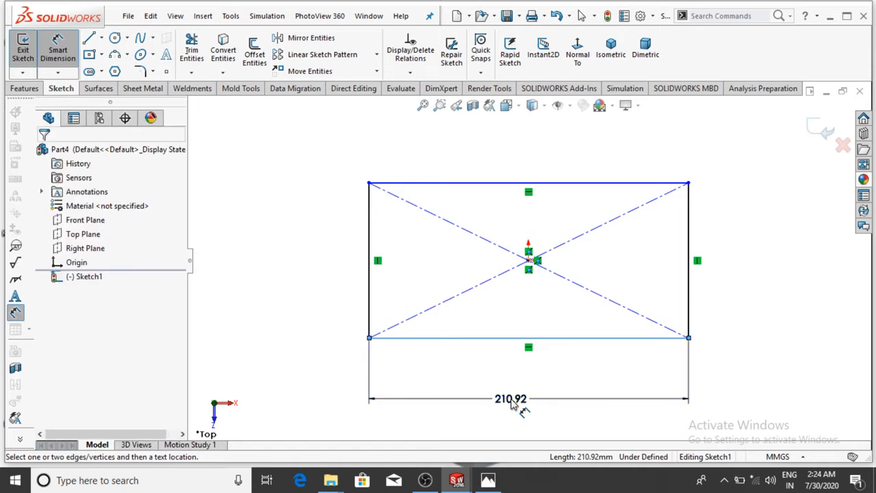
{"action": "left_click", "coordinate": [515, 405]}
{"action": "type", "text": "105"}
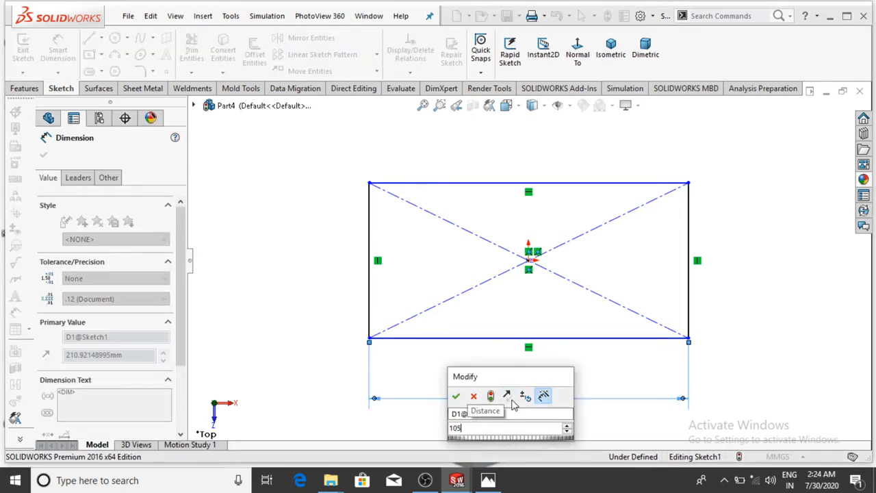
{"action": "key", "text": "Return"}
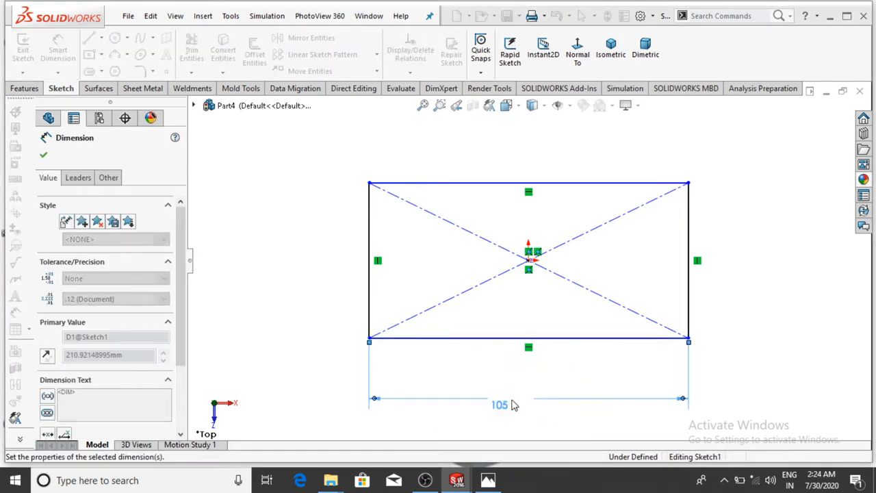
- Check the base width in the reference drawing and dimension the rectangle's vertical edge as 60 mm
{"action": "left_click", "coordinate": [487, 481]}
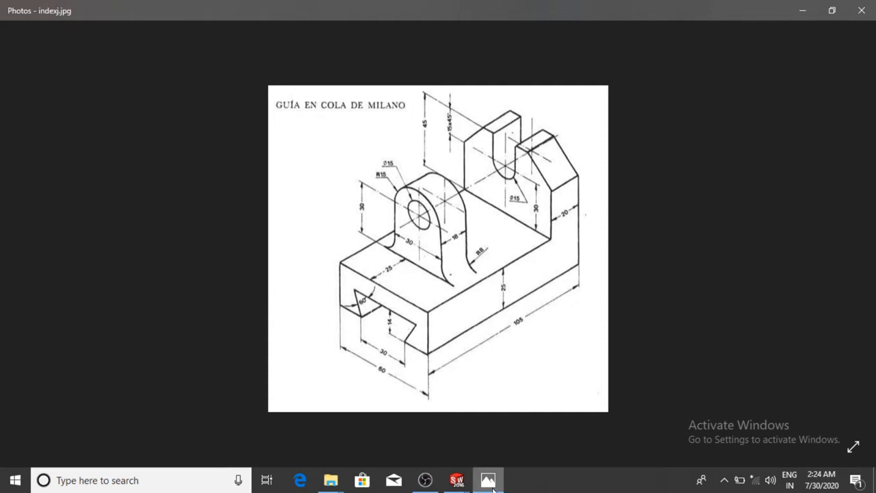
{"action": "left_click", "coordinate": [456, 480]}
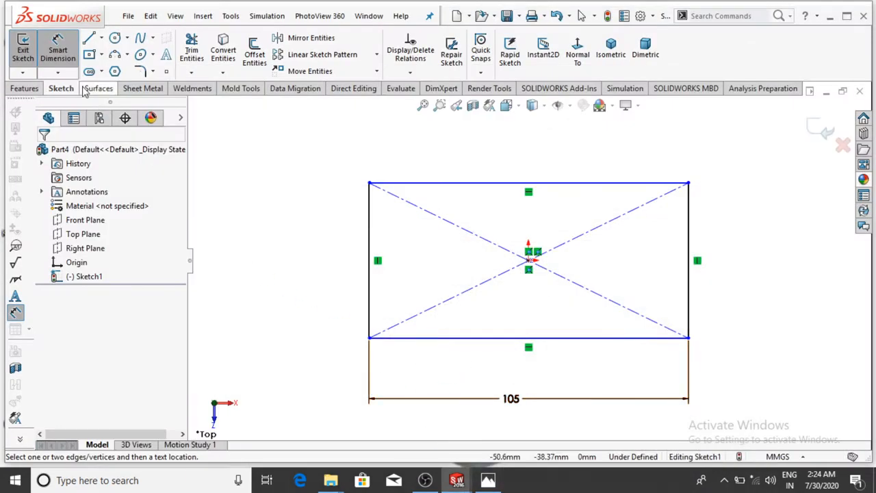
{"action": "left_click", "coordinate": [368, 218]}
{"action": "left_click", "coordinate": [275, 257]}
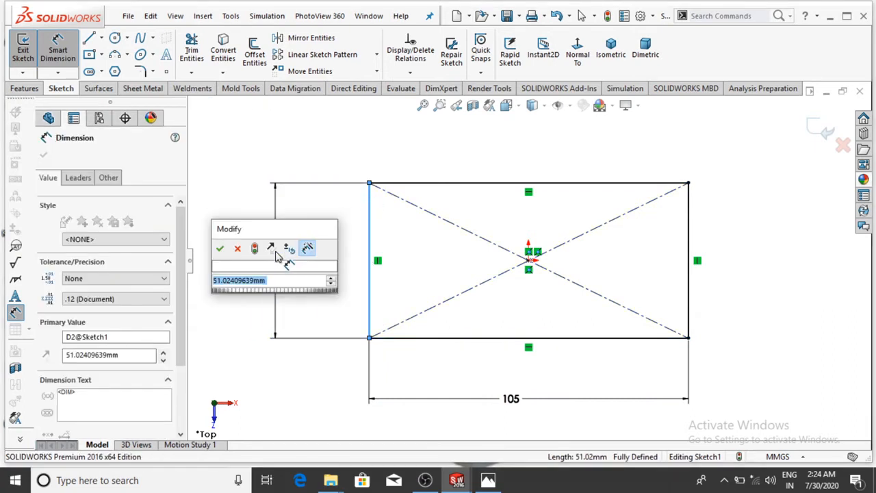
{"action": "type", "text": "60"}
{"action": "key", "text": "Return"}
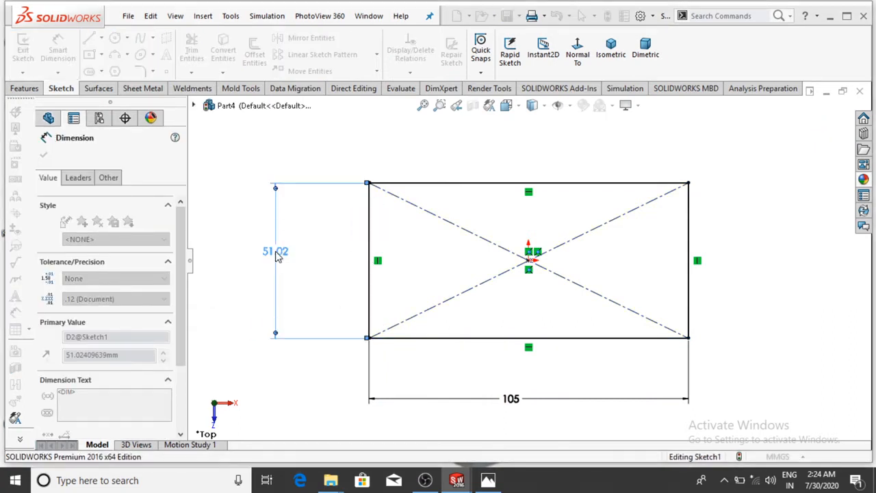
{"action": "left_click", "coordinate": [760, 296]}
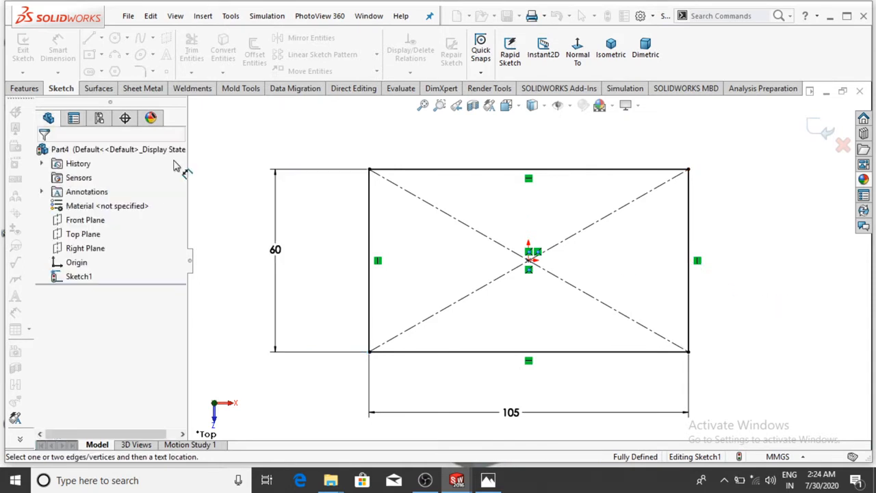
- Extrude the rectangle upward as a 25 mm blind boss
{"action": "left_click", "coordinate": [24, 89]}
{"action": "left_click", "coordinate": [37, 71]}
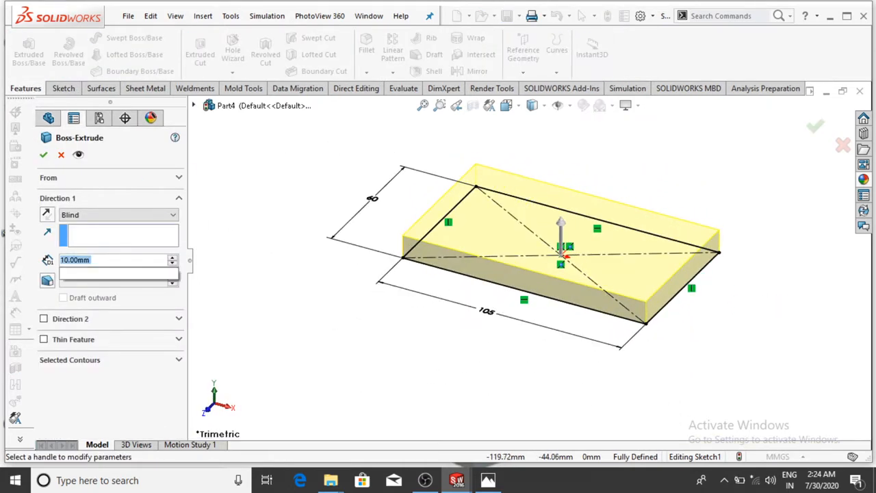
{"action": "type", "text": "25"}
{"action": "key", "text": "Return"}
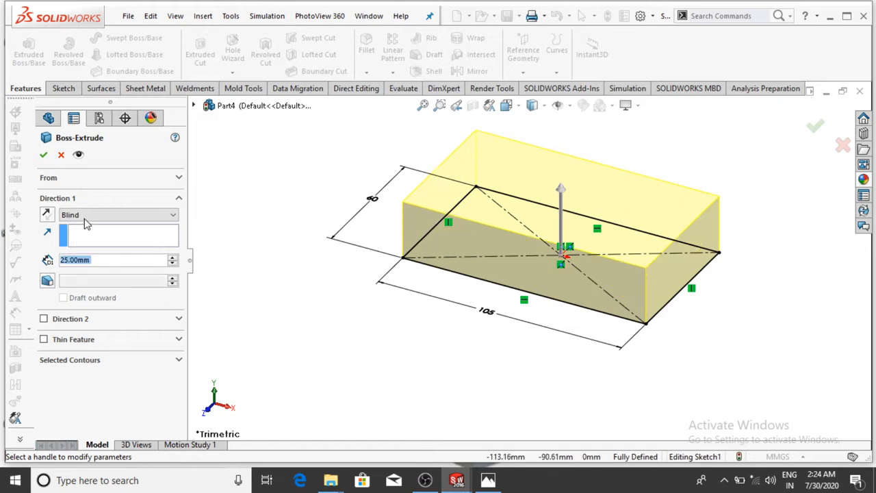
{"action": "left_click", "coordinate": [43, 154]}
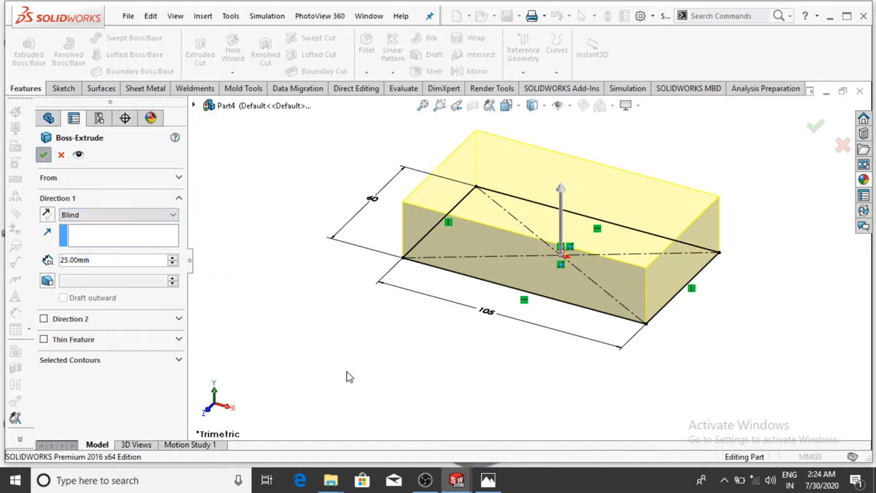
- Check the dovetail in the reference drawing and open a sketch on the block's 60 mm wide end face, viewed normal to it
{"action": "middle_click_drag", "start_coordinate": [323, 395], "coordinate": [425, 448]}
{"action": "left_click", "coordinate": [486, 479]}
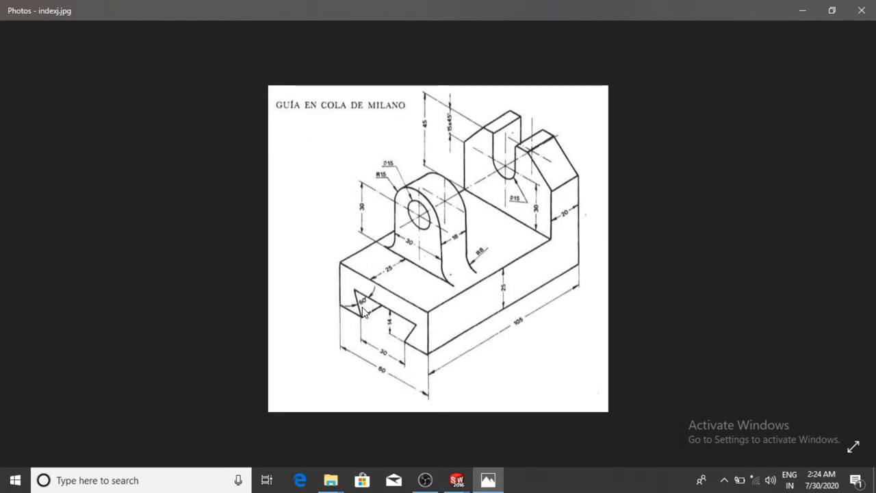
{"action": "left_click", "coordinate": [489, 389]}
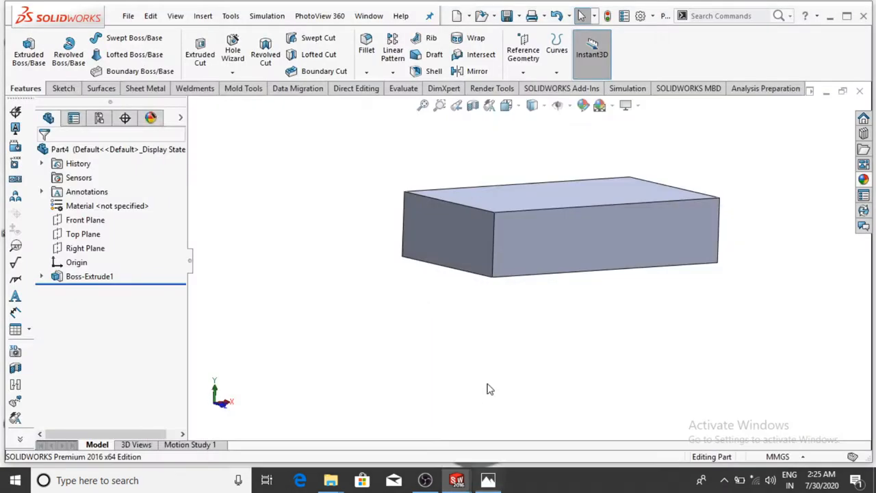
{"action": "right_click", "coordinate": [455, 240]}
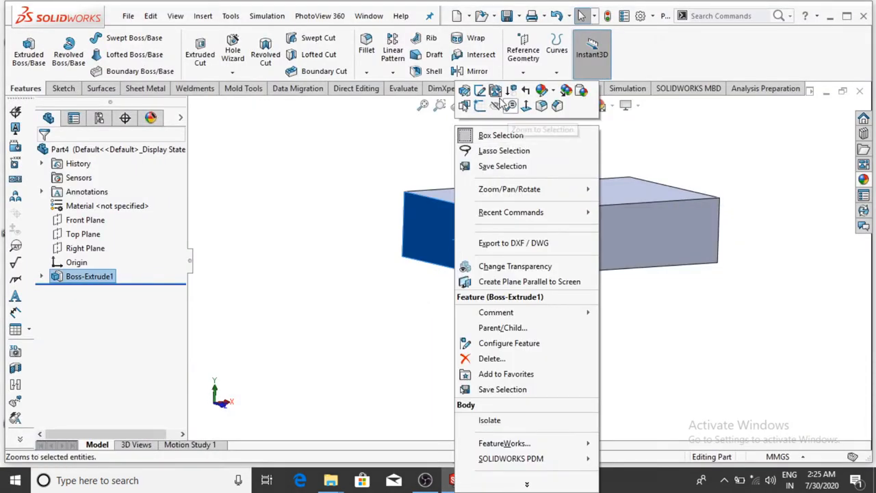
{"action": "left_click", "coordinate": [479, 106]}
{"action": "left_click", "coordinate": [577, 48]}
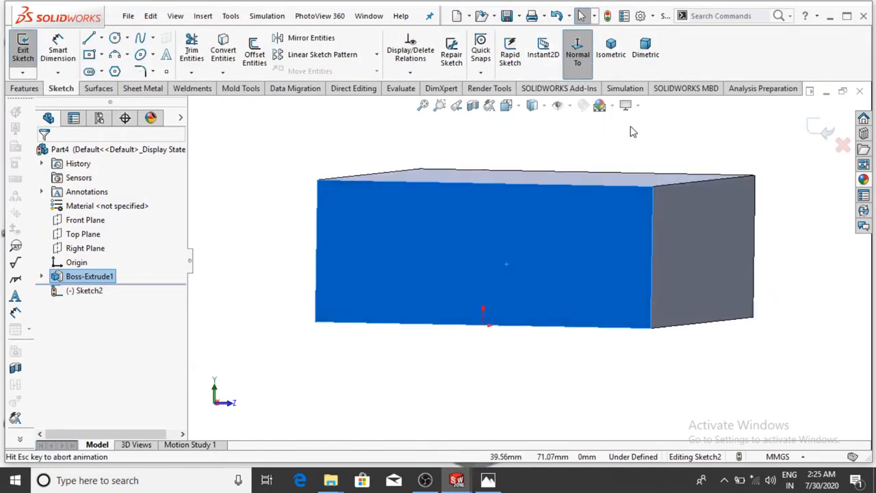
{"action": "left_click", "coordinate": [286, 198]}
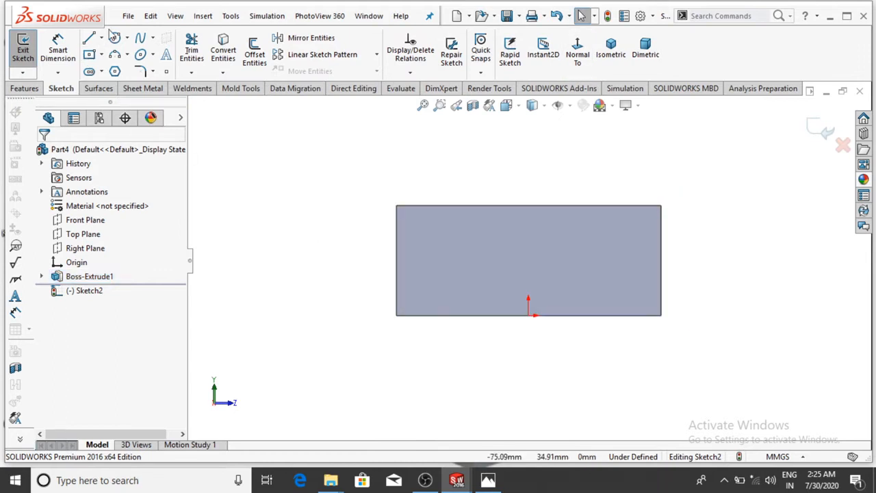
- Sketch a three-line dovetail outline about 14 mm high, widening upward from the end face's bottom edge around the origin
{"action": "left_click", "coordinate": [89, 39]}
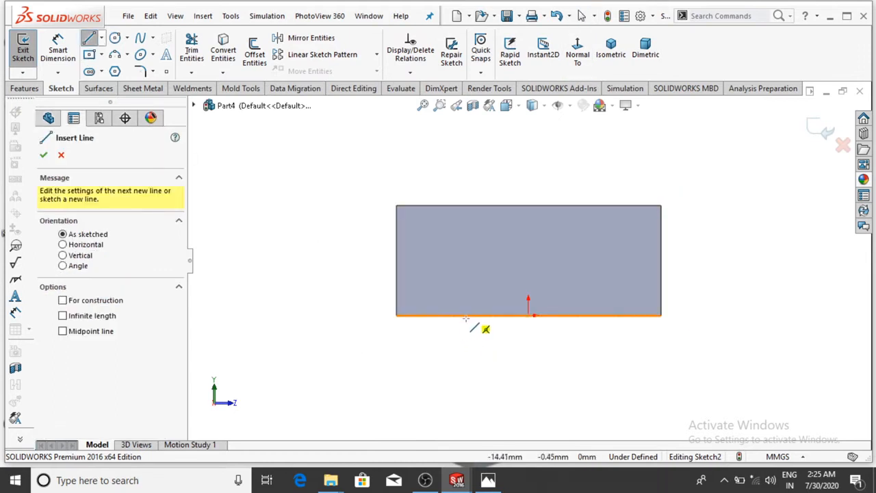
{"action": "left_click", "coordinate": [465, 316]}
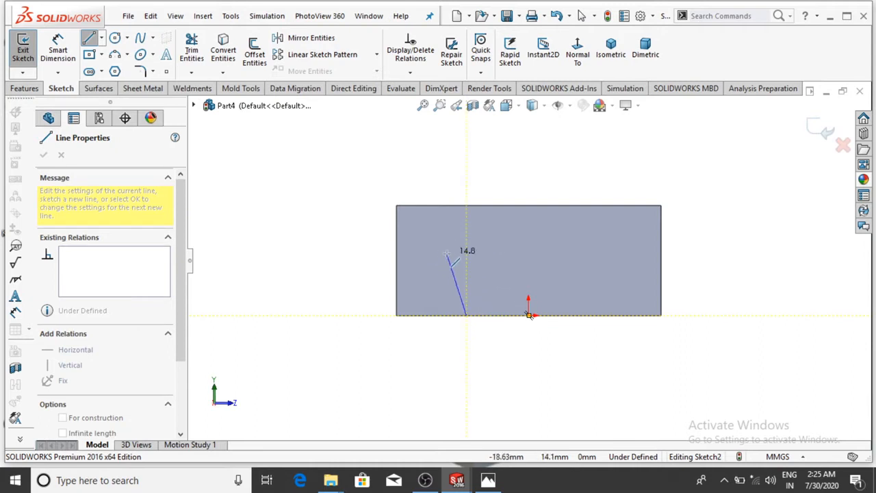
{"action": "left_click", "coordinate": [446, 253]}
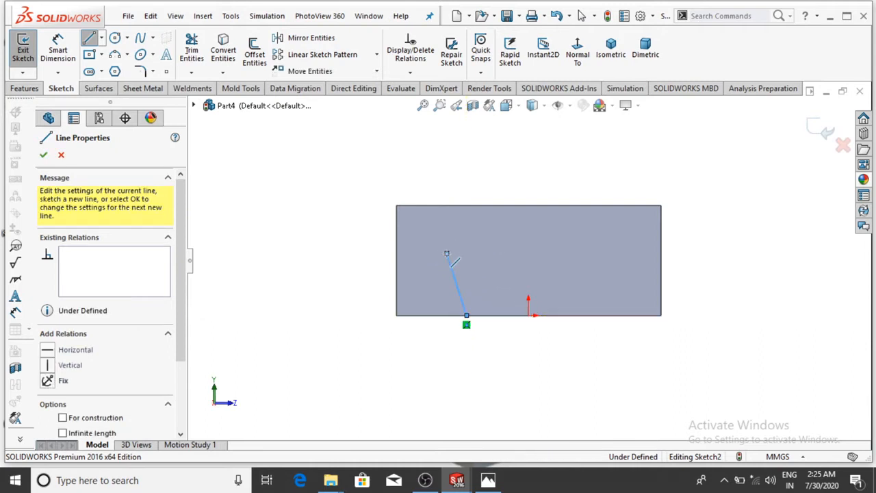
{"action": "left_click", "coordinate": [593, 253]}
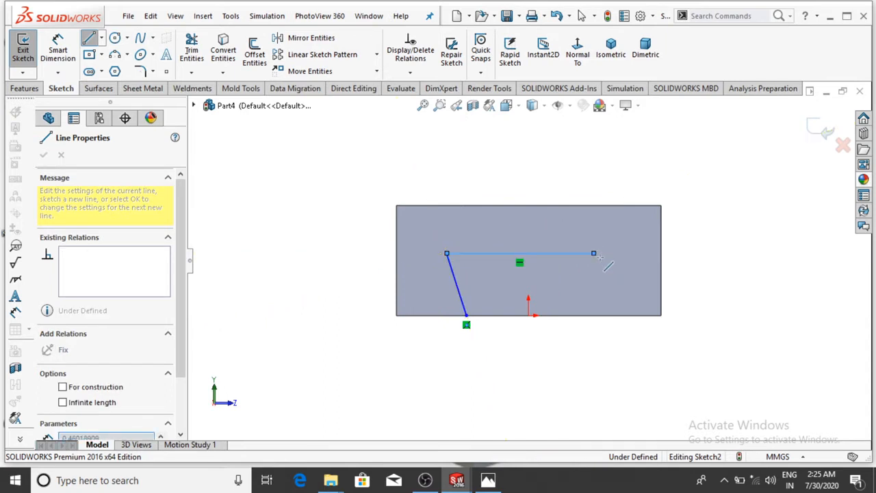
{"action": "left_click", "coordinate": [576, 315]}
{"action": "key", "text": "Escape"}
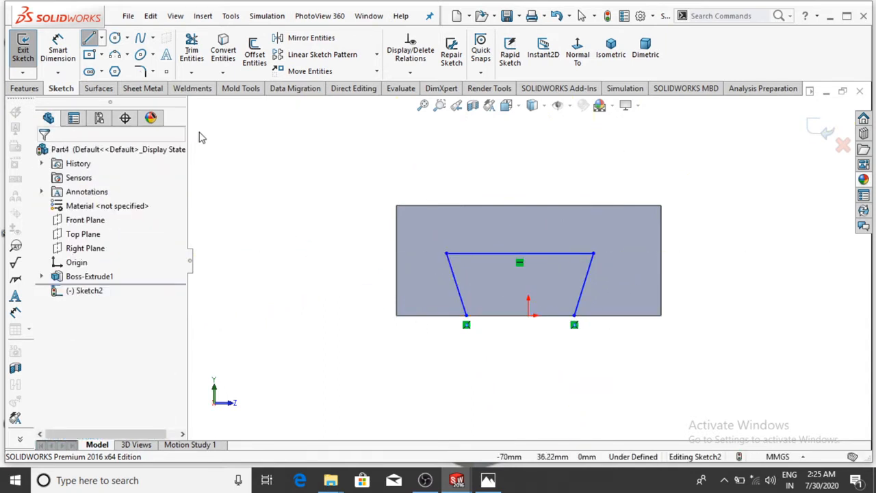
{"action": "left_click", "coordinate": [101, 38]}
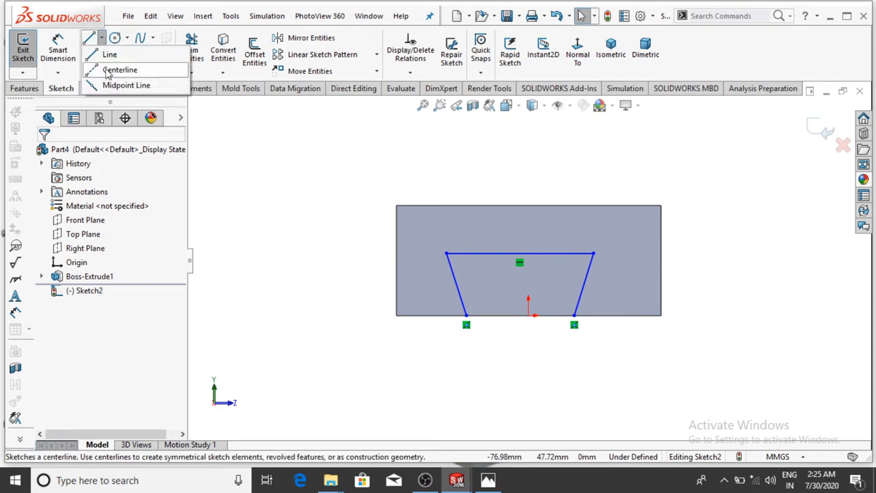
{"action": "left_click", "coordinate": [123, 66]}
{"action": "left_click", "coordinate": [528, 315]}
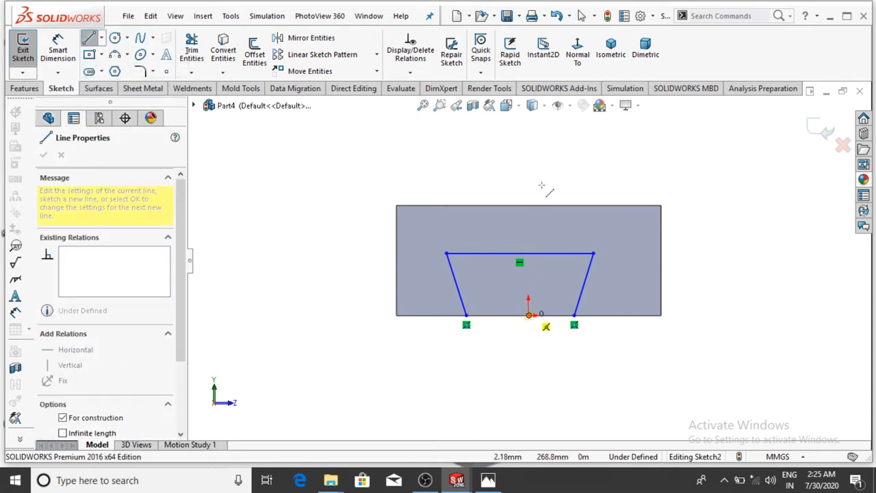
{"action": "left_click", "coordinate": [528, 148]}
{"action": "key", "text": "ctrl+z"}
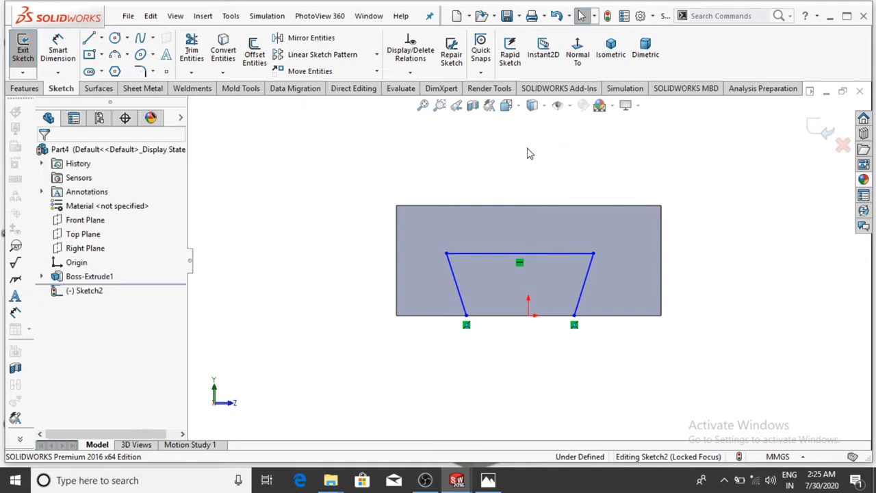
- Sketch a vertical centerline from the origin up through the dovetail outline to beyond the block's top edge
{"action": "left_click", "coordinate": [101, 38]}
{"action": "left_click", "coordinate": [113, 68]}
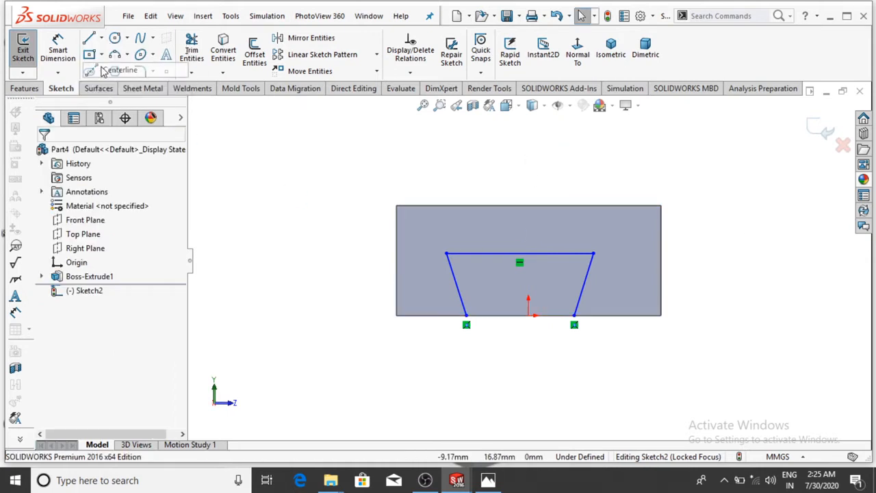
{"action": "left_click", "coordinate": [528, 315]}
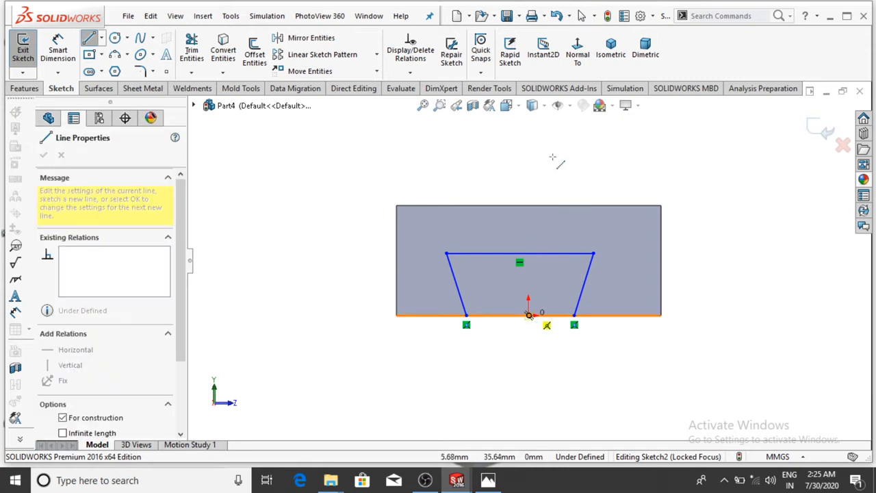
{"action": "left_click", "coordinate": [529, 129]}
{"action": "key", "text": "Escape"}
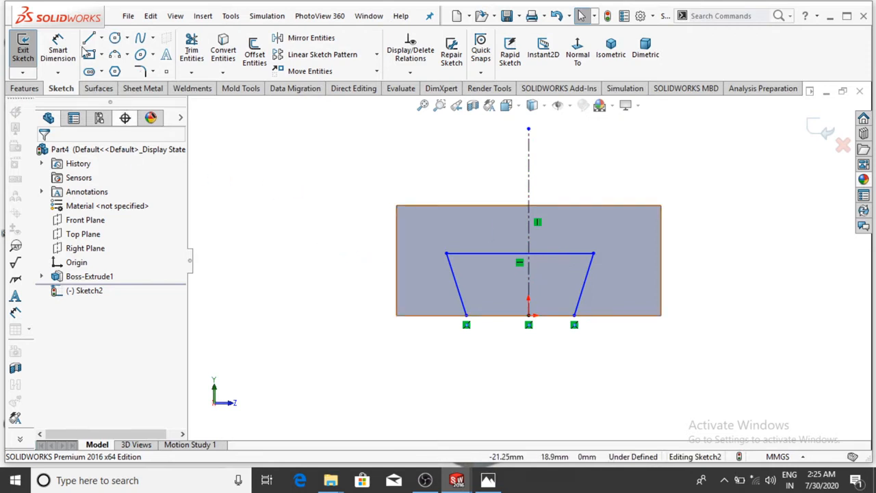
- Dimension the dovetail outline's vertical height as 14 mm between the end points of its left slanted side
{"action": "left_click", "coordinate": [58, 49]}
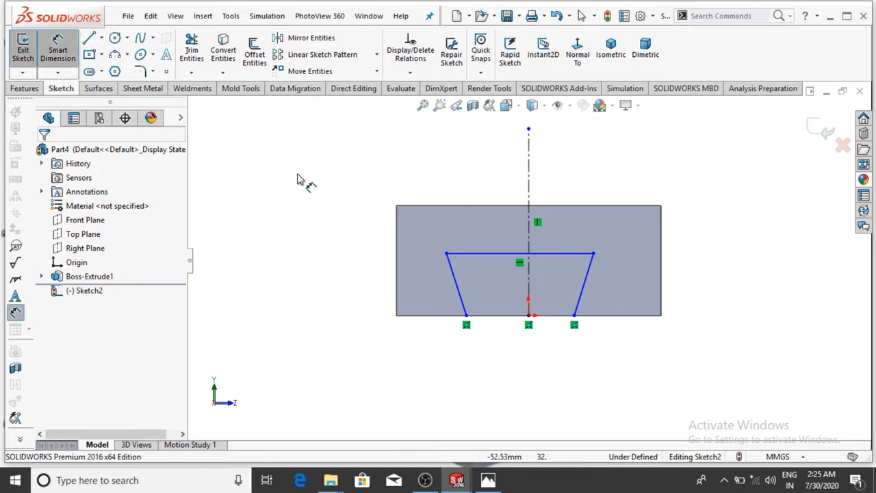
{"action": "left_click", "coordinate": [447, 255]}
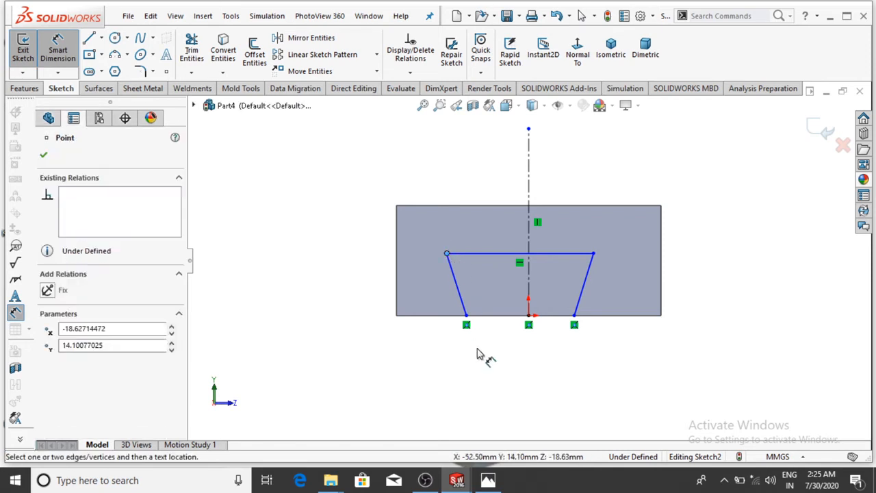
{"action": "left_click", "coordinate": [469, 316]}
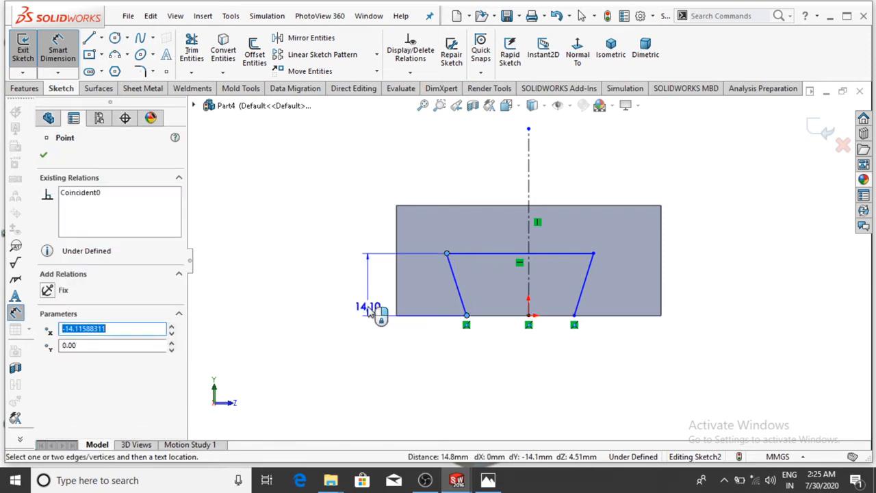
{"action": "left_click", "coordinate": [350, 300]}
{"action": "type", "text": "14"}
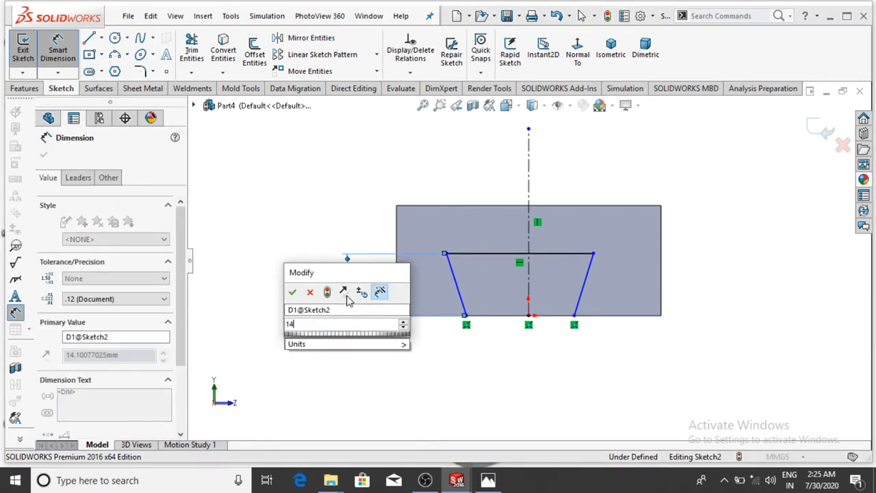
{"action": "key", "text": "Return"}
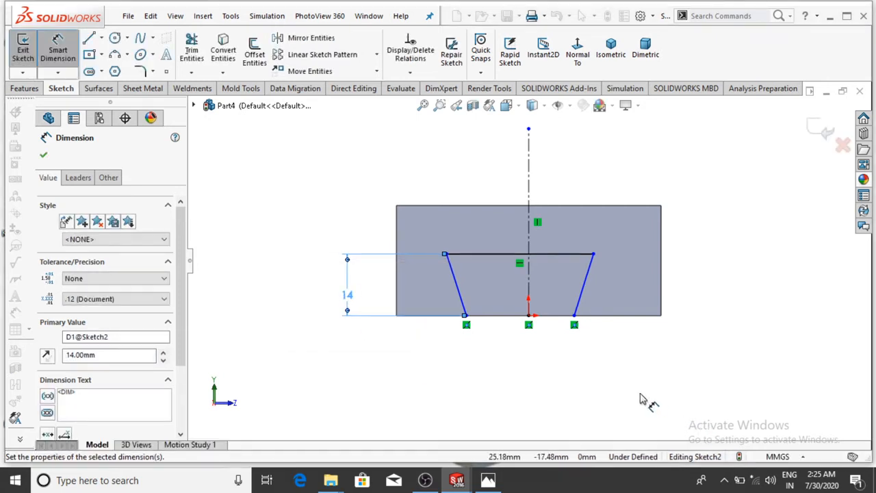
{"action": "left_click", "coordinate": [642, 399]}
{"action": "left_click", "coordinate": [595, 258]}
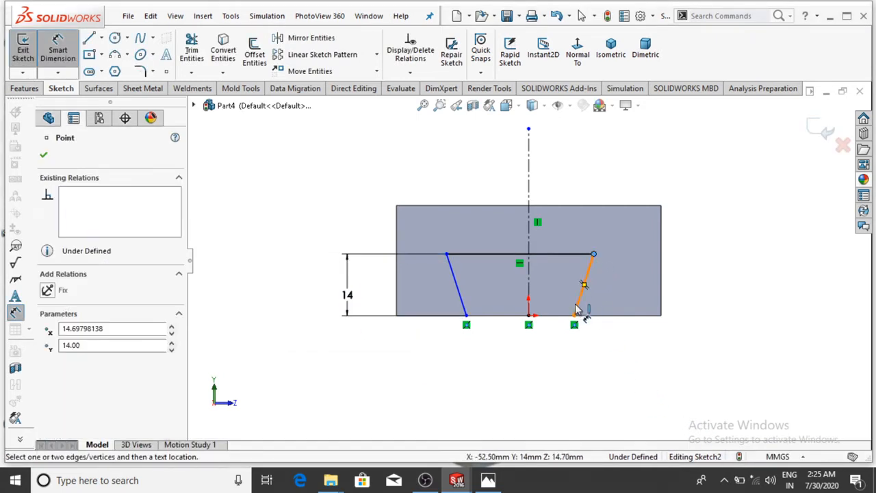
{"action": "left_click", "coordinate": [573, 316]}
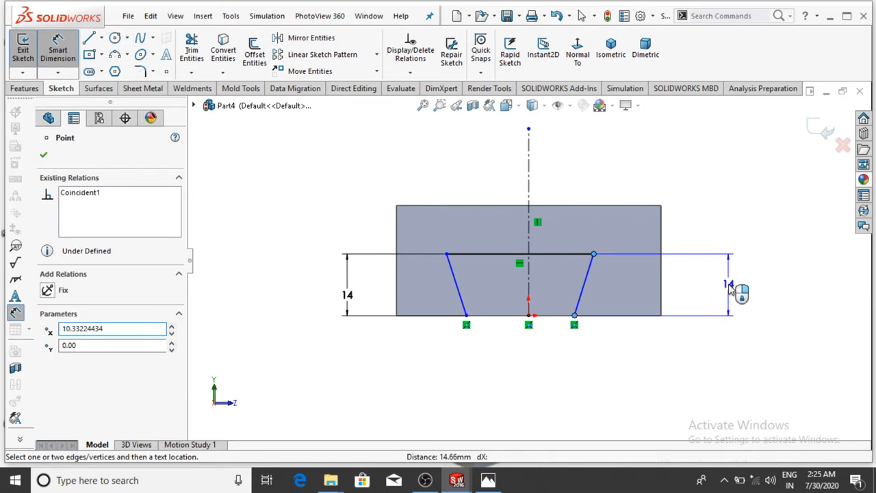
{"action": "left_click", "coordinate": [730, 288]}
{"action": "left_click", "coordinate": [545, 201]}
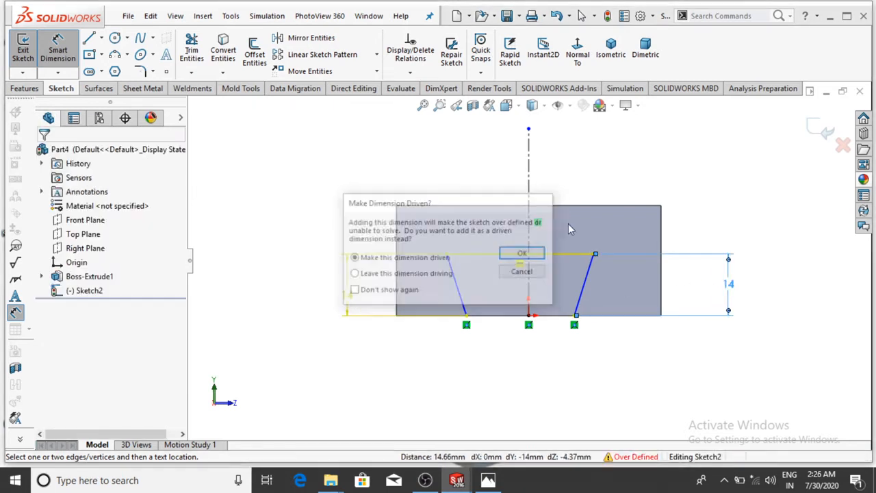
- Set the angle between the dovetail's left slanted side and its upper horizontal line to 60 degrees
{"action": "scroll", "coordinate": [438, 251], "scroll_direction": "down", "scroll_amount": 1}
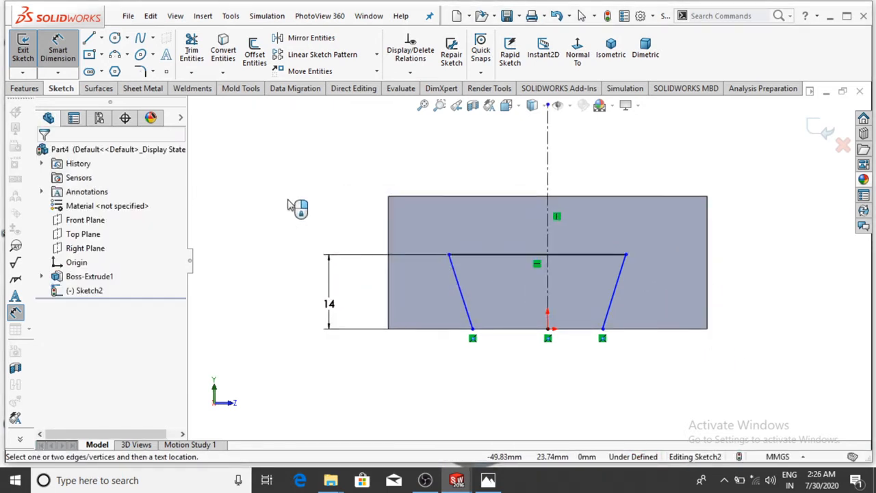
{"action": "left_click", "coordinate": [460, 286]}
{"action": "left_click", "coordinate": [479, 255]}
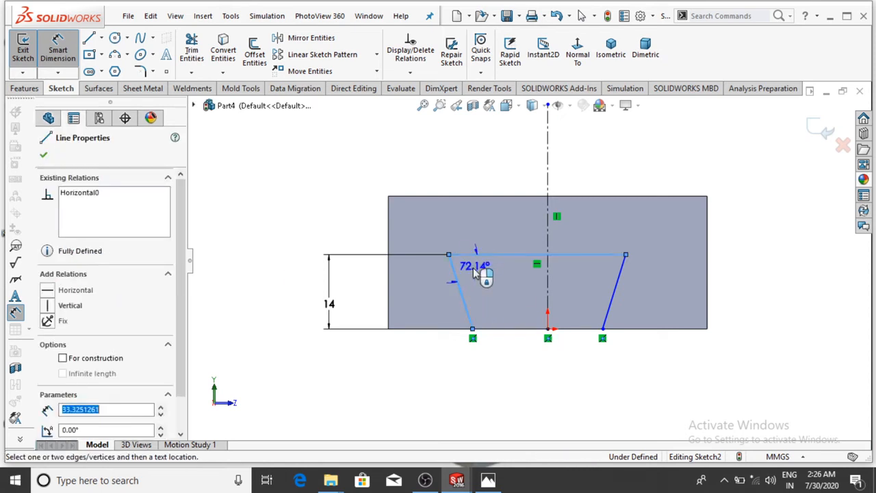
{"action": "left_click", "coordinate": [472, 267]}
{"action": "type", "text": "6"}
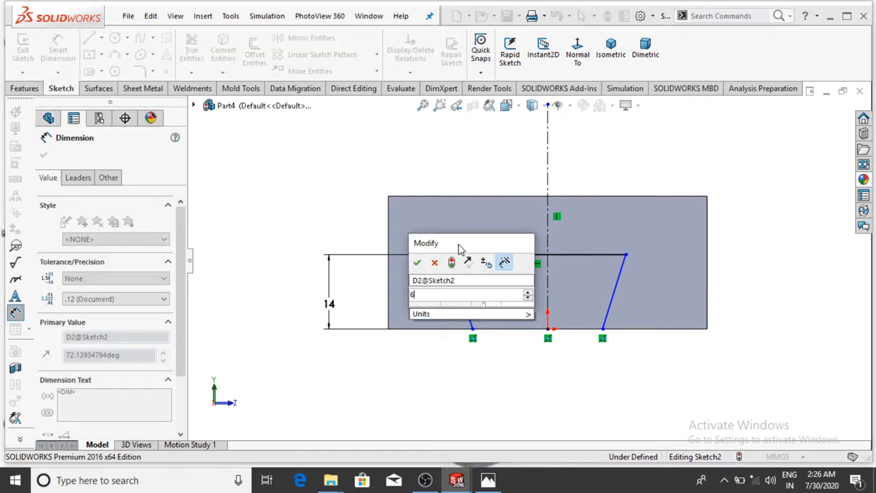
{"action": "type", "text": "0"}
{"action": "key", "text": "Return"}
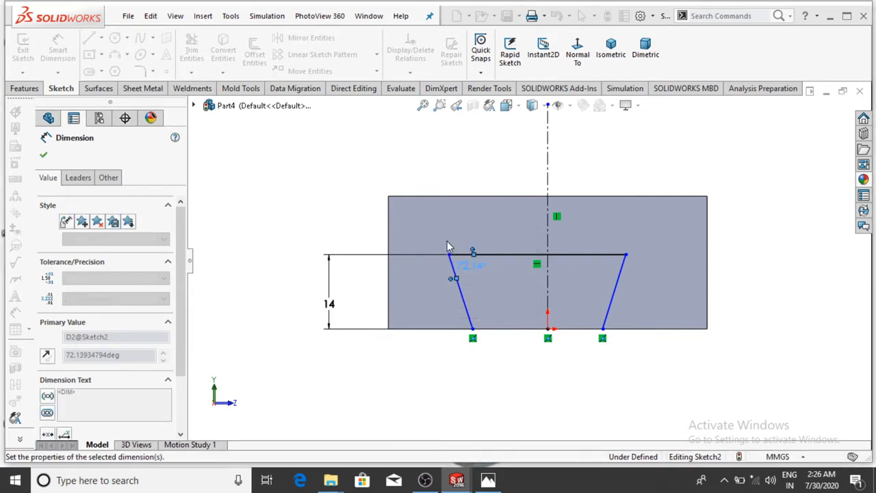
- Set the angle between the dovetail's right slanted side and its upper horizontal line to 60 degrees
{"action": "left_click", "coordinate": [620, 279]}
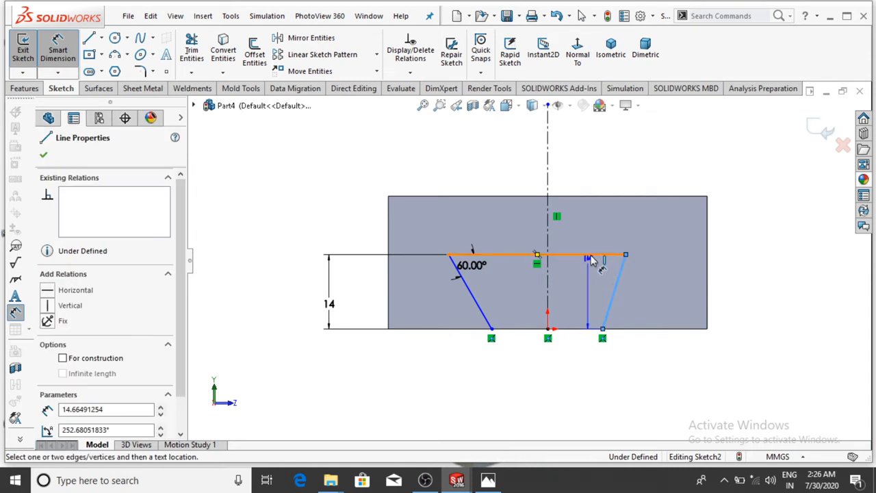
{"action": "left_click", "coordinate": [592, 255]}
{"action": "left_click", "coordinate": [593, 280]}
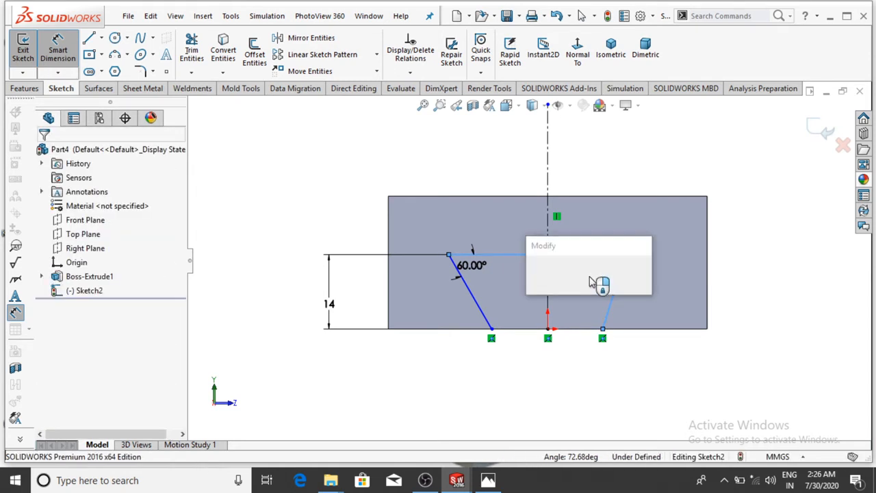
{"action": "type", "text": "60"}
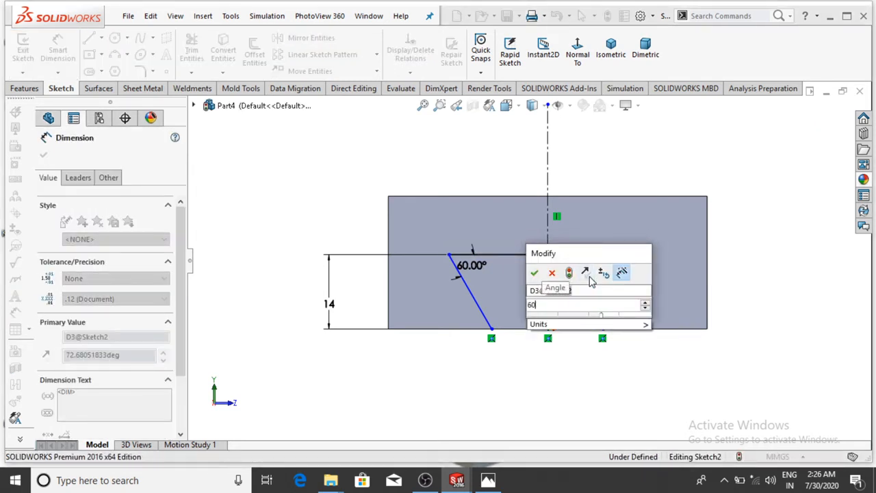
{"action": "key", "text": "Return"}
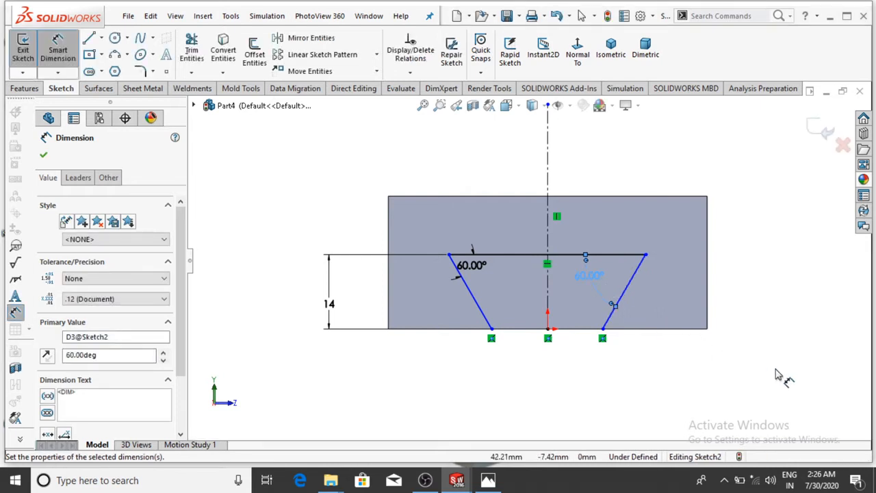
{"action": "left_click", "coordinate": [782, 377]}
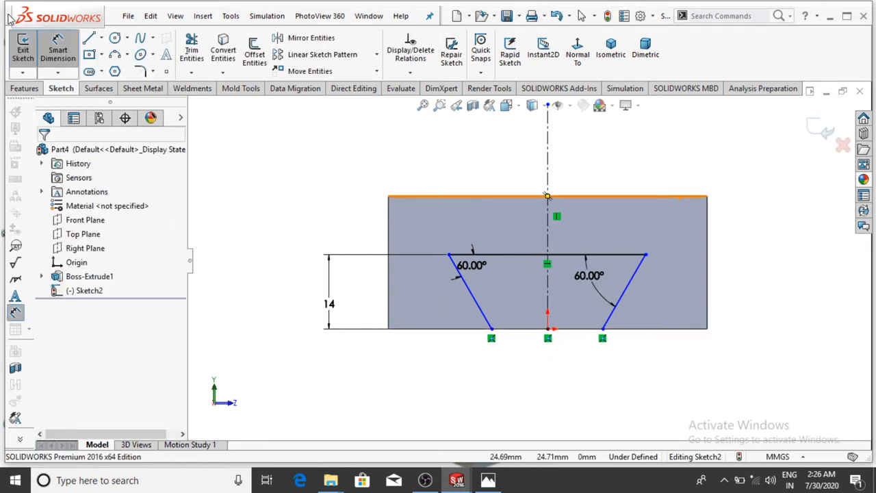
- Close the dovetail outline with a horizontal line joining the lower ends of its two slanted sides
{"action": "left_click", "coordinate": [89, 38]}
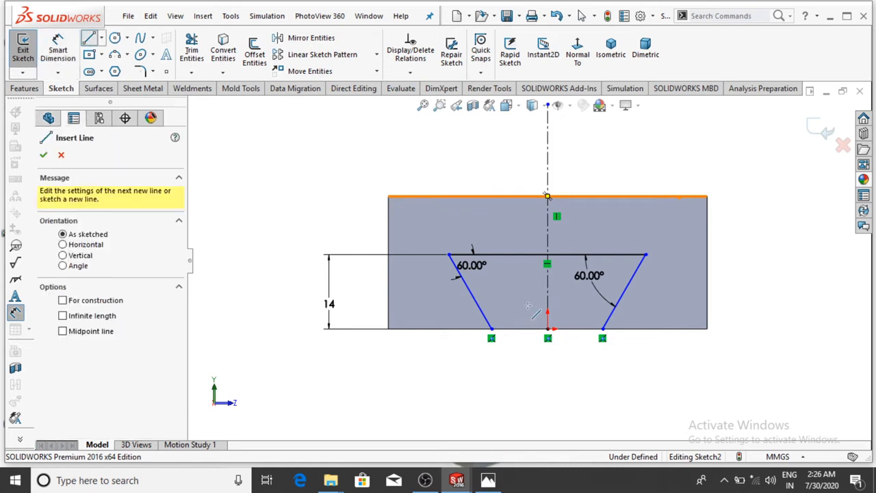
{"action": "left_click", "coordinate": [492, 329]}
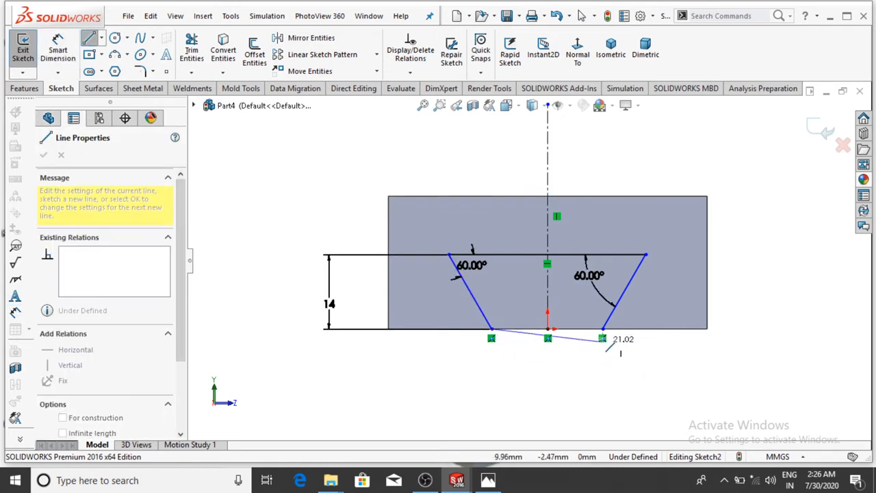
{"action": "left_click", "coordinate": [604, 331]}
{"action": "key", "text": "Escape"}
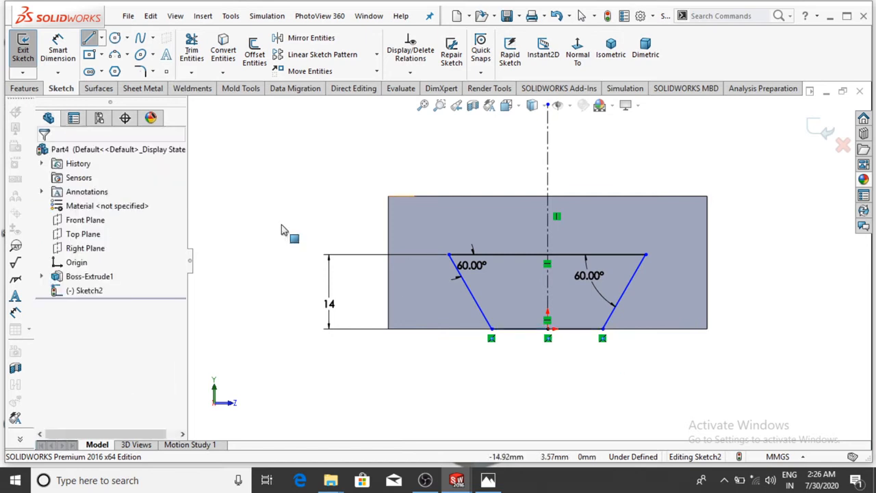
- Dimension the dovetail's lower horizontal line as 30 mm long
{"action": "left_click", "coordinate": [58, 54]}
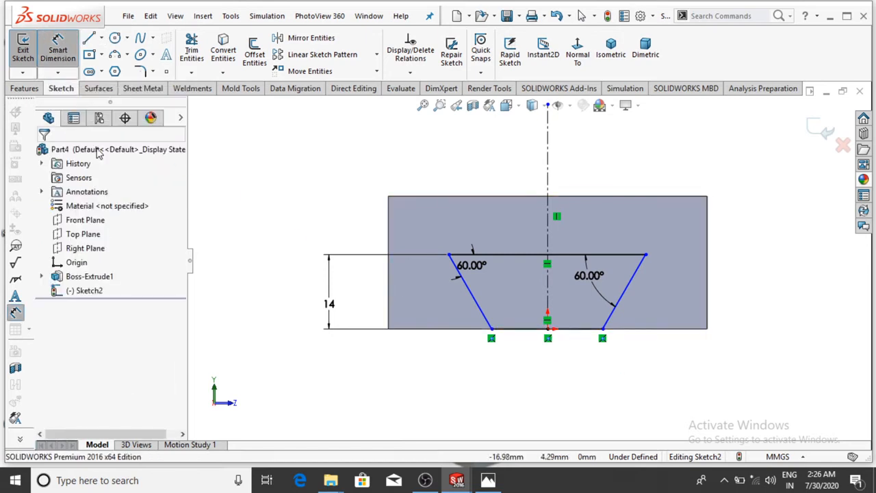
{"action": "left_click", "coordinate": [518, 332]}
{"action": "left_click", "coordinate": [534, 385]}
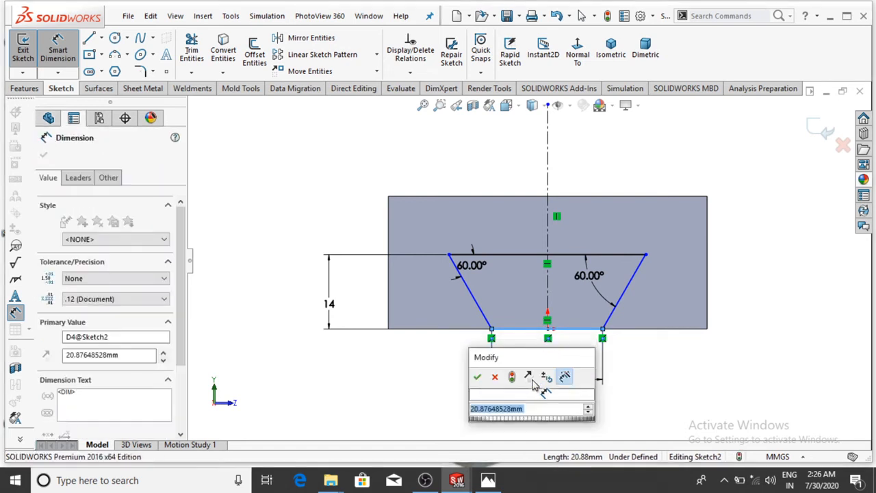
{"action": "type", "text": "30"}
{"action": "type", "text": "30"}
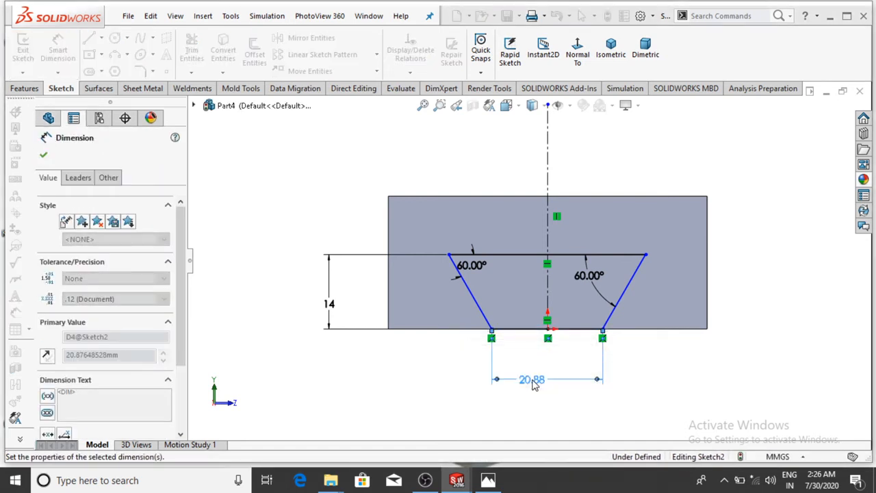
{"action": "key", "text": "Return"}
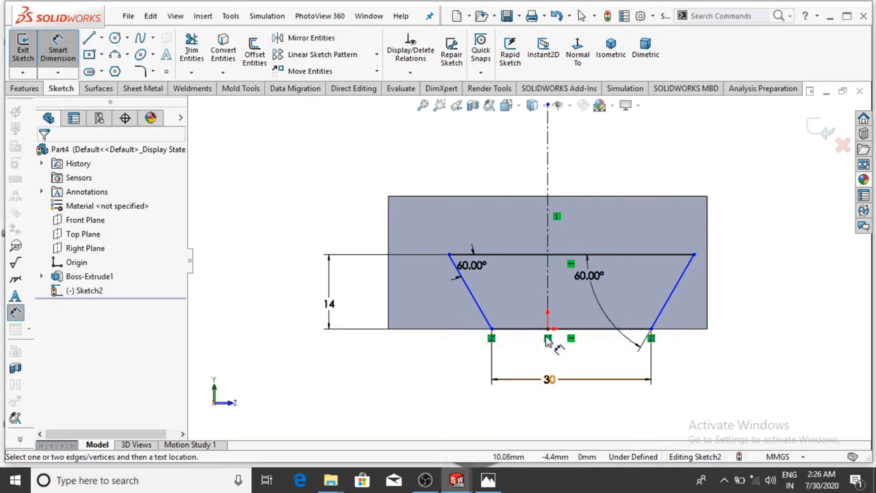
- Dimension the distance from the origin to the dovetail's lower left corner as 15 mm to centre the profile
{"action": "left_click", "coordinate": [549, 333]}
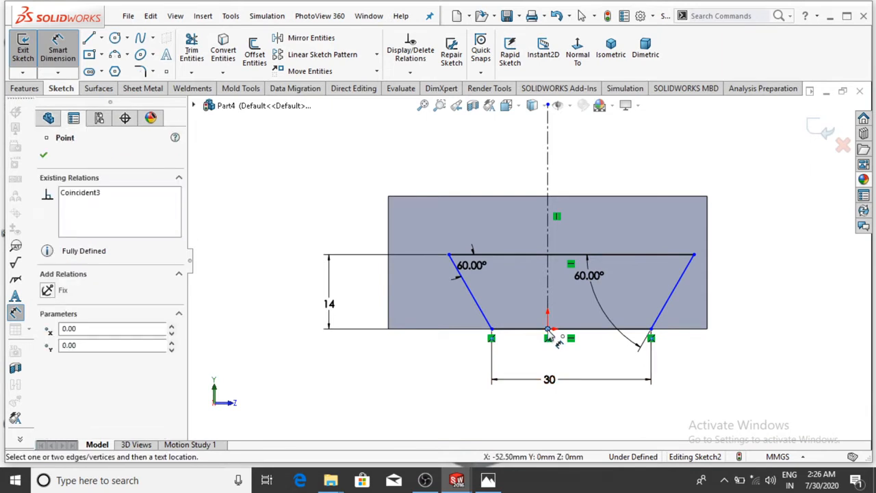
{"action": "left_click", "coordinate": [492, 331]}
{"action": "left_click", "coordinate": [518, 420]}
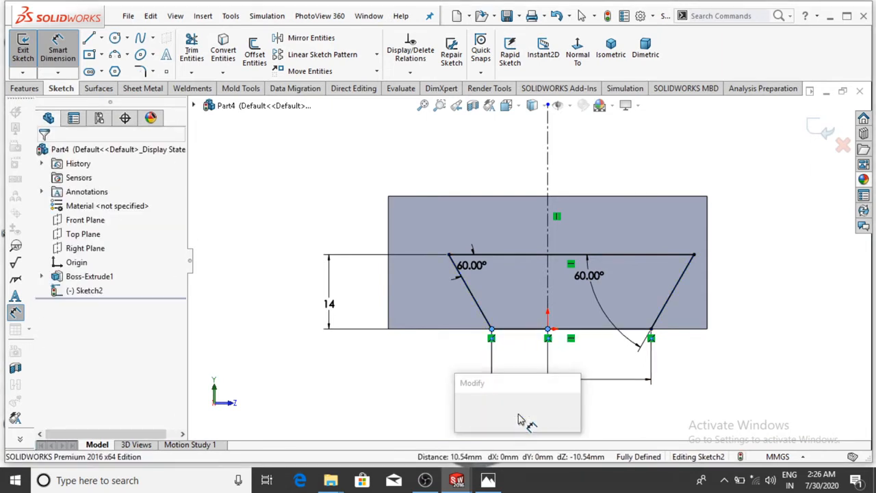
{"action": "type", "text": "15"}
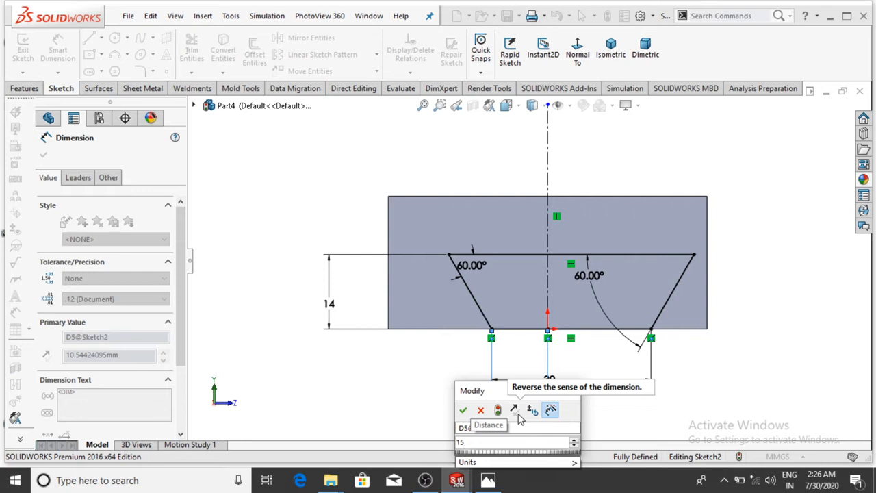
{"action": "key", "text": "Return"}
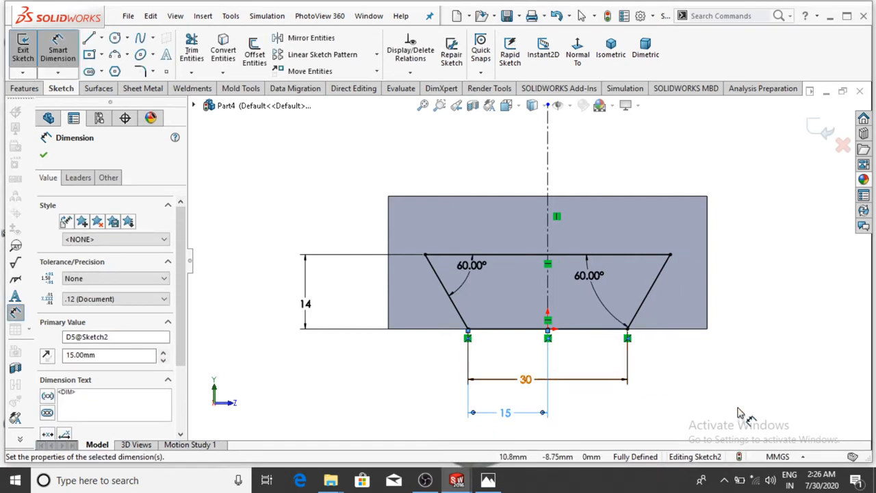
{"action": "left_click", "coordinate": [729, 389]}
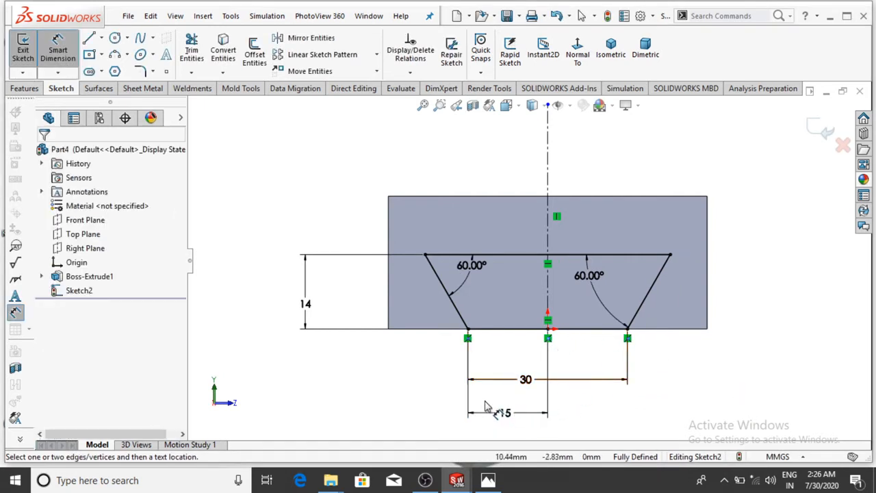
- Cut the dovetail profile through the entire base block with an Extruded Cut set to Through All
{"action": "scroll", "coordinate": [440, 389], "scroll_direction": "up", "scroll_amount": 4}
{"action": "mouse_move", "coordinate": [413, 356]}
{"action": "middle_mouse_down"}
{"action": "mouse_move", "coordinate": [444, 359]}
{"action": "mouse_move", "coordinate": [440, 401]}
{"action": "middle_mouse_up"}
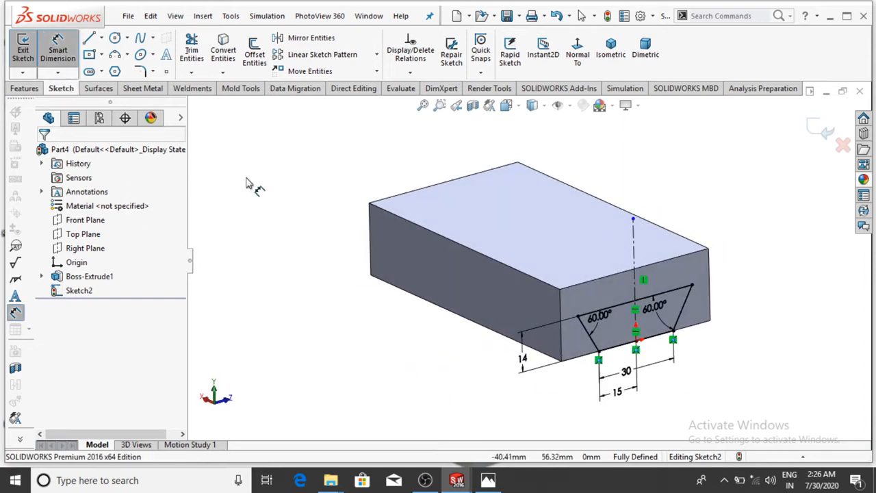
{"action": "left_click", "coordinate": [26, 89]}
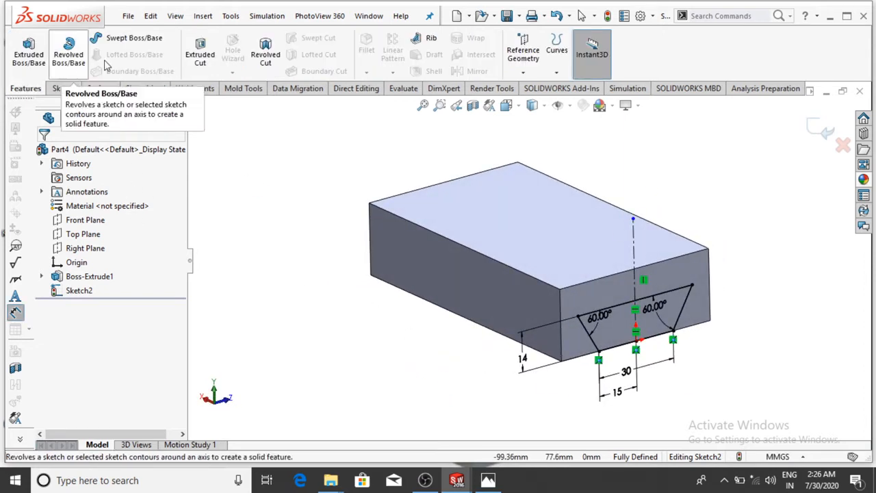
{"action": "left_click", "coordinate": [206, 63]}
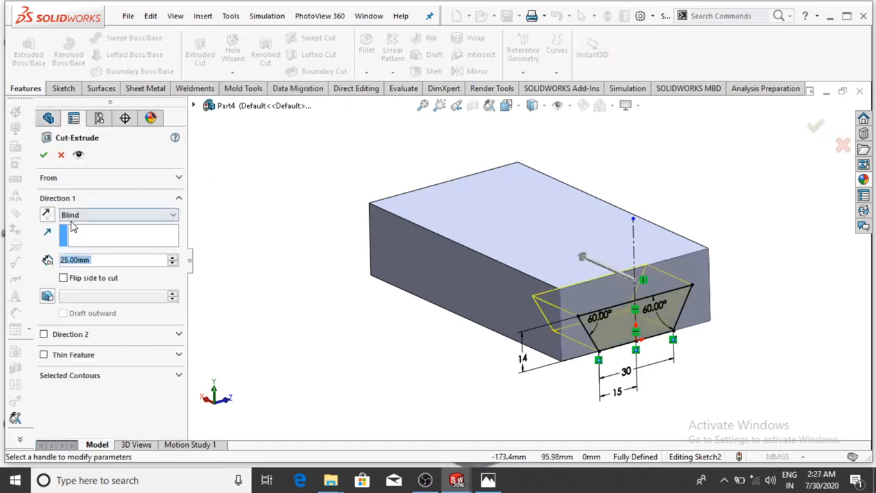
{"action": "left_click", "coordinate": [78, 216]}
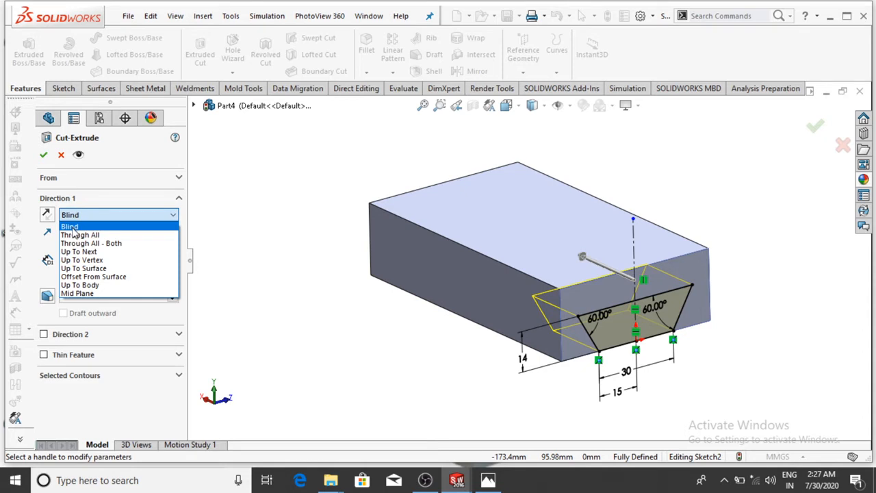
{"action": "left_click", "coordinate": [79, 234]}
{"action": "left_click", "coordinate": [43, 154]}
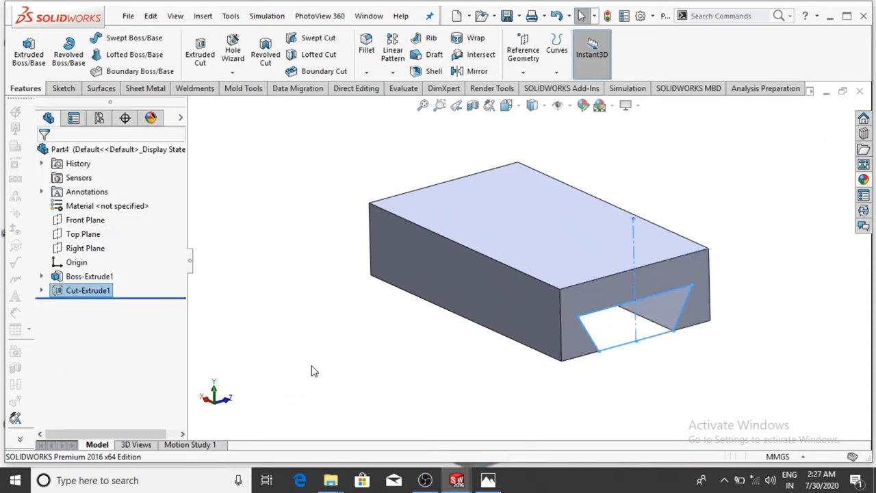
- Start a new sketch on the block's opposite end face and view it straight on
{"action": "middle_click_drag", "start_coordinate": [335, 401], "coordinate": [445, 369]}
{"action": "right_click", "coordinate": [423, 288]}
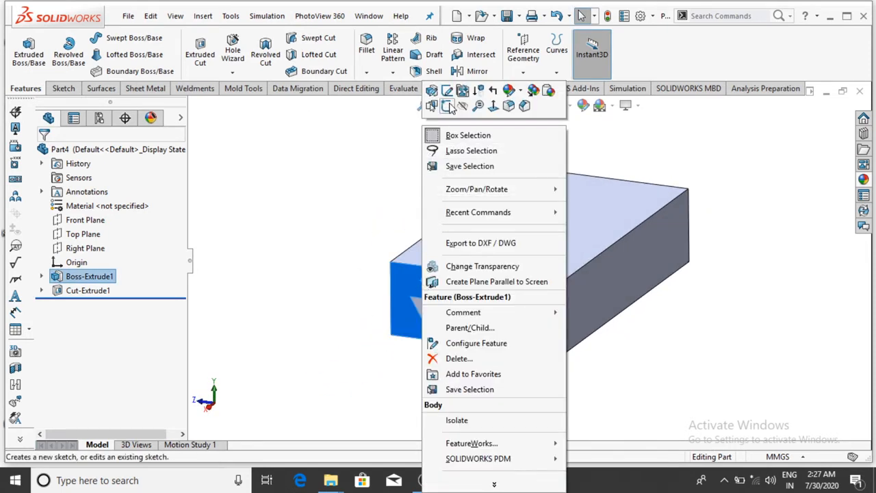
{"action": "left_click", "coordinate": [446, 105]}
{"action": "left_click", "coordinate": [577, 52]}
{"action": "scroll", "coordinate": [778, 295], "scroll_direction": "up", "scroll_amount": 4}
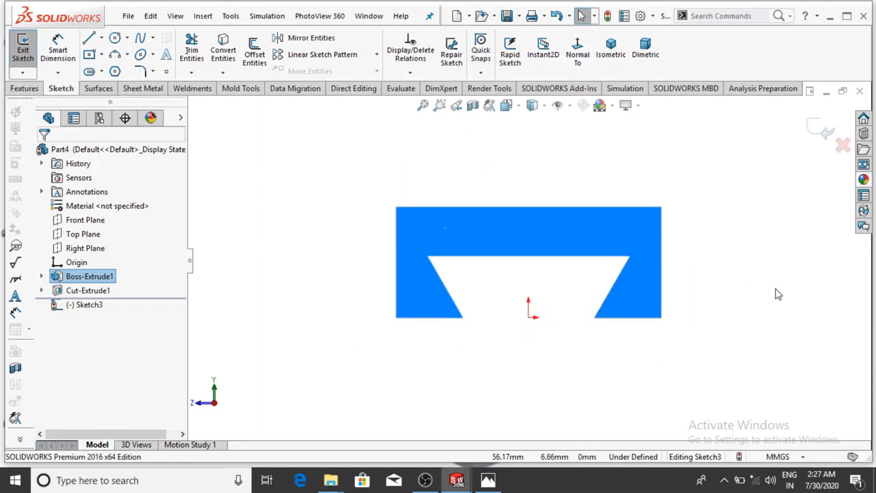
{"action": "scroll", "coordinate": [567, 161], "scroll_direction": "down", "scroll_amount": 1}
{"action": "left_click", "coordinate": [720, 263]}
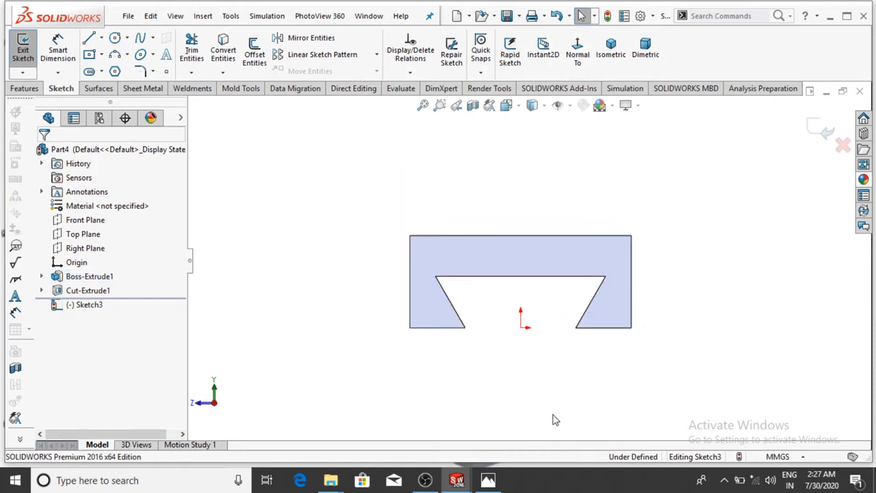
- Check the reference drawing, then sketch a vertical line about 34 mm long upward from the end face's upper left corner
{"action": "left_click", "coordinate": [488, 480]}
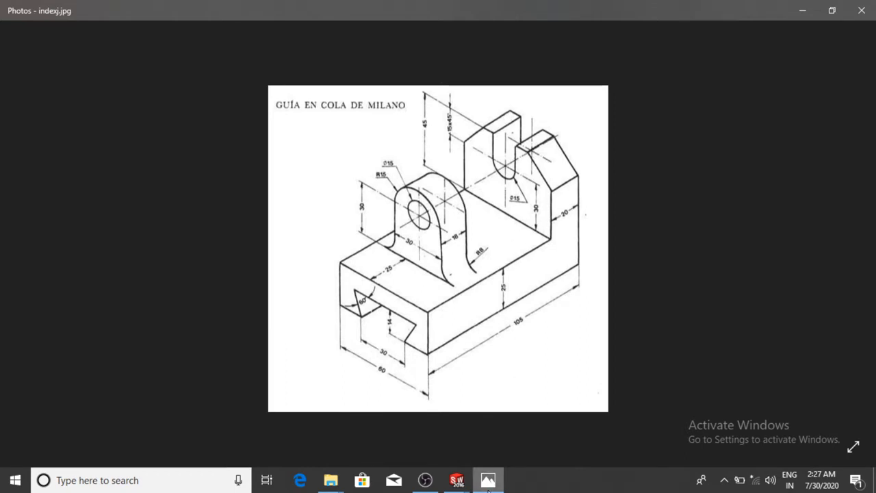
{"action": "left_click", "coordinate": [489, 481]}
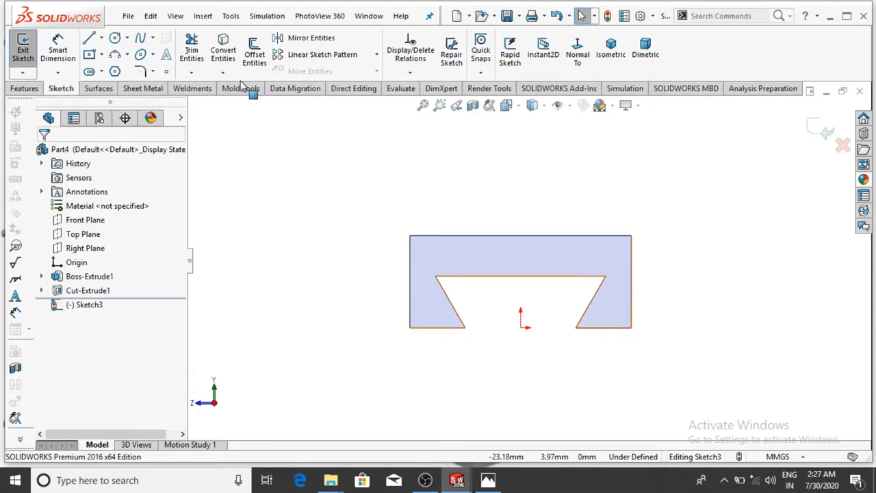
{"action": "left_click", "coordinate": [89, 39]}
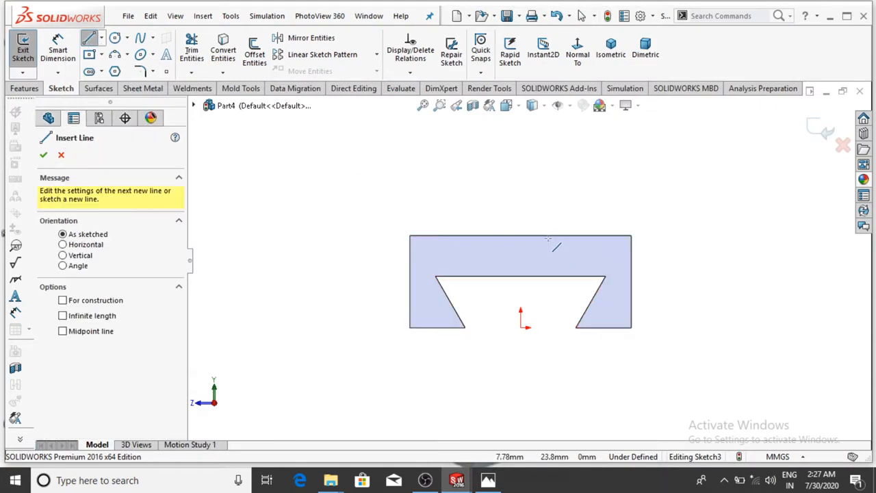
{"action": "scroll", "coordinate": [444, 243], "scroll_direction": "down", "scroll_amount": 2}
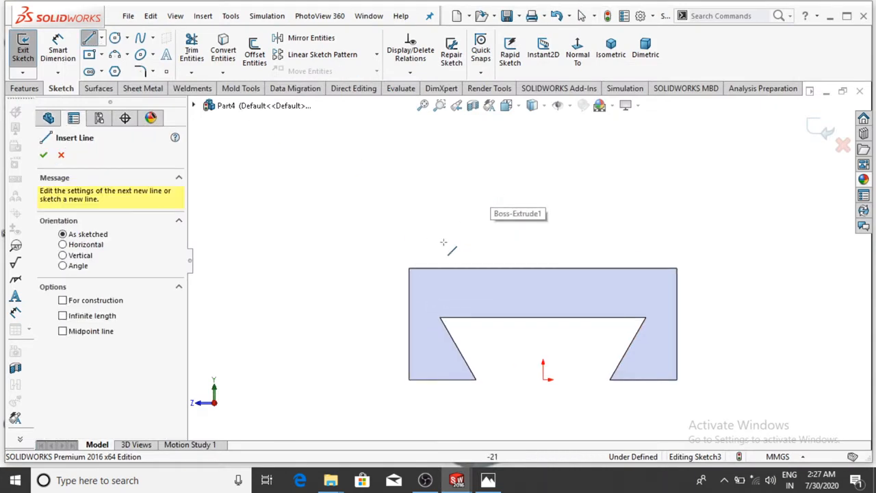
{"action": "left_click", "coordinate": [409, 268]}
{"action": "left_click", "coordinate": [409, 117]}
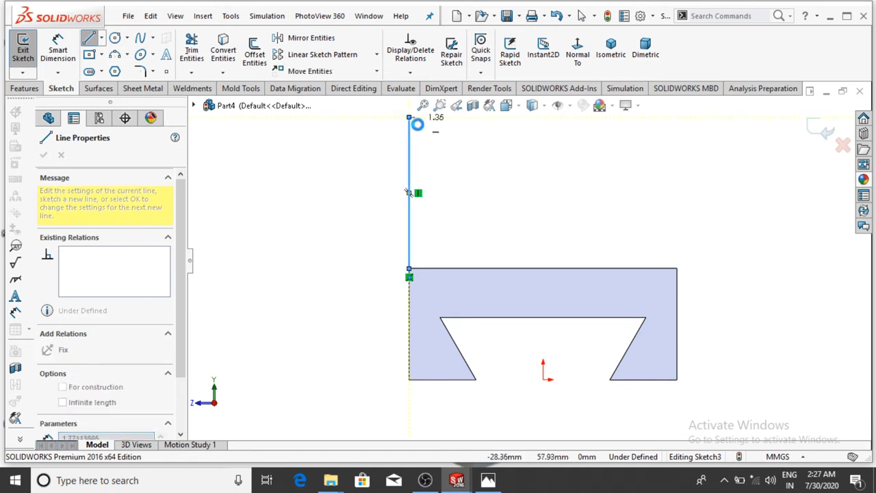
{"action": "key", "text": "Escape"}
- Dimension the vertical line above the block's upper left corner as 60 mm long
{"action": "left_click", "coordinate": [57, 49]}
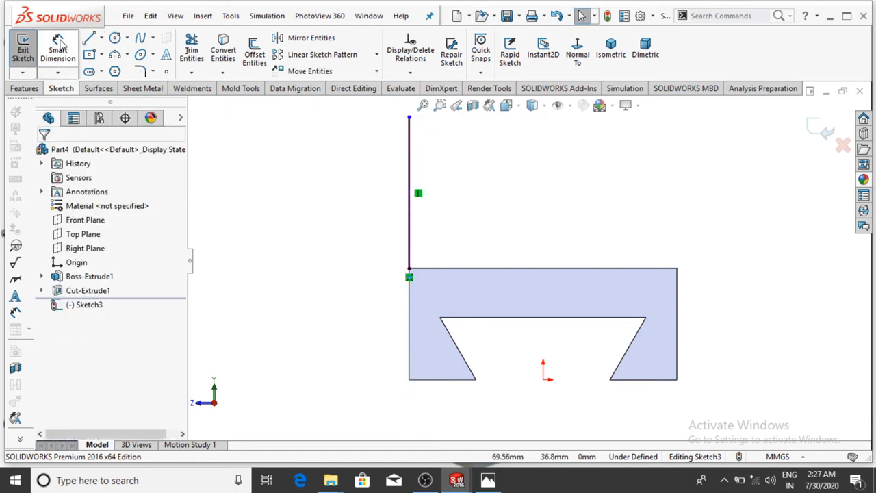
{"action": "left_click", "coordinate": [409, 163]}
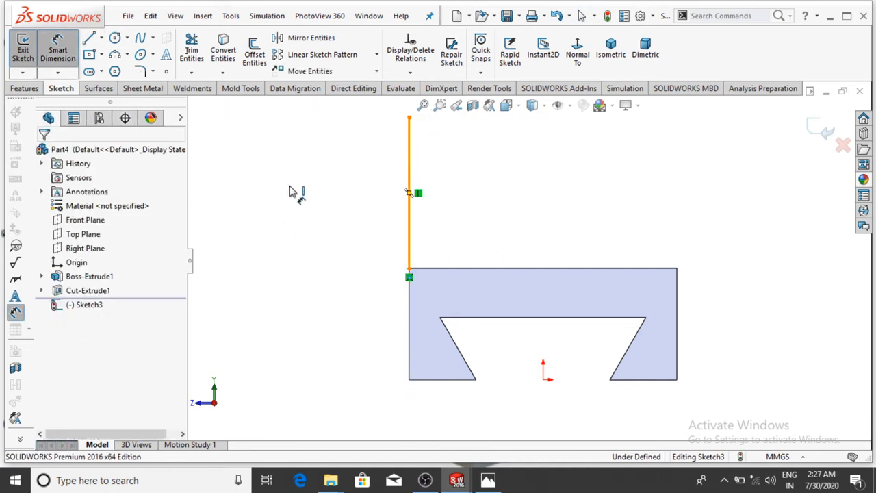
{"action": "left_click", "coordinate": [296, 191]}
{"action": "type", "text": "60"}
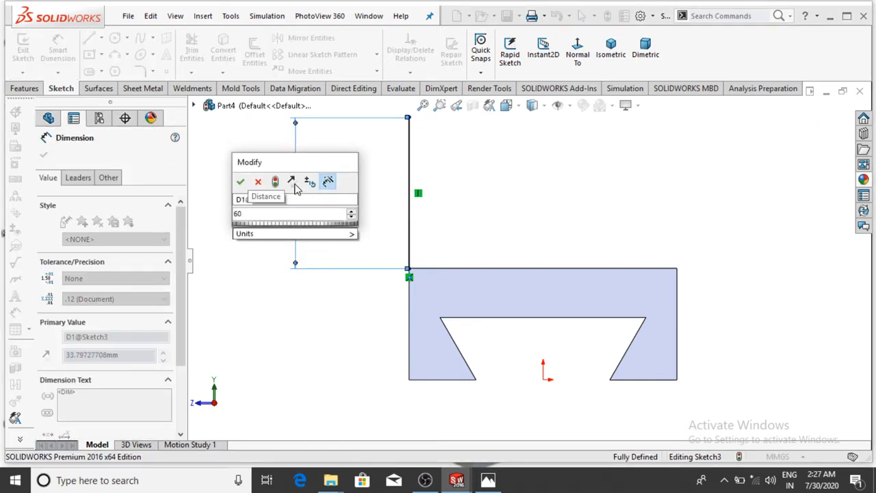
{"action": "key", "text": "Return"}
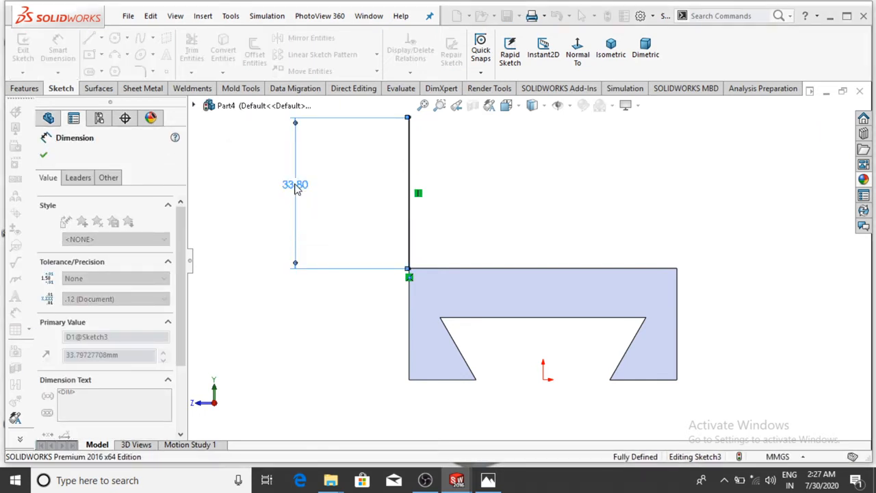
{"action": "scroll", "coordinate": [574, 206], "scroll_direction": "up", "scroll_amount": 1}
{"action": "scroll", "coordinate": [574, 205], "scroll_direction": "up", "scroll_amount": 2}
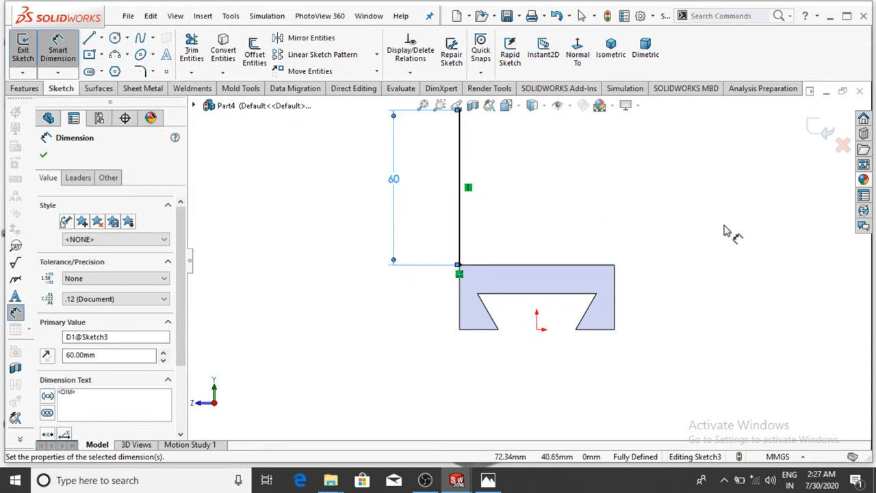
{"action": "left_click", "coordinate": [728, 231]}
{"action": "scroll", "coordinate": [691, 224], "scroll_direction": "up", "scroll_amount": 1}
{"action": "scroll", "coordinate": [590, 199], "scroll_direction": "down", "scroll_amount": 2}
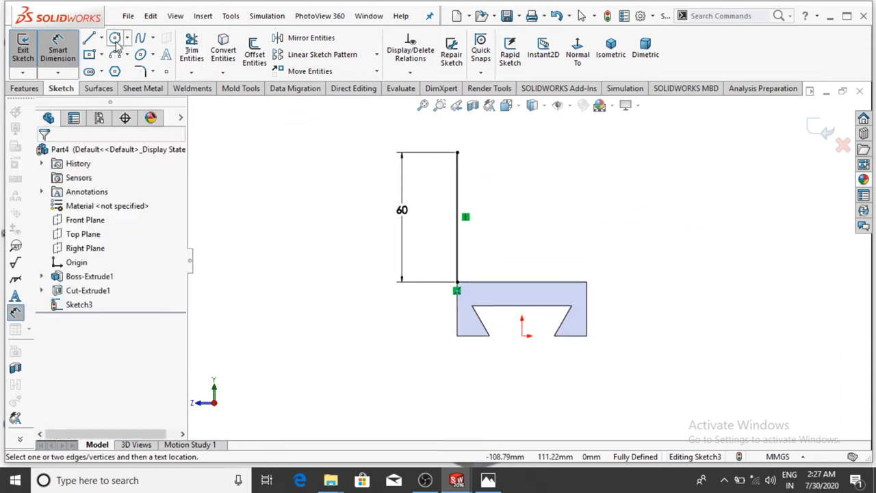
- Draw a vertical line up from the end face's upper right corner, level with the 60 mm line's upper end
{"action": "left_click", "coordinate": [89, 38]}
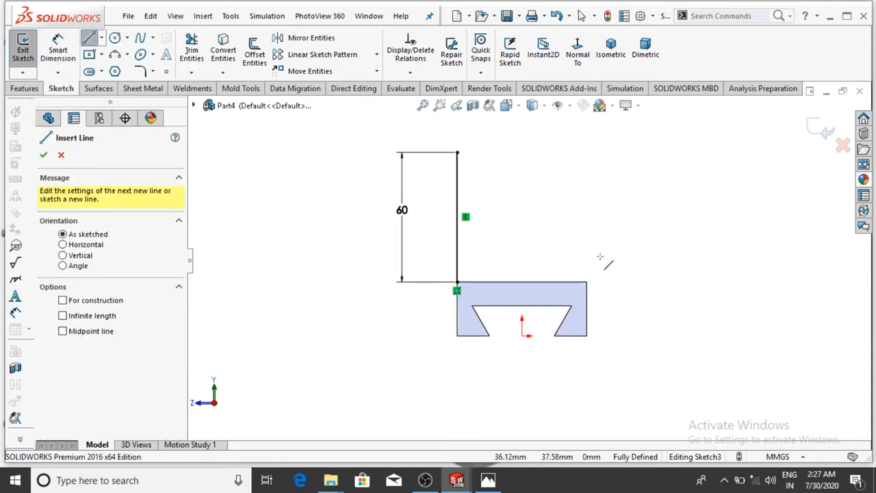
{"action": "left_click", "coordinate": [586, 281]}
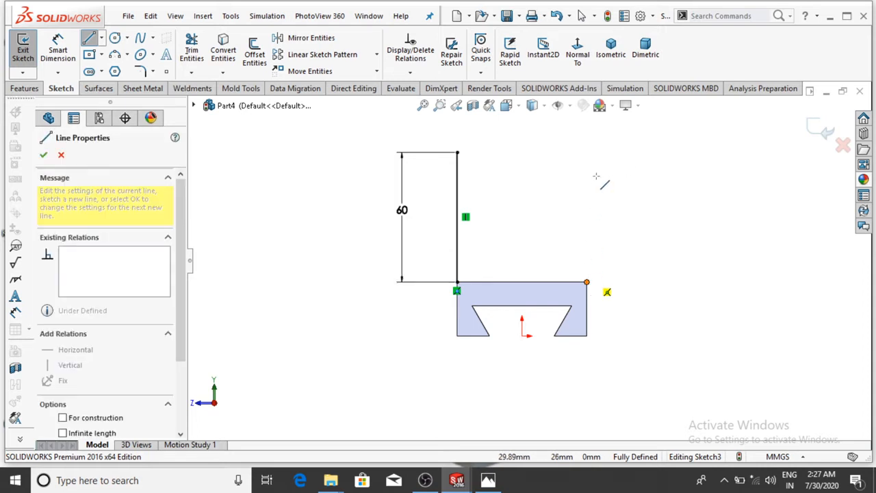
{"action": "left_click", "coordinate": [586, 151]}
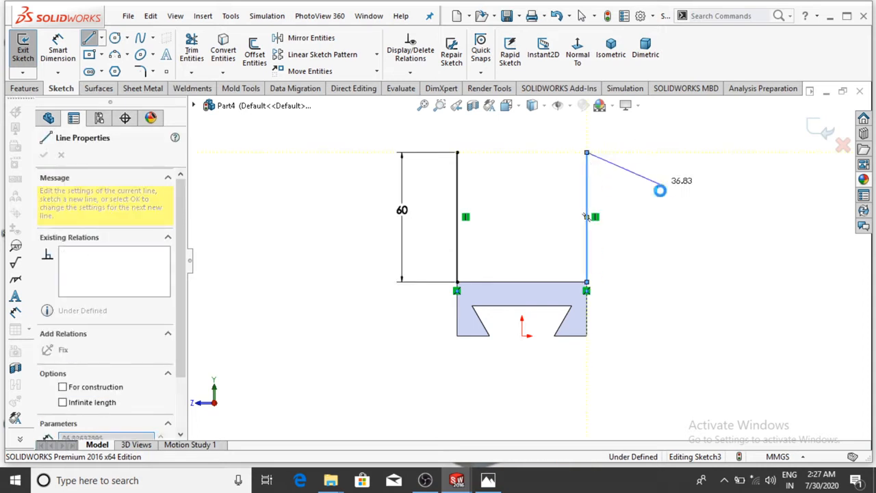
{"action": "key", "text": "Escape"}
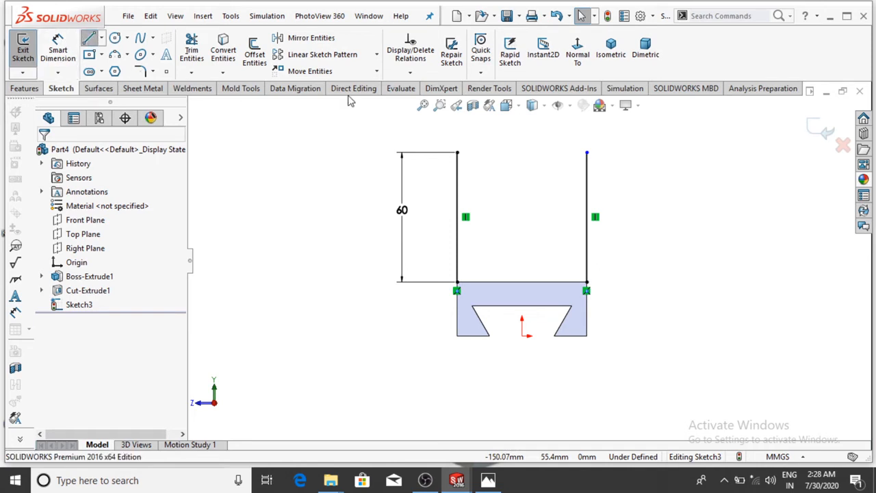
- Join the upper ends of the two vertical lines with a horizontal line
{"action": "left_click", "coordinate": [88, 38]}
{"action": "left_click", "coordinate": [458, 153]}
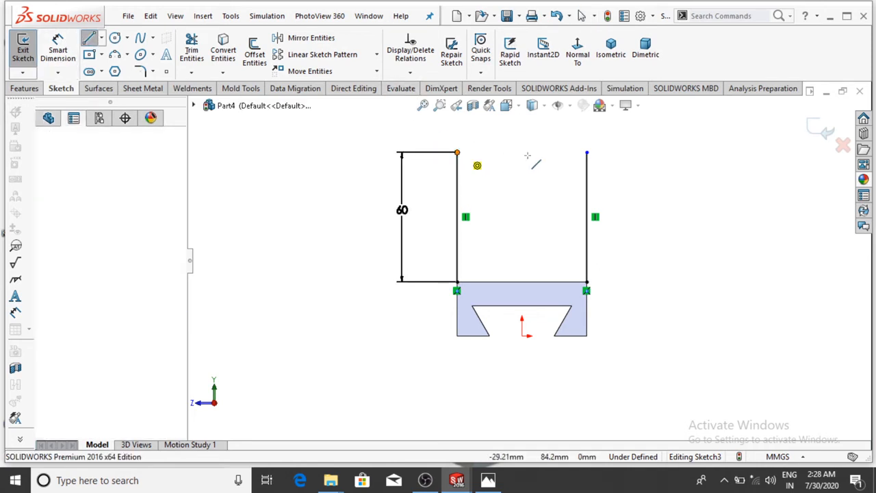
{"action": "left_click", "coordinate": [587, 152]}
{"action": "key", "text": "Escape"}
- Trim away the short stray segment at the upper right corner of the outline
{"action": "scroll", "coordinate": [573, 146], "scroll_direction": "down", "scroll_amount": 5}
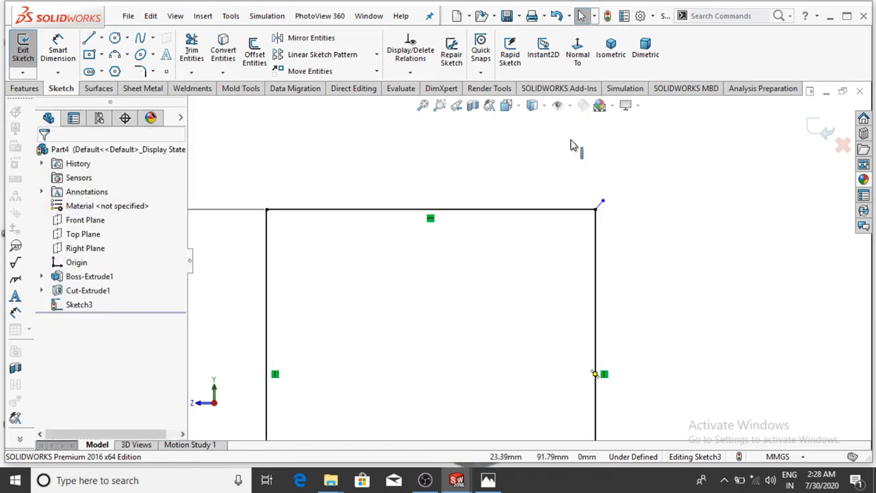
{"action": "scroll", "coordinate": [582, 154], "scroll_direction": "down", "scroll_amount": 3}
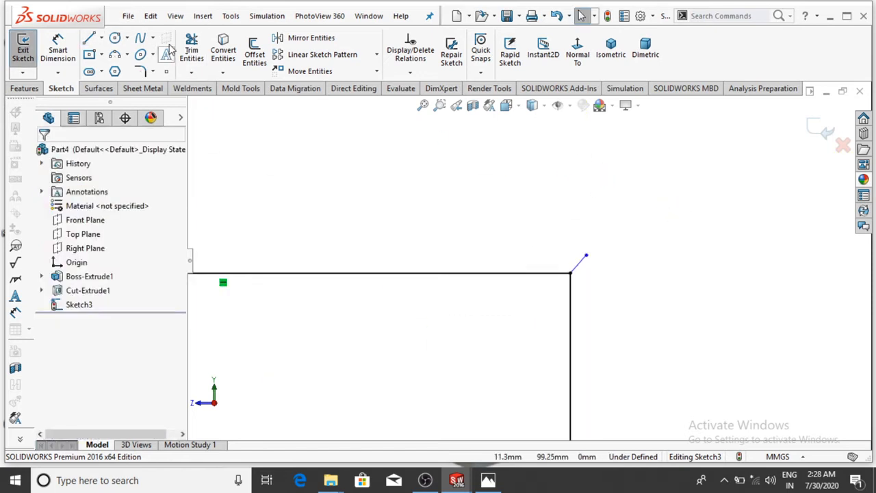
{"action": "left_click", "coordinate": [192, 49]}
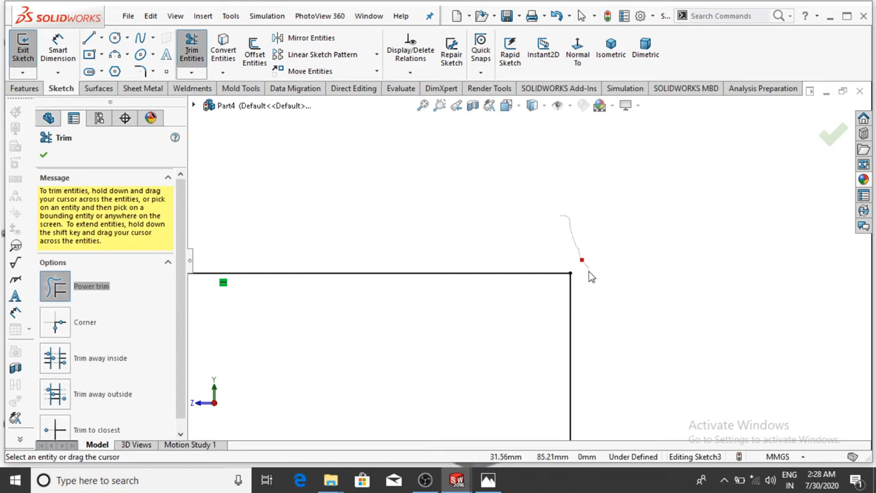
{"action": "left_click_drag", "start_coordinate": [591, 276], "coordinate": [592, 274]}
{"action": "scroll", "coordinate": [593, 274], "scroll_direction": "up", "scroll_amount": 5}
{"action": "scroll", "coordinate": [561, 280], "scroll_direction": "down", "scroll_amount": 3}
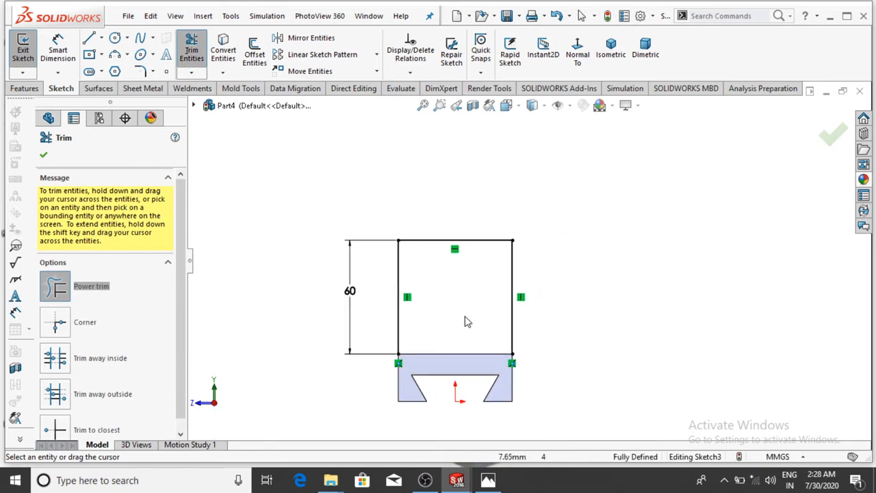
{"action": "scroll", "coordinate": [425, 332], "scroll_direction": "down", "scroll_amount": 3}
- Close the outline with a horizontal line along the block's upper edge between the two vertical lines
{"action": "left_click", "coordinate": [89, 39]}
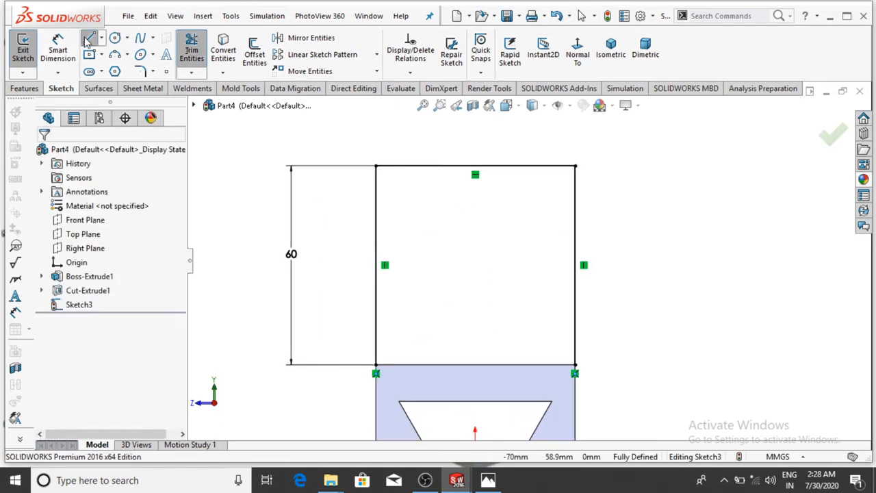
{"action": "left_click", "coordinate": [89, 39]}
{"action": "left_click", "coordinate": [375, 363]}
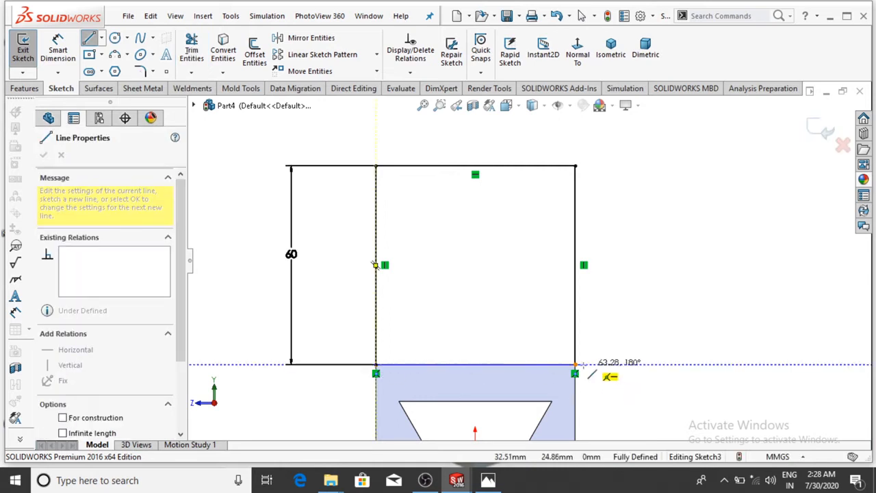
{"action": "left_click", "coordinate": [575, 363]}
{"action": "key", "text": "Escape"}
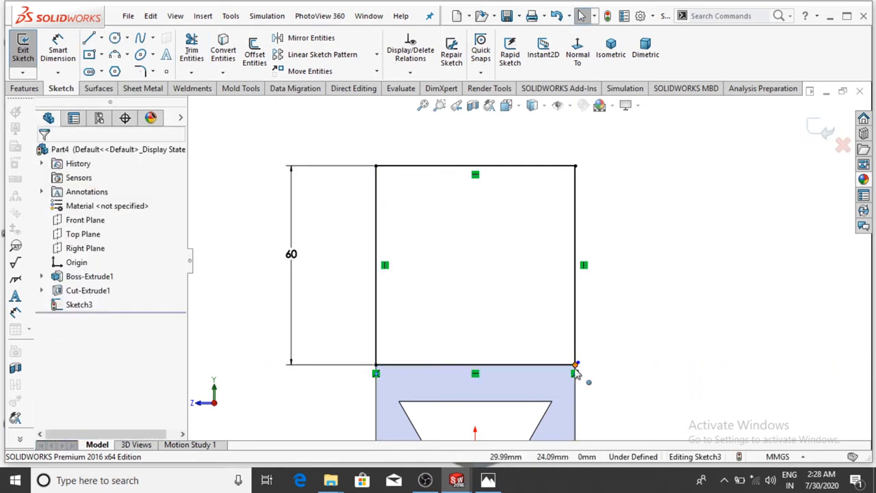
- Trim away the short stray segment at the lower right corner of the square outline
{"action": "scroll", "coordinate": [575, 369], "scroll_direction": "down", "scroll_amount": 4}
{"action": "left_click", "coordinate": [191, 51]}
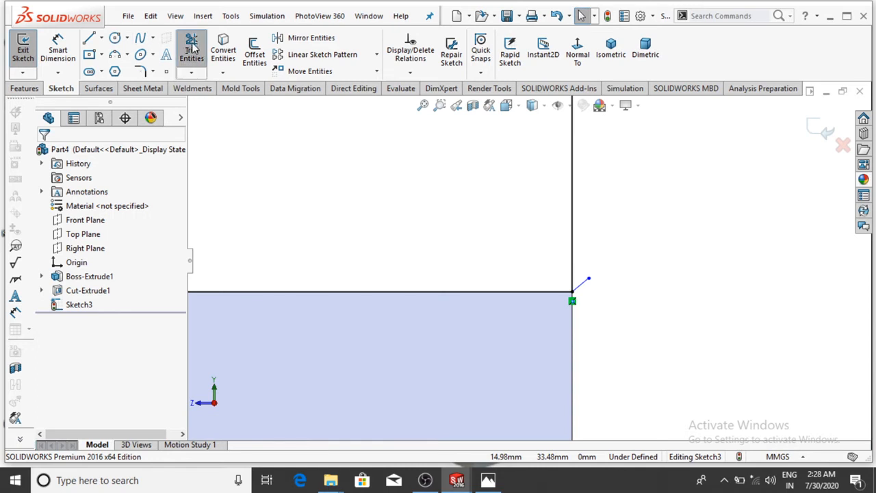
{"action": "scroll", "coordinate": [389, 198], "scroll_direction": "down", "scroll_amount": 3}
{"action": "scroll", "coordinate": [777, 325], "scroll_direction": "up", "scroll_amount": 2}
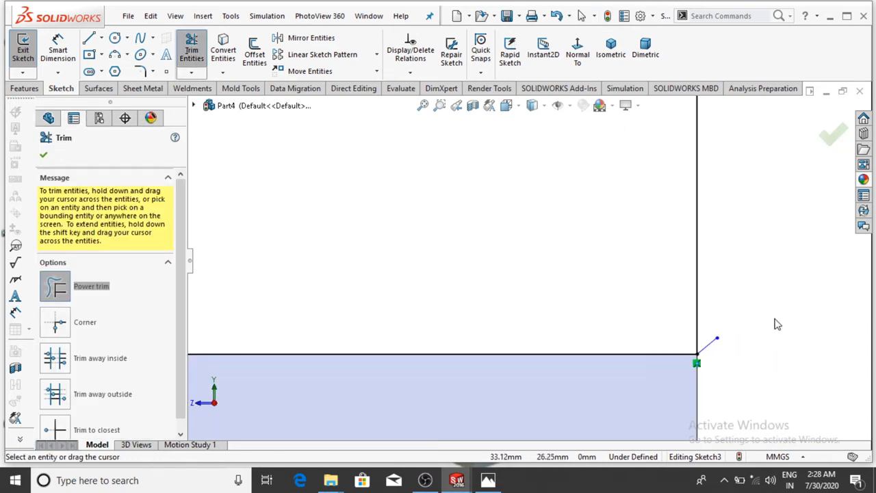
{"action": "scroll", "coordinate": [698, 327], "scroll_direction": "up", "scroll_amount": 4}
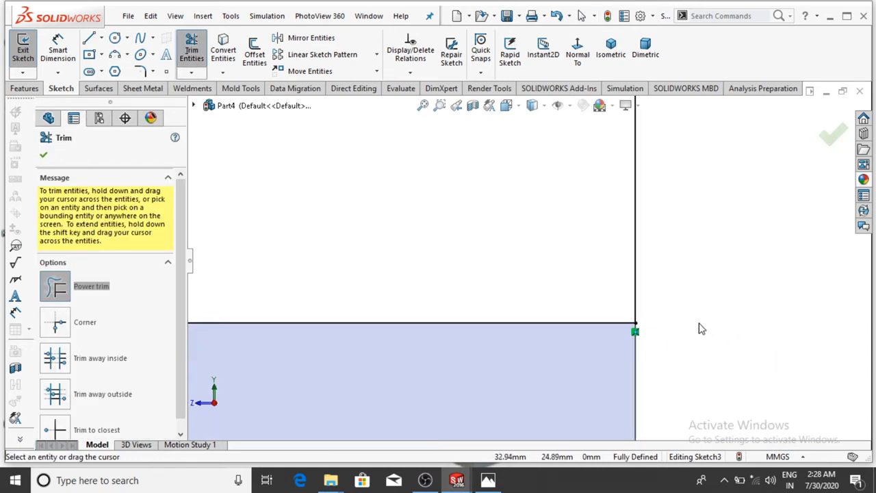
{"action": "scroll", "coordinate": [686, 301], "scroll_direction": "up", "scroll_amount": 5}
{"action": "scroll", "coordinate": [479, 202], "scroll_direction": "down", "scroll_amount": 3}
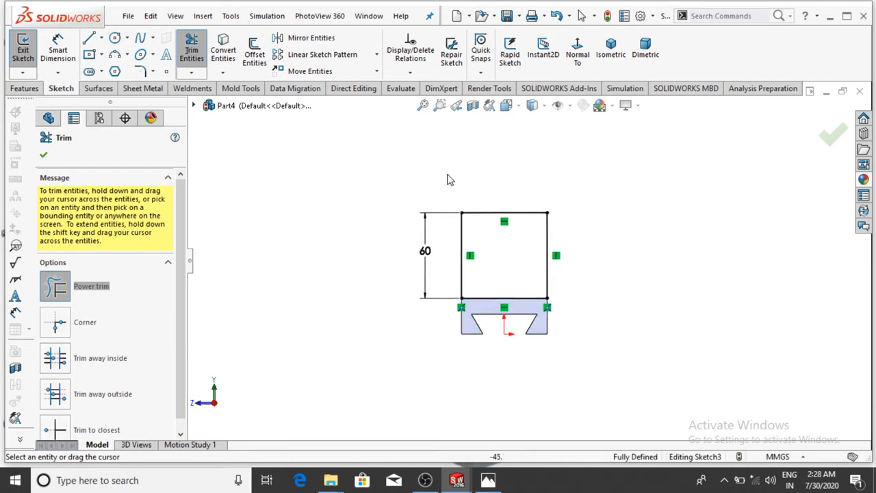
- Chamfer both upper corners of the square outline by 15 mm at 45 degrees, following the reference drawing
{"action": "left_click", "coordinate": [44, 157]}
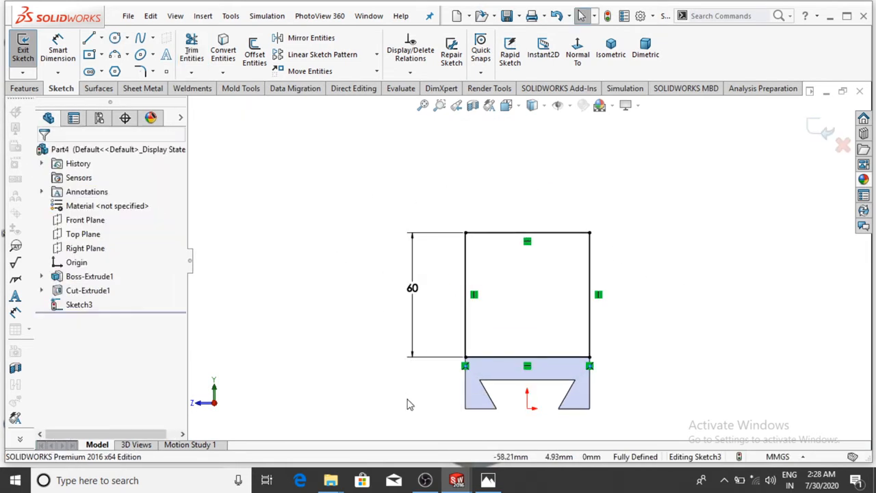
{"action": "left_click", "coordinate": [488, 479]}
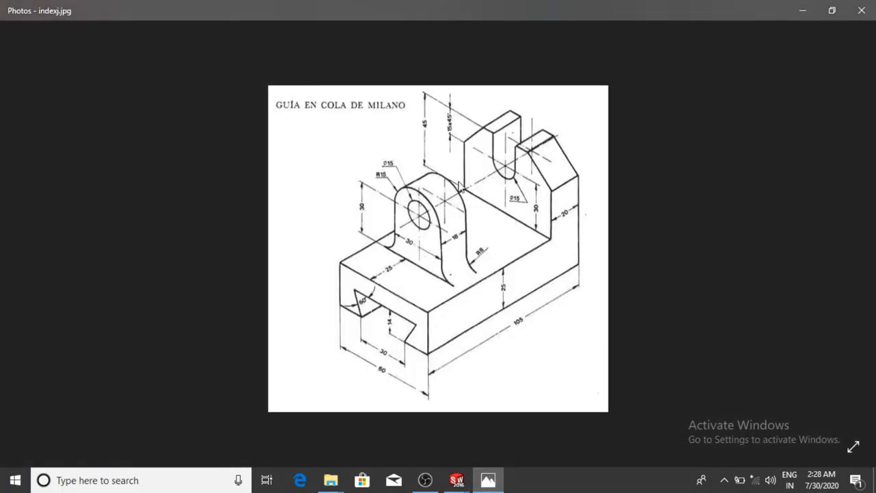
{"action": "scroll", "coordinate": [470, 143], "scroll_direction": "up", "scroll_amount": 1}
{"action": "scroll", "coordinate": [474, 151], "scroll_direction": "down", "scroll_amount": 1}
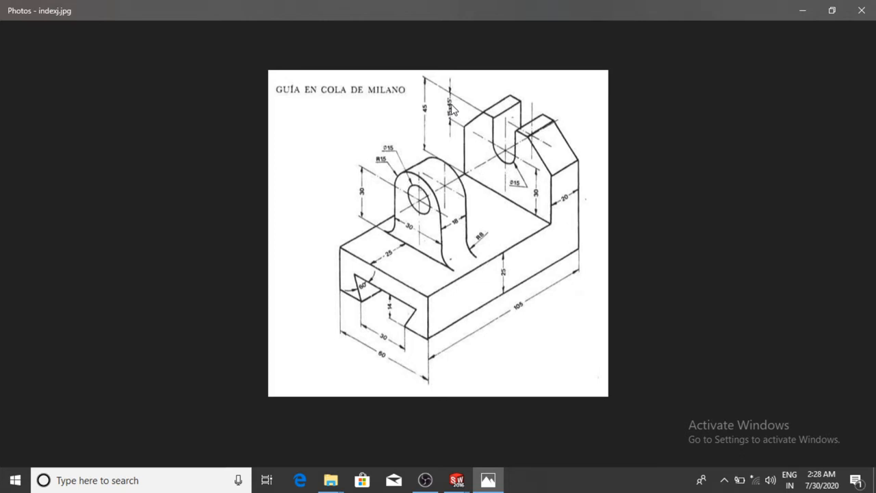
{"action": "left_click", "coordinate": [487, 479]}
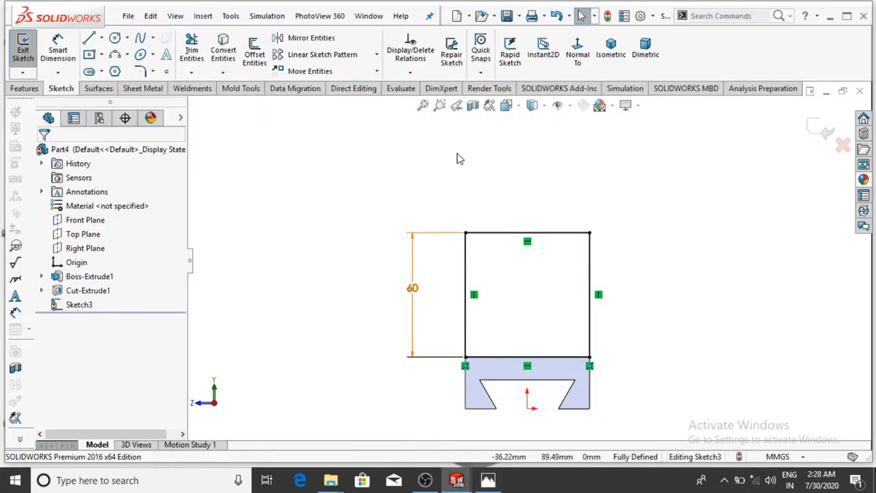
{"action": "left_click", "coordinate": [150, 72]}
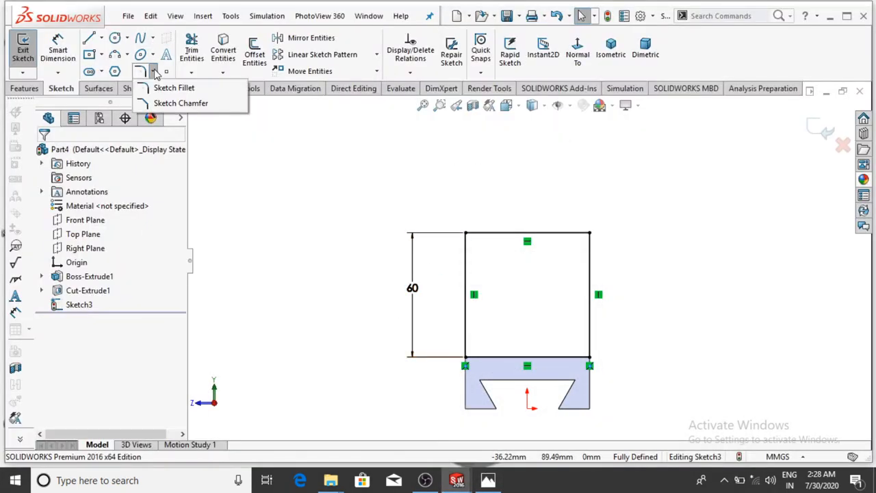
{"action": "left_click", "coordinate": [156, 107]}
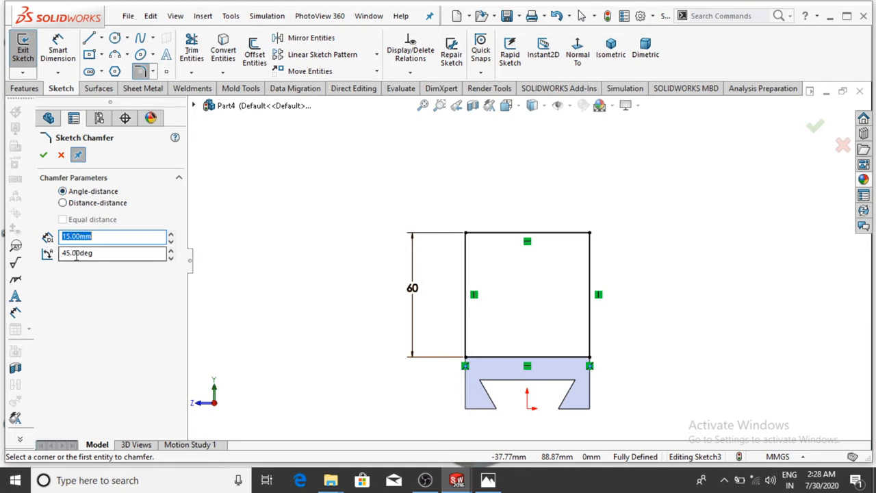
{"action": "left_click", "coordinate": [465, 233]}
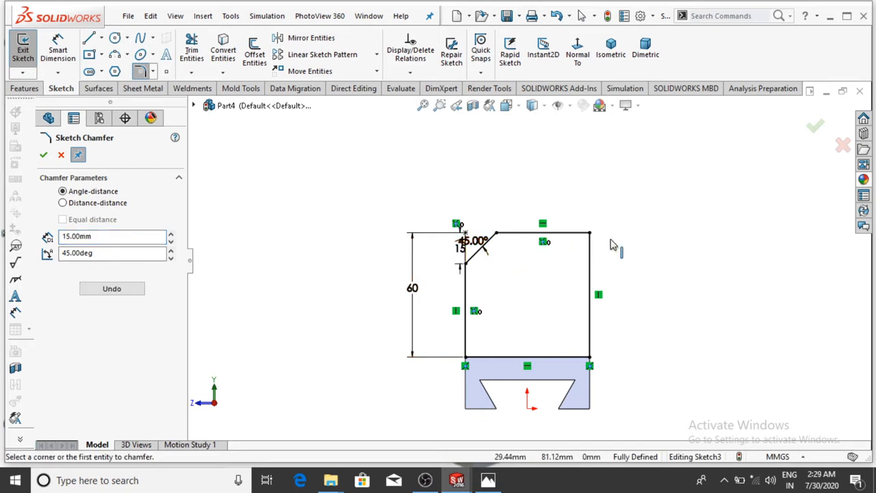
{"action": "left_click", "coordinate": [590, 234]}
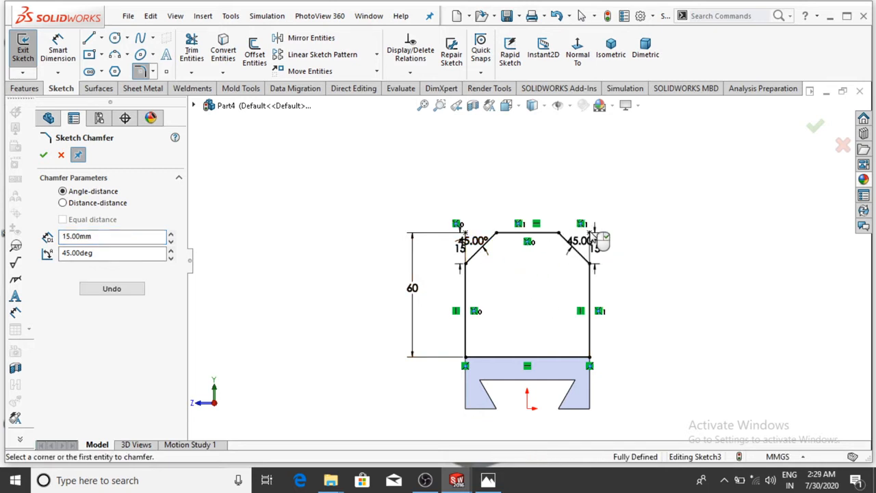
{"action": "left_click", "coordinate": [43, 156]}
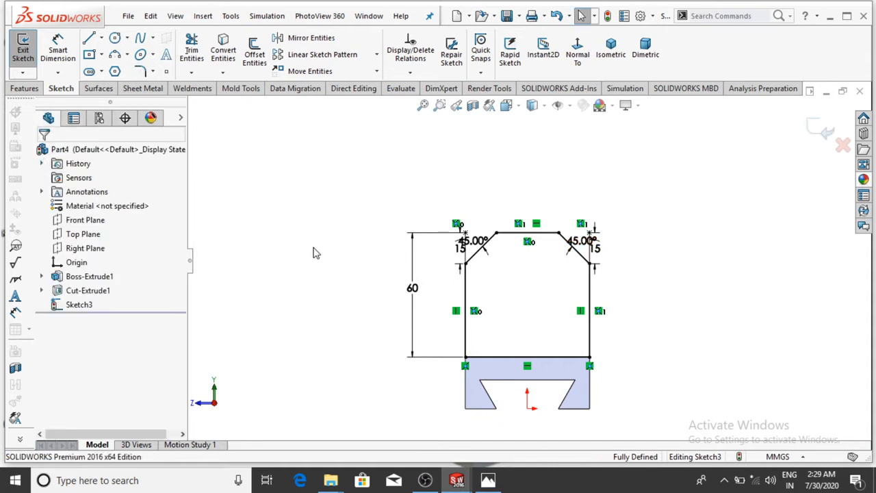
- Extrude the chamfered outline 20 mm as a blind boss, reversed to run inward over the base block, merging the result
{"action": "mouse_move", "coordinate": [324, 257]}
{"action": "middle_mouse_down"}
{"action": "mouse_move", "coordinate": [371, 276]}
{"action": "mouse_move", "coordinate": [385, 294]}
{"action": "mouse_move", "coordinate": [372, 267]}
{"action": "mouse_move", "coordinate": [394, 315]}
{"action": "mouse_move", "coordinate": [497, 323]}
{"action": "middle_mouse_up"}
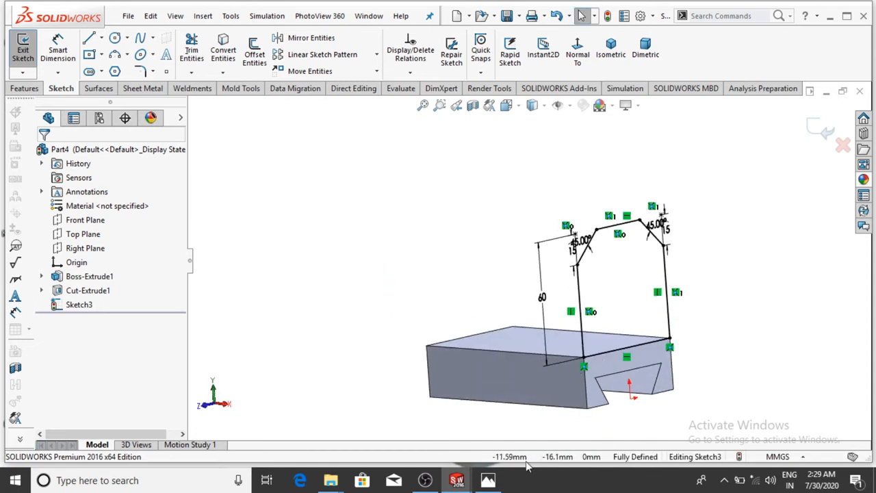
{"action": "key", "text": "alt+Tab"}
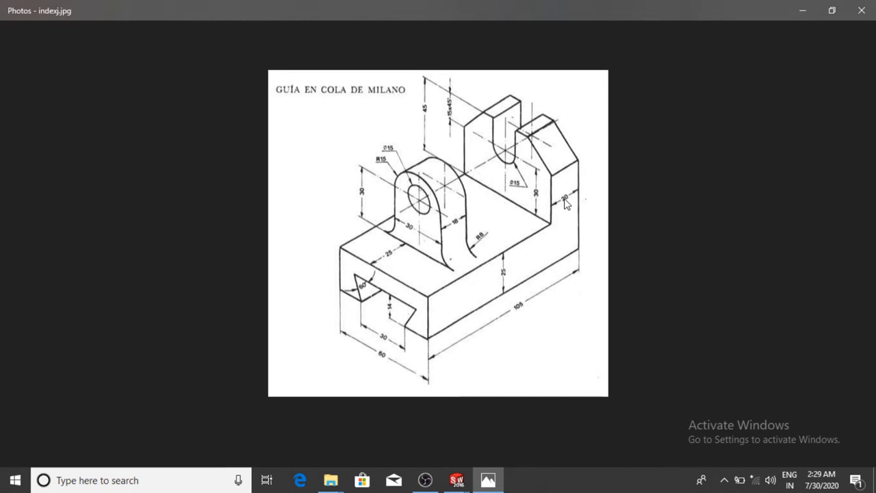
{"action": "left_click", "coordinate": [488, 481]}
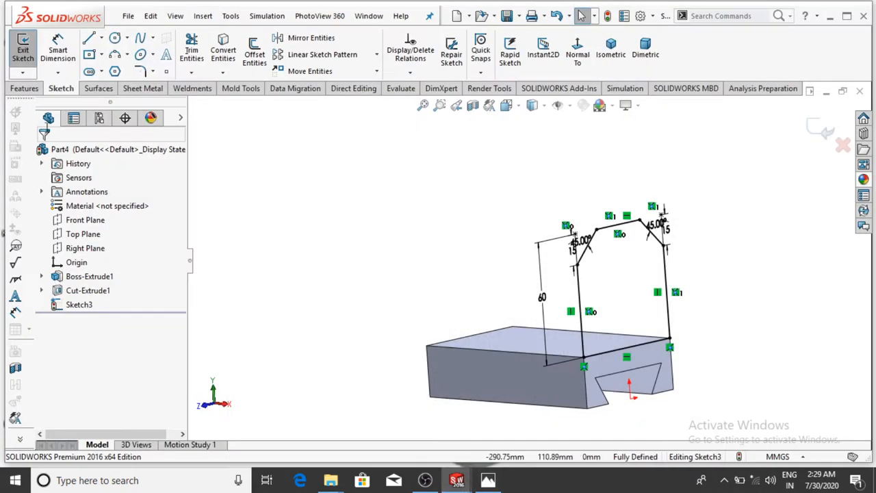
{"action": "left_click", "coordinate": [30, 55]}
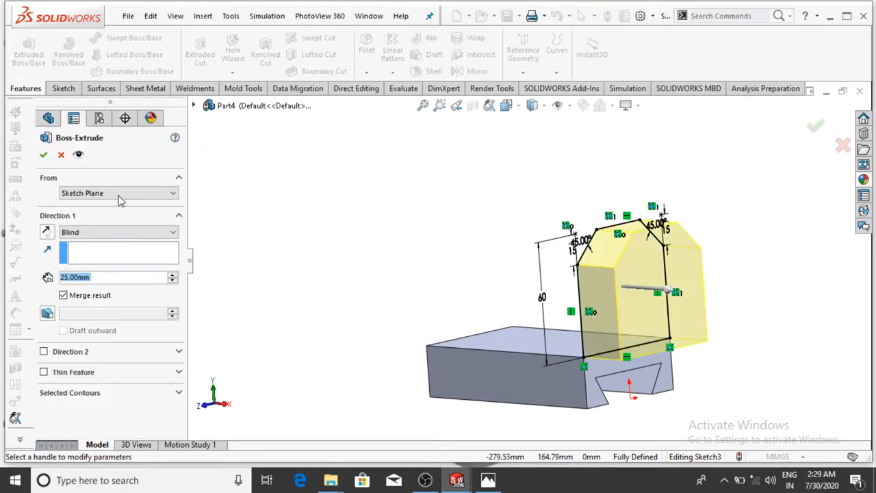
{"action": "type", "text": "20"}
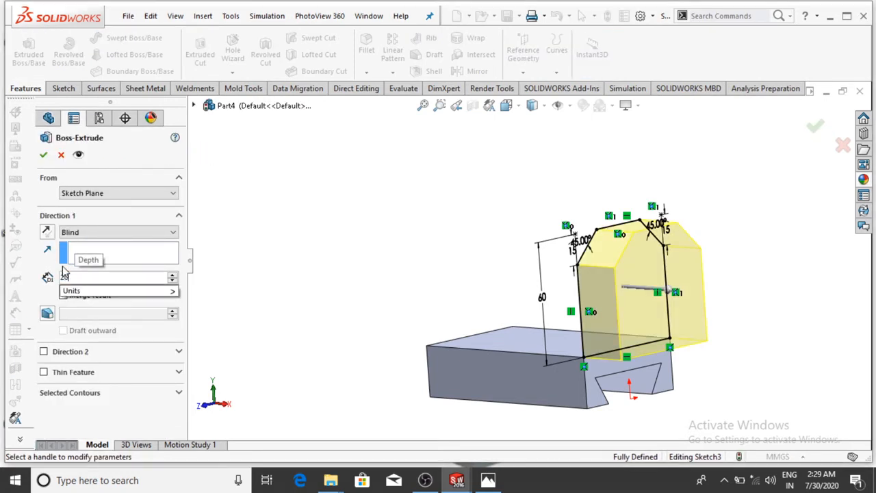
{"action": "key", "text": "Return"}
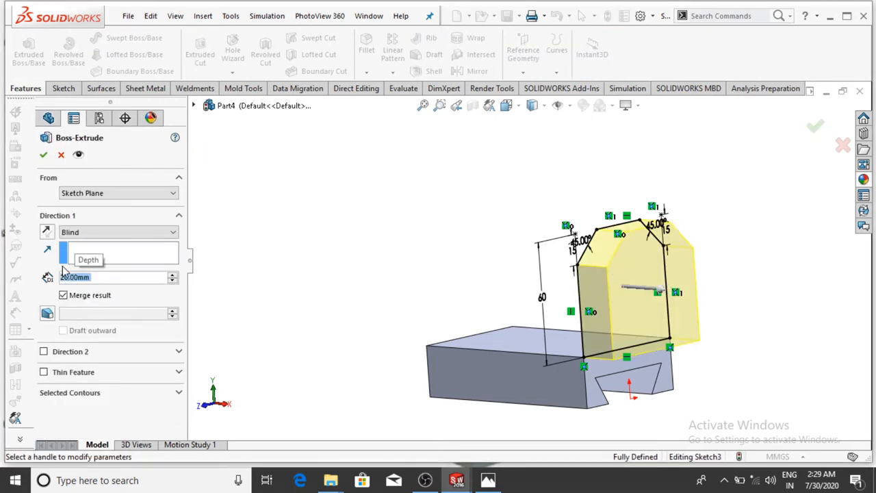
{"action": "left_click", "coordinate": [46, 232]}
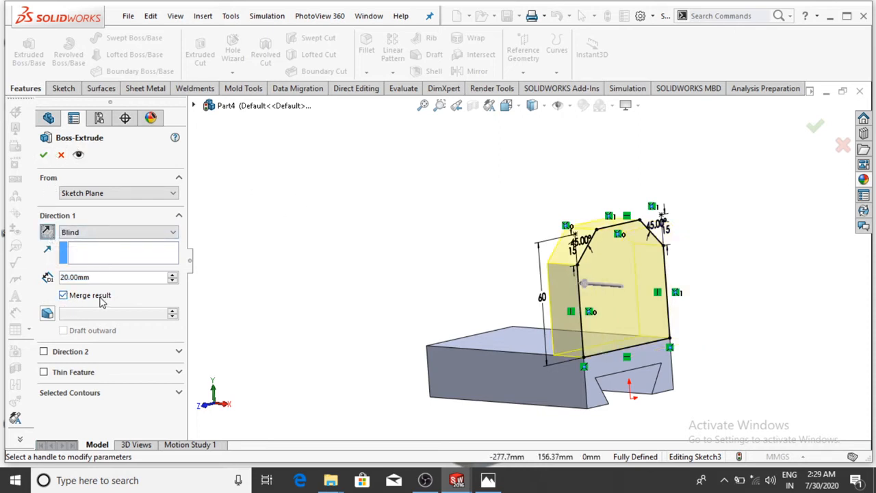
{"action": "left_click", "coordinate": [46, 156]}
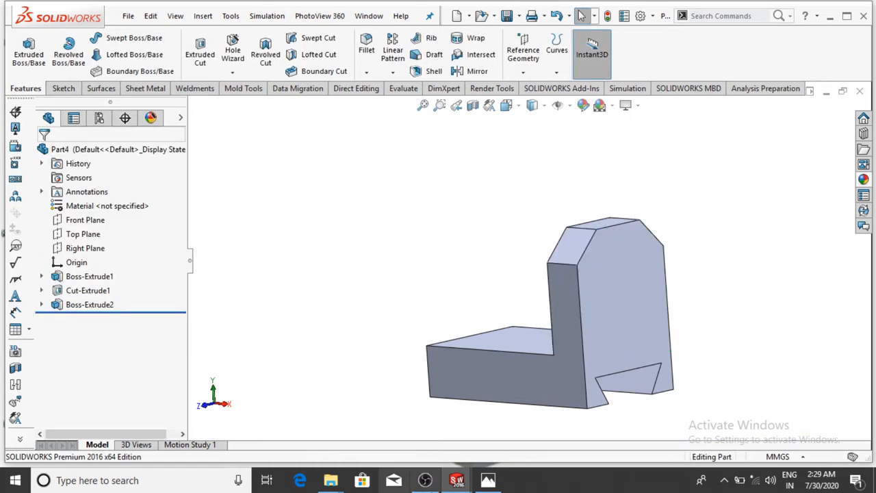
- Check the slot dimensions in the reference drawing and start a sketch on the upright's outer end face, viewed normal to it
{"action": "left_click", "coordinate": [487, 479]}
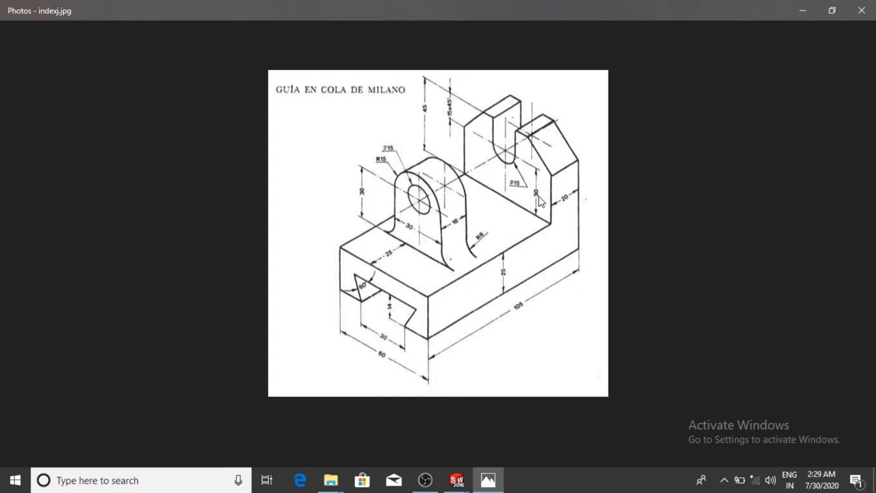
{"action": "left_click", "coordinate": [488, 480]}
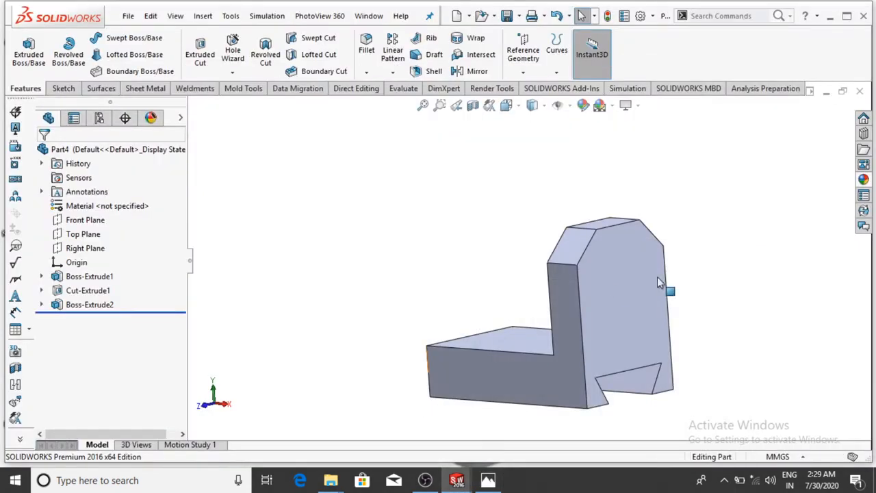
{"action": "right_click", "coordinate": [633, 267]}
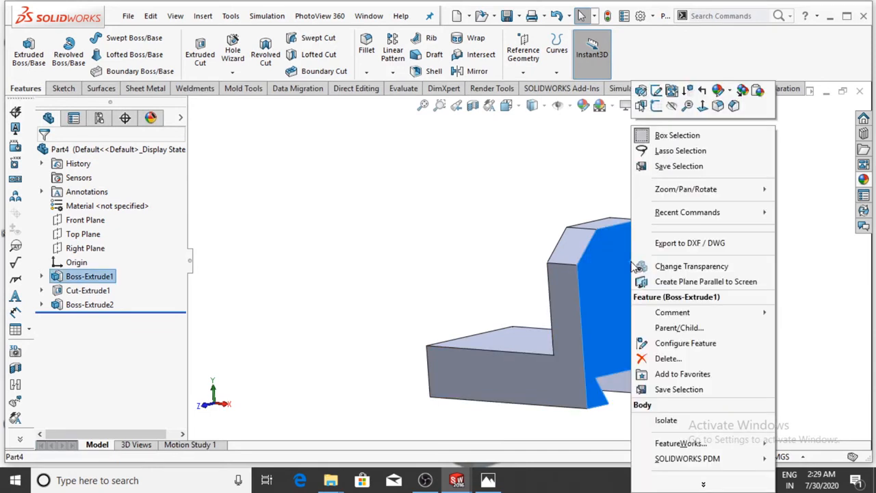
{"action": "left_click", "coordinate": [655, 105]}
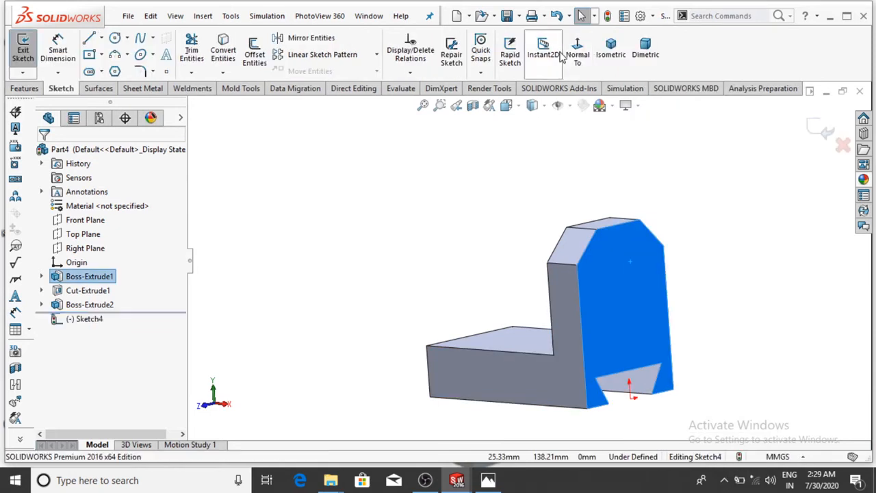
{"action": "left_click", "coordinate": [578, 51]}
{"action": "left_click", "coordinate": [734, 246]}
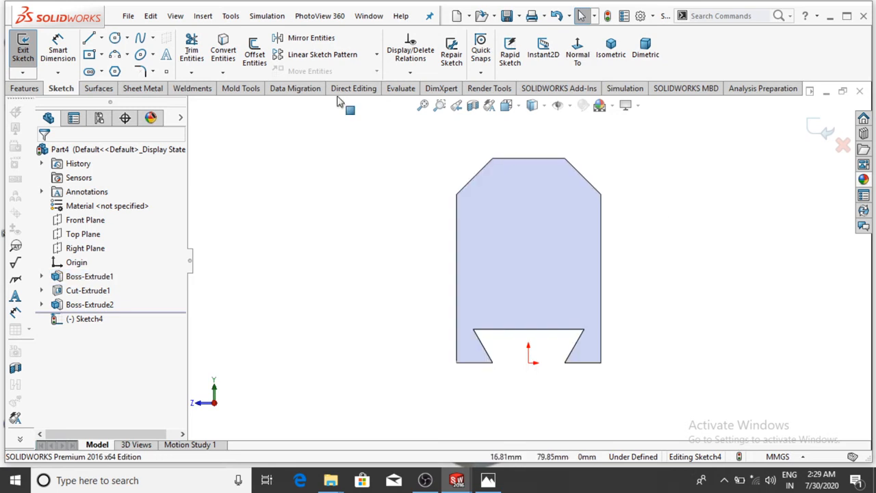
- Draw a vertical centerline from the origin to above the upper edge of the upright
{"action": "left_click", "coordinate": [101, 39]}
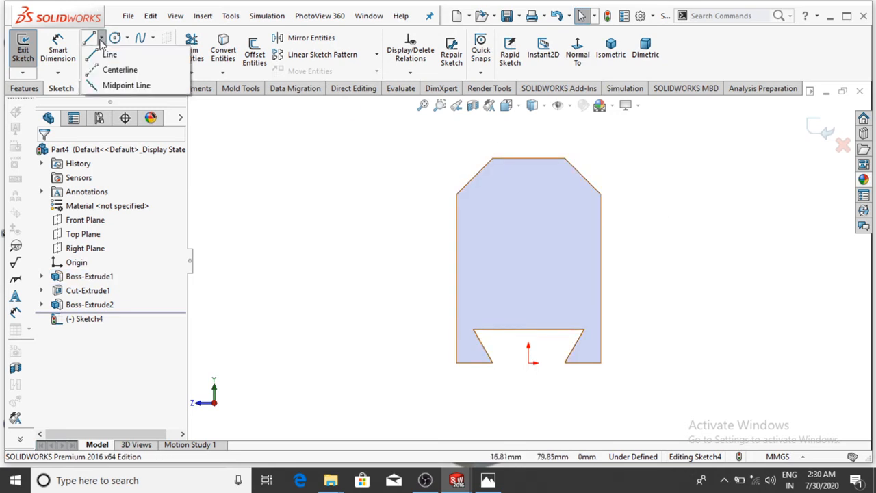
{"action": "left_click", "coordinate": [118, 70]}
{"action": "left_click", "coordinate": [529, 362]}
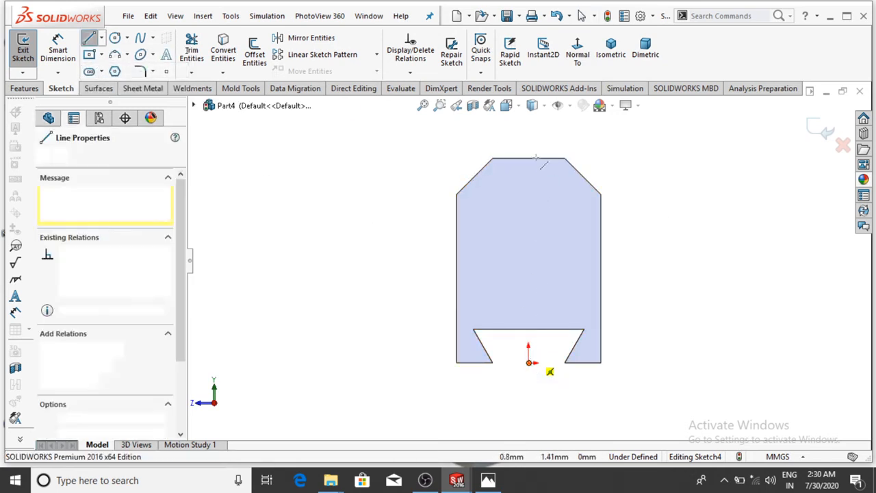
{"action": "left_click", "coordinate": [527, 122]}
{"action": "key", "text": "Escape"}
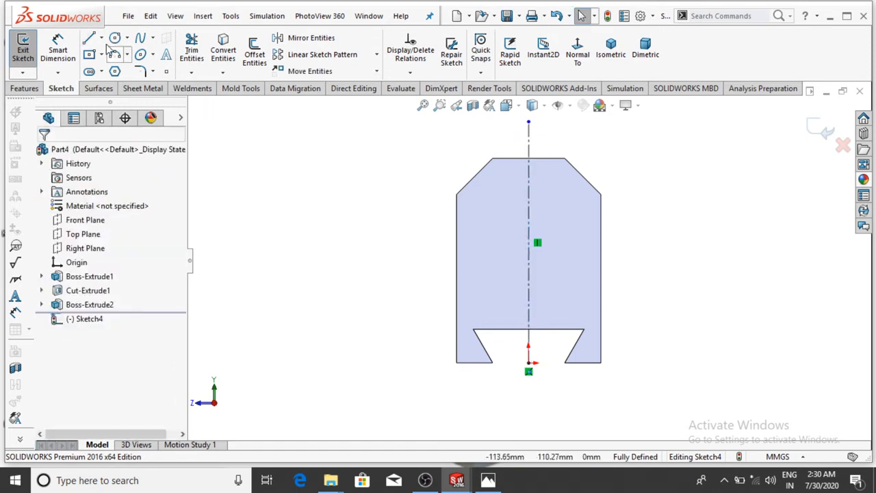
- Sketch a closed U-shaped slot profile about 16 mm wide from the upright's upper edge, with vertical sides and a tangent arc around the centerline
{"action": "scroll", "coordinate": [568, 150], "scroll_direction": "down", "scroll_amount": 1}
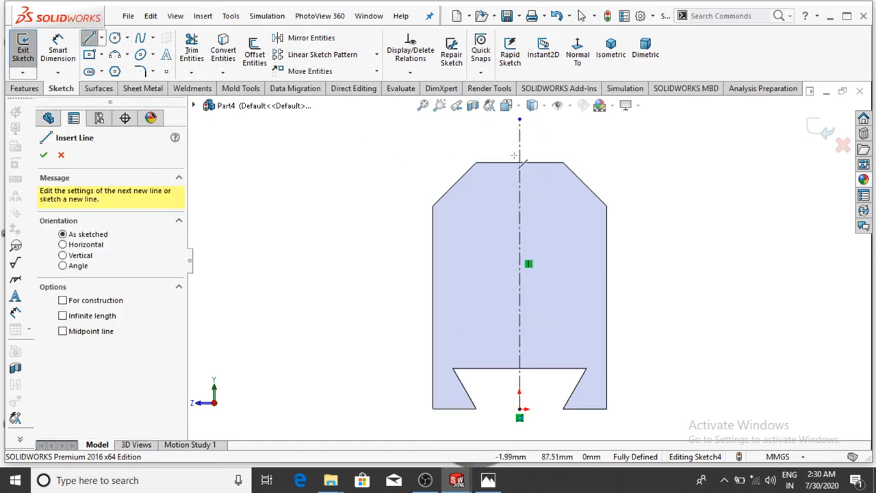
{"action": "left_click", "coordinate": [518, 163]}
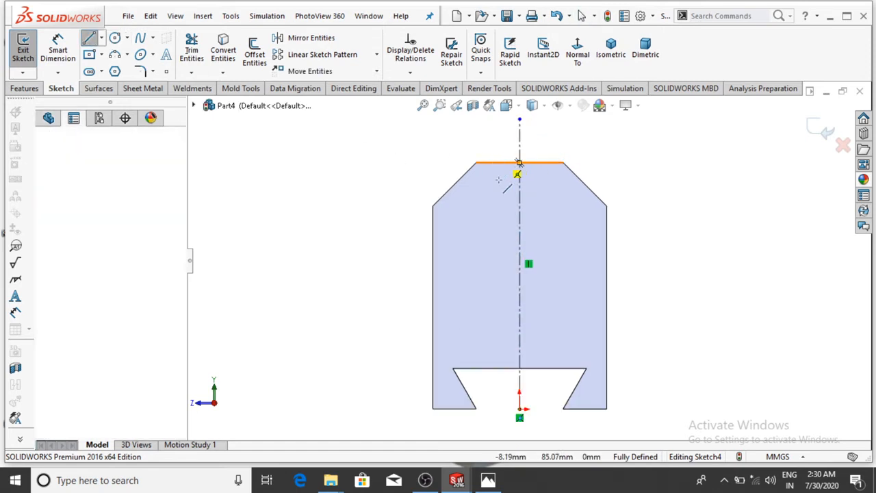
{"action": "left_click", "coordinate": [497, 218]}
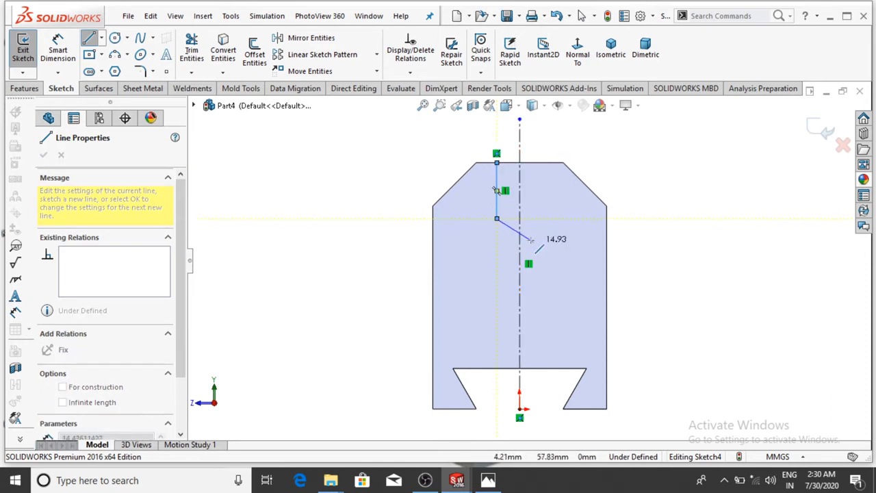
{"action": "double_click", "coordinate": [498, 219]}
{"action": "left_click", "coordinate": [496, 218]}
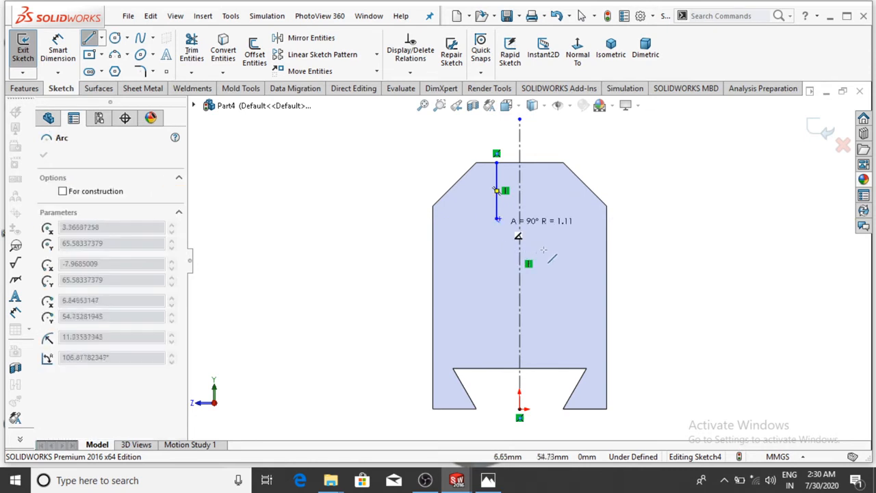
{"action": "left_click", "coordinate": [542, 219]}
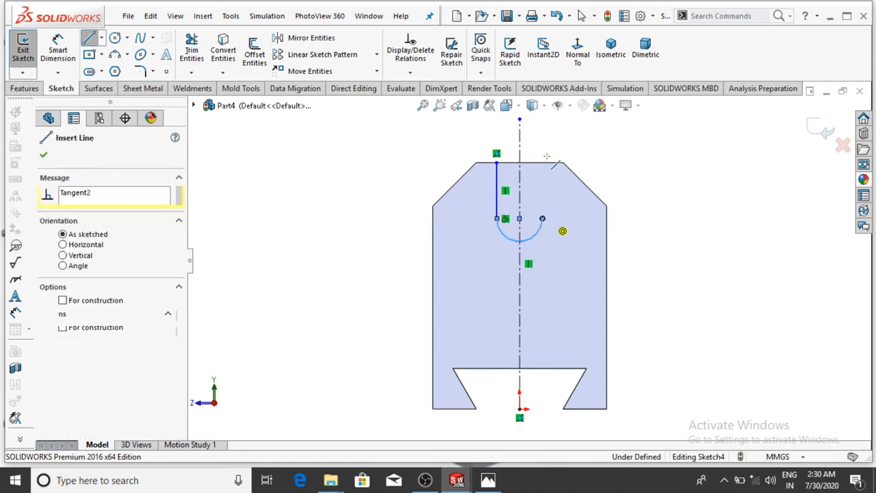
{"action": "left_click", "coordinate": [542, 162]}
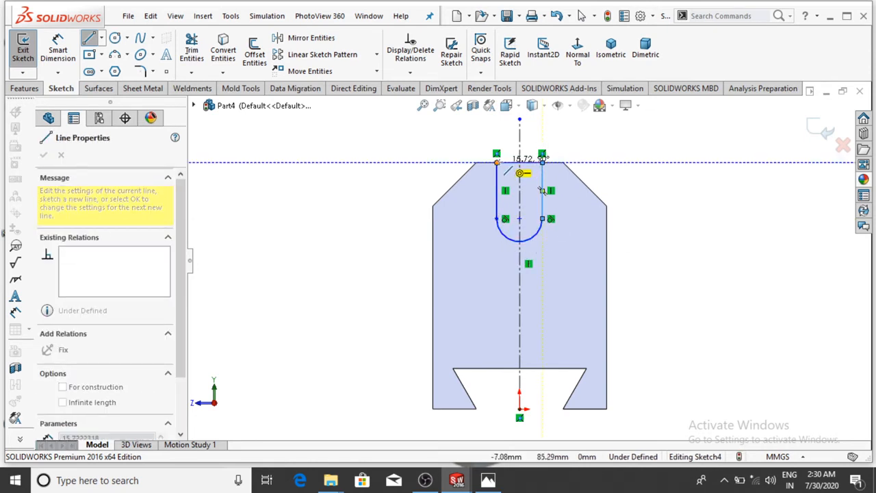
{"action": "scroll", "coordinate": [524, 171], "scroll_direction": "up", "scroll_amount": 2}
{"action": "left_click", "coordinate": [579, 178]}
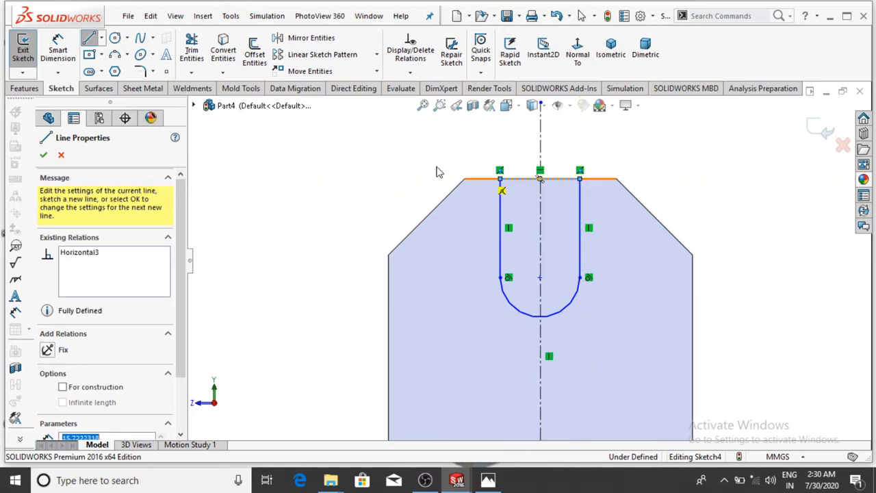
{"action": "key", "text": "Escape"}
- Make the slot arc's center point coincident with the vertical centerline
{"action": "scroll", "coordinate": [551, 274], "scroll_direction": "up", "scroll_amount": 4}
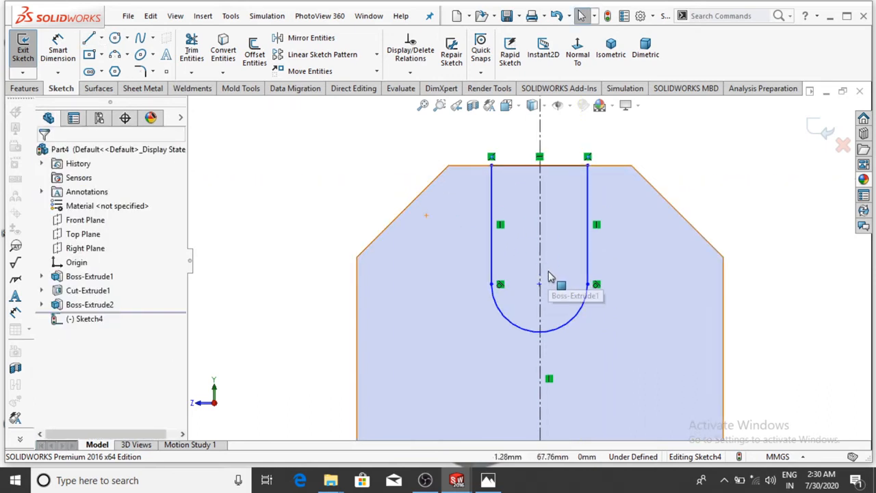
{"action": "scroll", "coordinate": [553, 273], "scroll_direction": "up", "scroll_amount": 2}
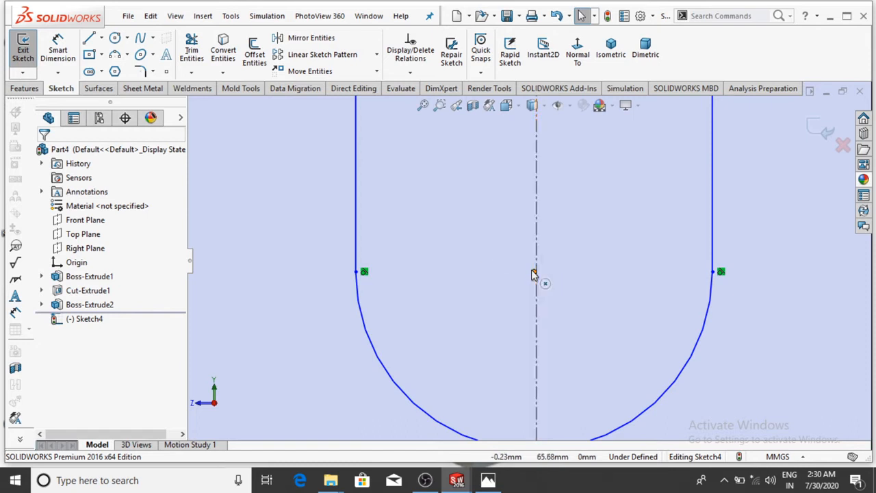
{"action": "left_click", "coordinate": [534, 272]}
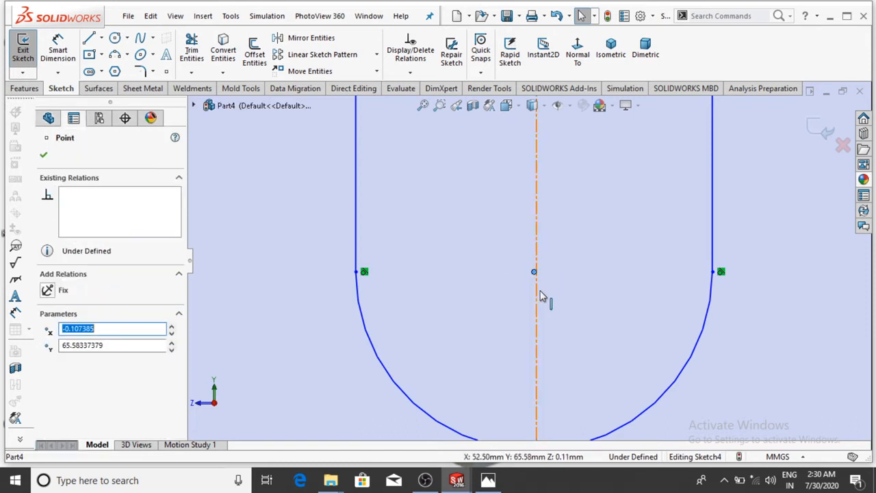
{"action": "left_click", "coordinate": [537, 296], "text": "ctrl"}
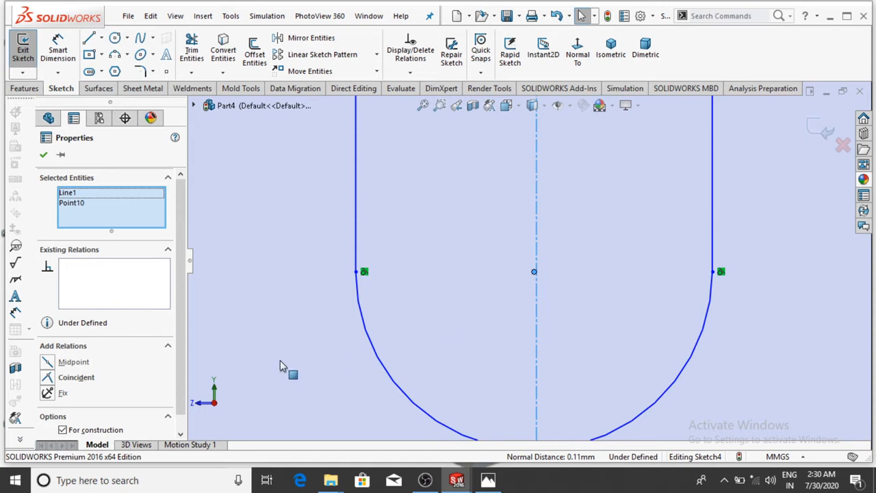
{"action": "left_click", "coordinate": [48, 377]}
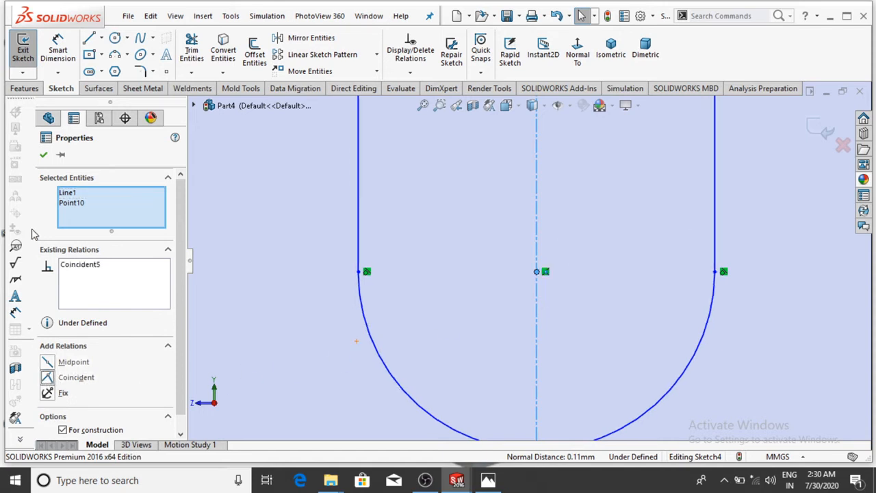
{"action": "left_click", "coordinate": [44, 156]}
- Dimension the slot's bottom arc with a radius of 7.5 mm
{"action": "scroll", "coordinate": [475, 344], "scroll_direction": "up", "scroll_amount": 5}
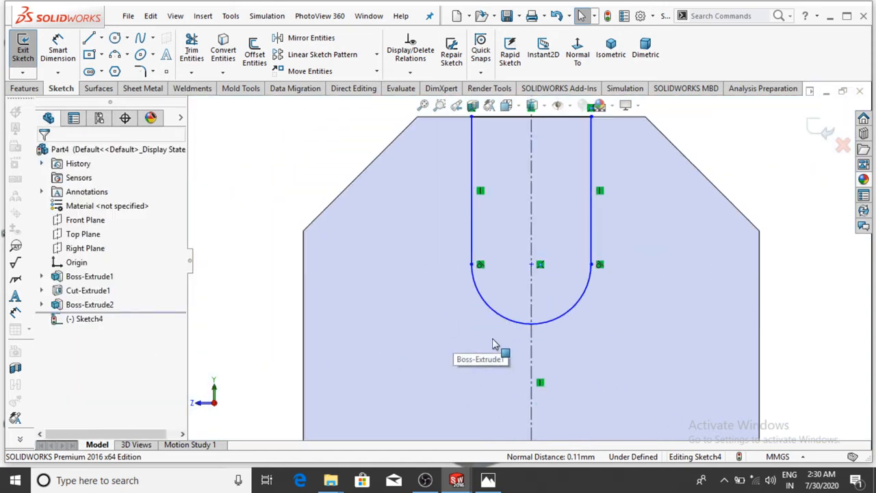
{"action": "left_click", "coordinate": [52, 44]}
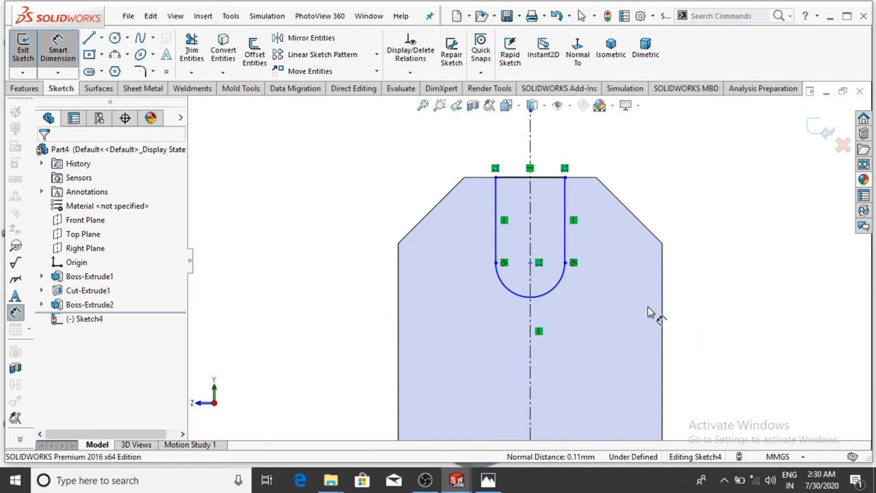
{"action": "left_click", "coordinate": [571, 296]}
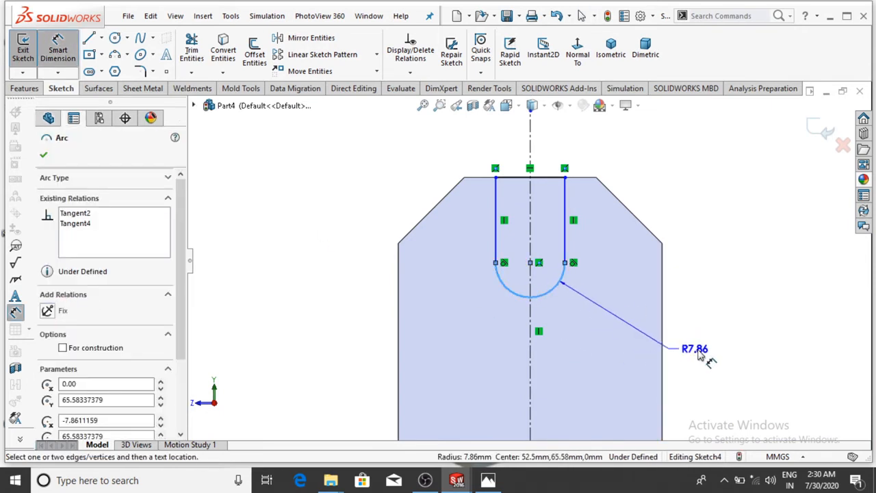
{"action": "left_click", "coordinate": [700, 355]}
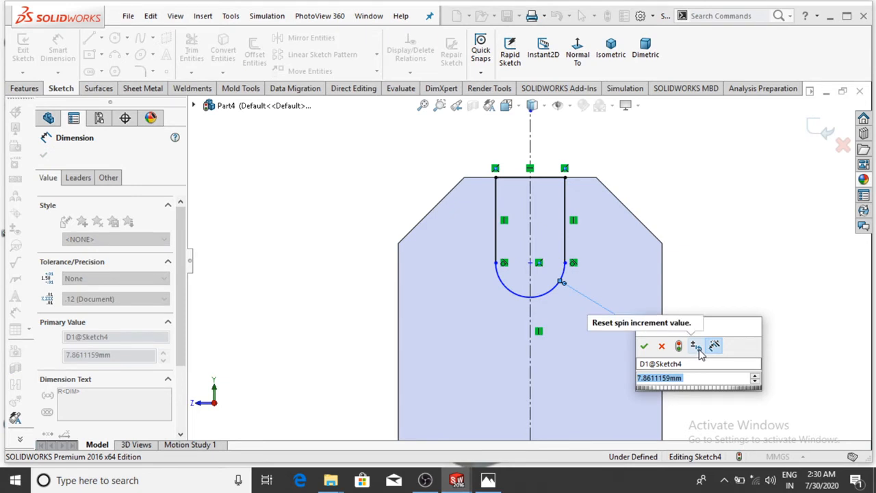
{"action": "type", "text": "7.5"}
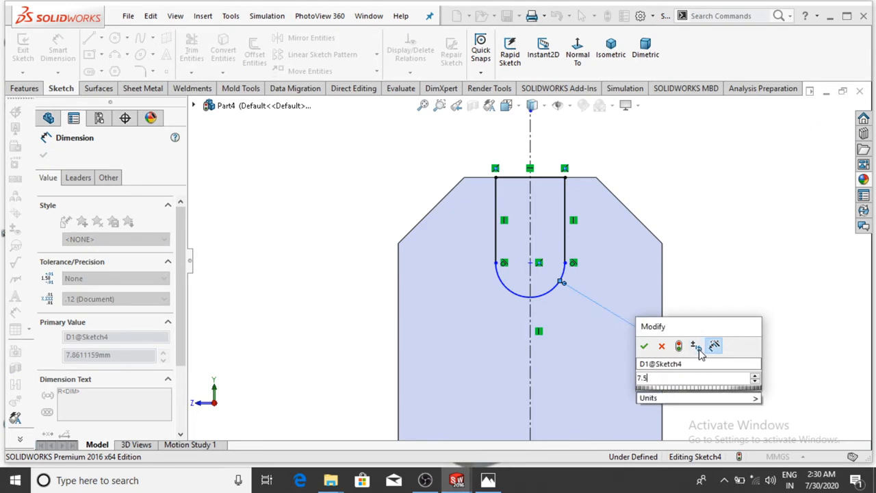
{"action": "key", "text": "Return"}
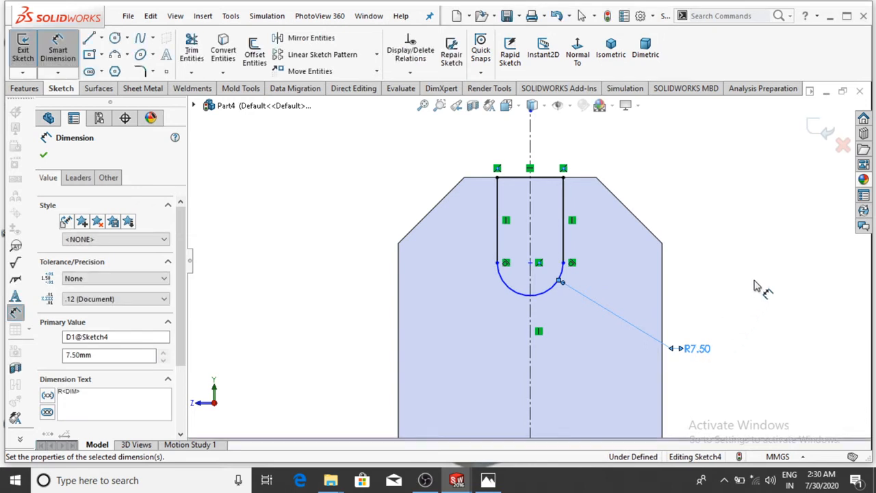
{"action": "left_click", "coordinate": [756, 287]}
- Check the slot height in the reference drawing and dimension the arc center 30 mm above the dovetail groove's upper edge
{"action": "left_click", "coordinate": [488, 480]}
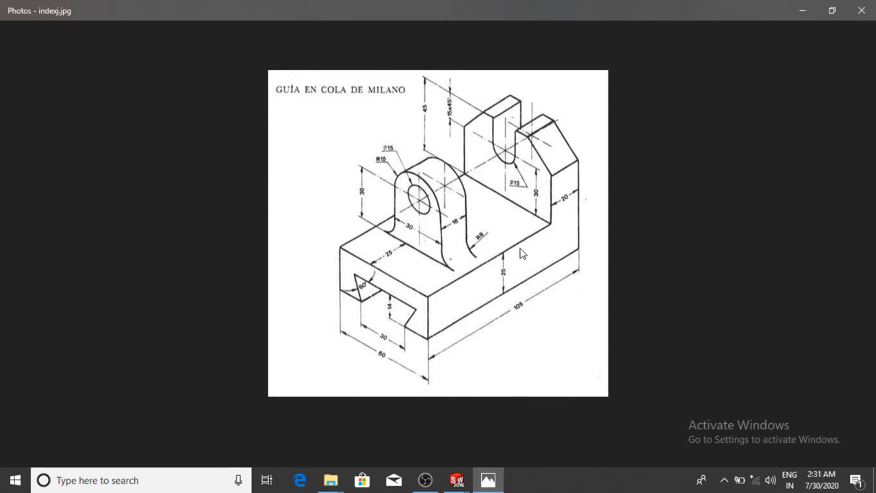
{"action": "left_click", "coordinate": [488, 479]}
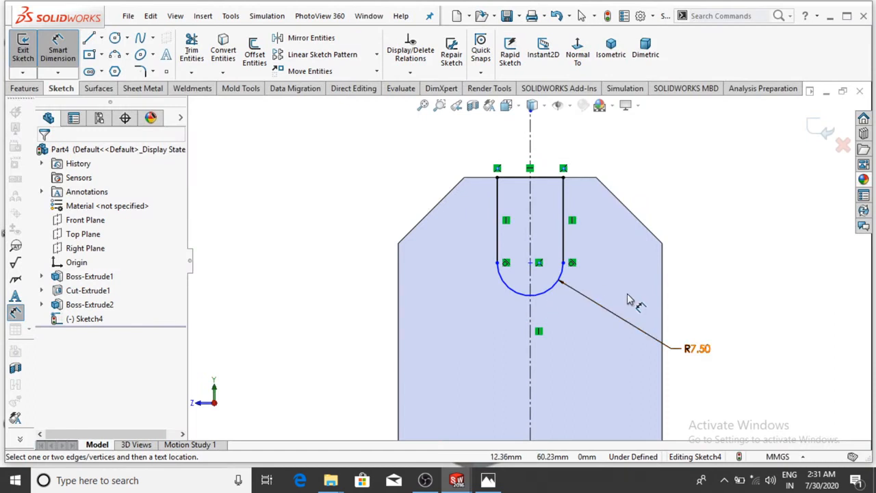
{"action": "scroll", "coordinate": [618, 309], "scroll_direction": "up", "scroll_amount": 3}
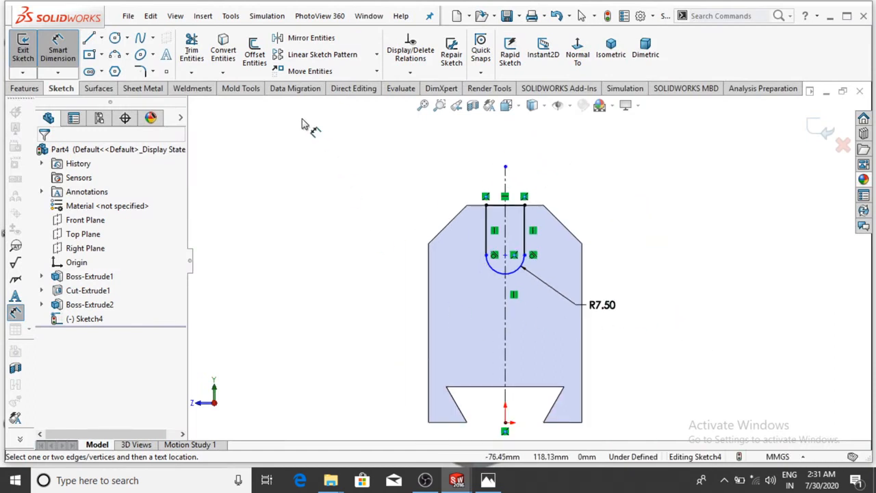
{"action": "left_click", "coordinate": [504, 260]}
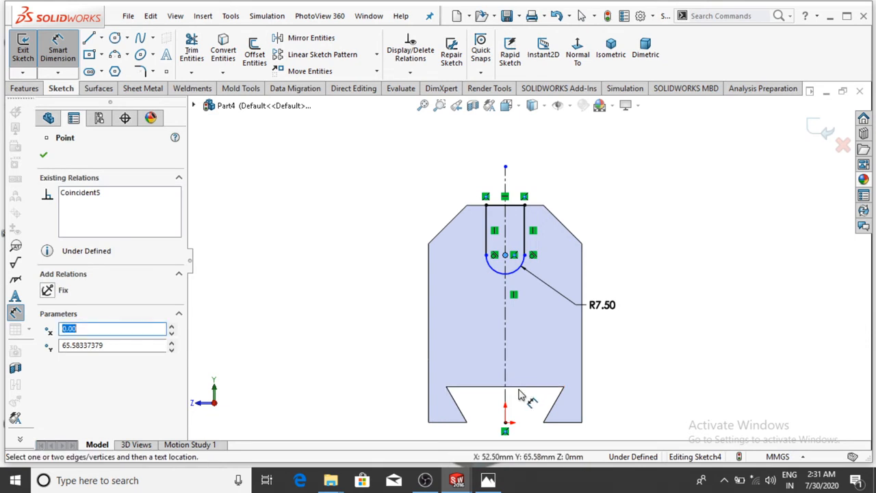
{"action": "left_click", "coordinate": [518, 387]}
{"action": "left_click", "coordinate": [715, 323]}
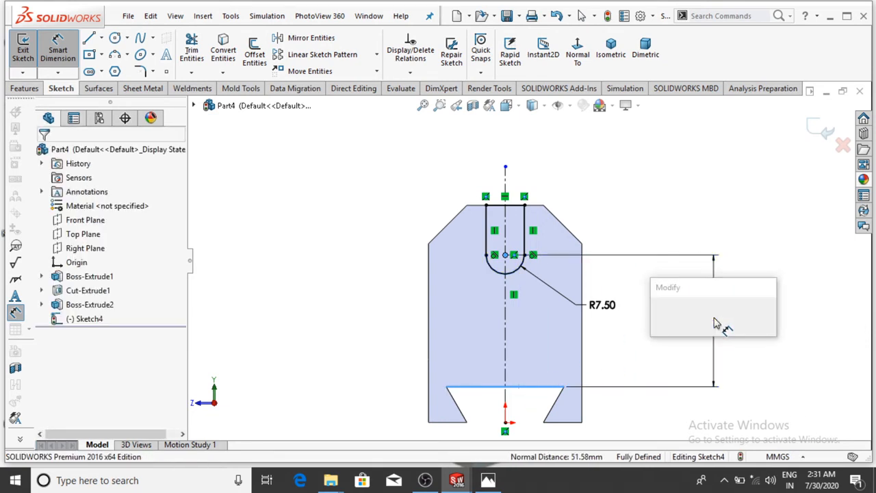
{"action": "type", "text": "30"}
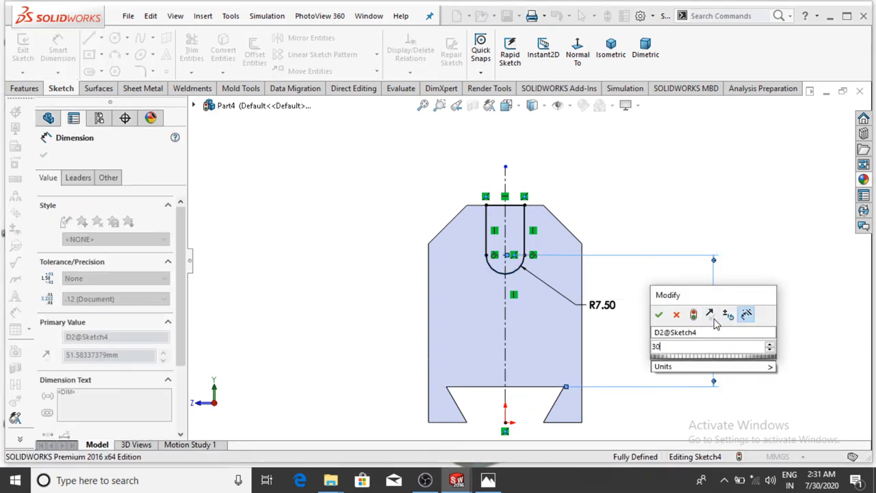
{"action": "key", "text": "Return"}
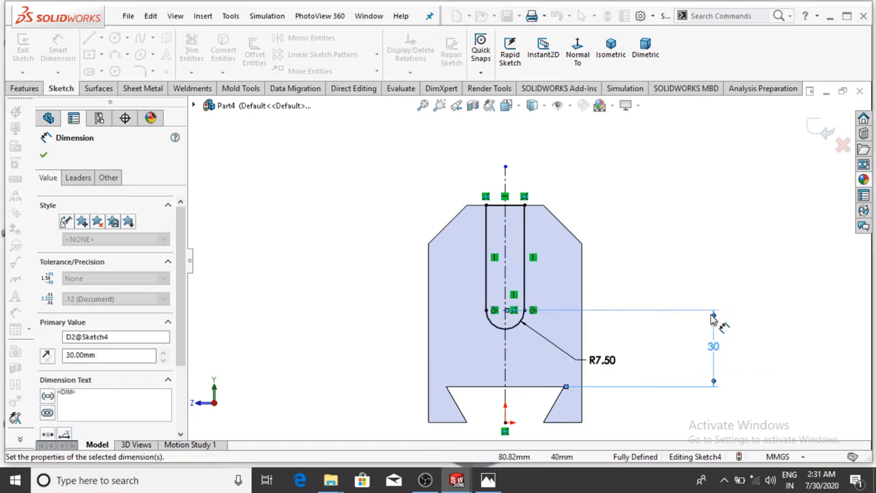
- Add a driven width dimension between the slot's two vertical sides, placed above the upright
{"action": "scroll", "coordinate": [559, 240], "scroll_direction": "down", "scroll_amount": 3}
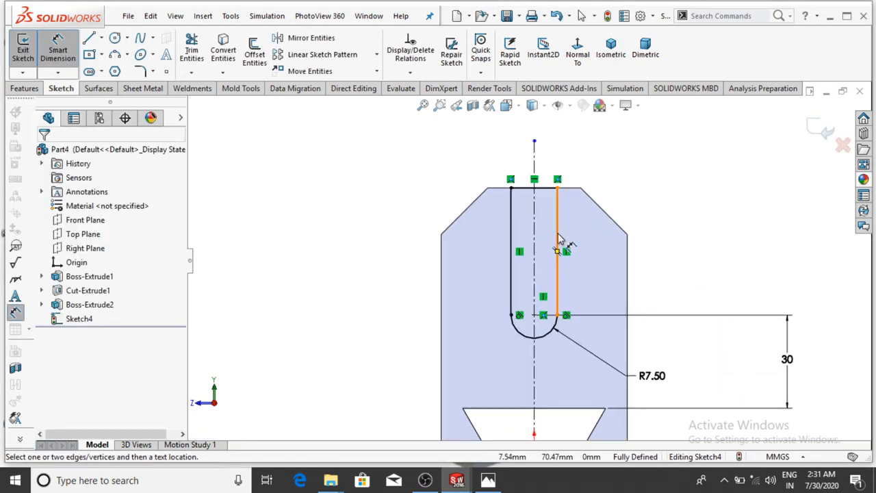
{"action": "left_click", "coordinate": [559, 240]}
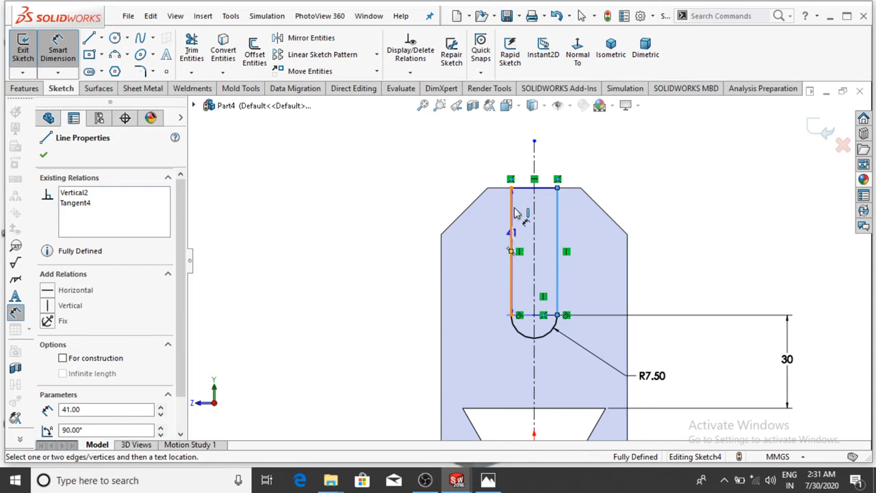
{"action": "left_click", "coordinate": [512, 245]}
{"action": "left_click", "coordinate": [536, 137]}
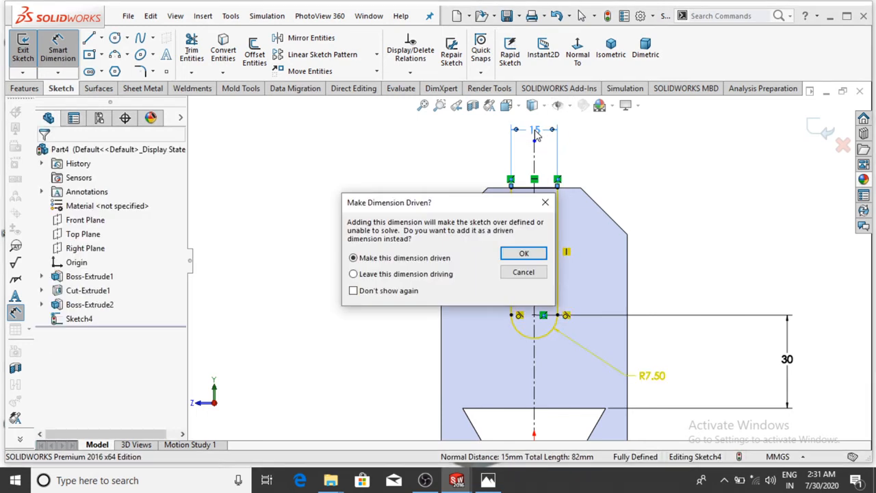
{"action": "left_click", "coordinate": [535, 255]}
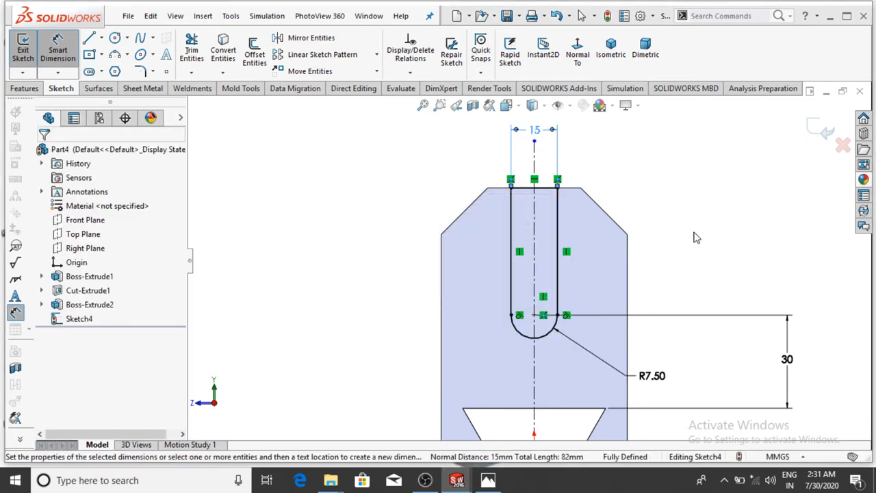
- Compare the slot sketch with the reference drawing and cut it through the upright as an extruded cut with the Up To Next end condition
{"action": "scroll", "coordinate": [689, 240], "scroll_direction": "up", "scroll_amount": 5}
{"action": "middle_click_drag", "start_coordinate": [649, 229], "coordinate": [694, 187]}
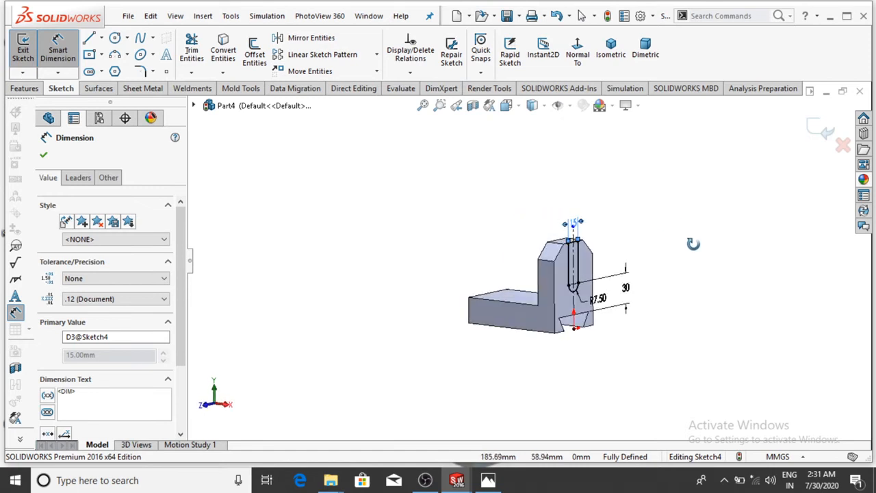
{"action": "left_click", "coordinate": [487, 479]}
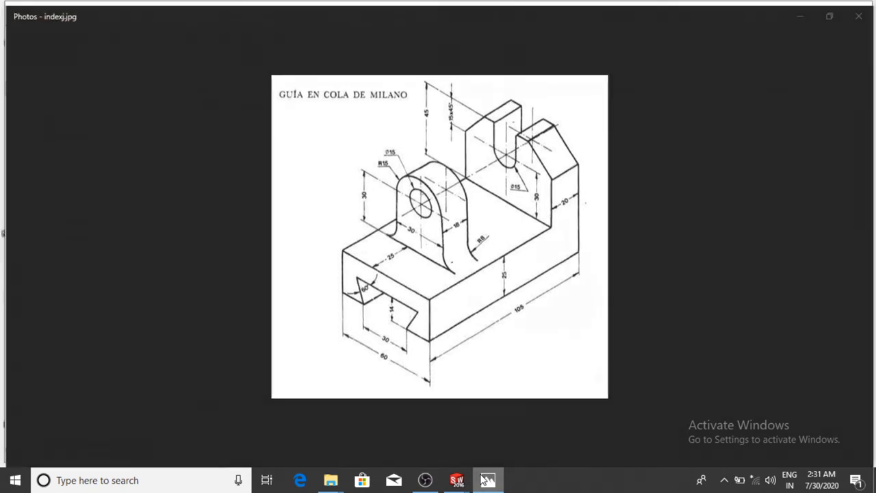
{"action": "left_click", "coordinate": [486, 479]}
{"action": "scroll", "coordinate": [564, 301], "scroll_direction": "down", "scroll_amount": 4}
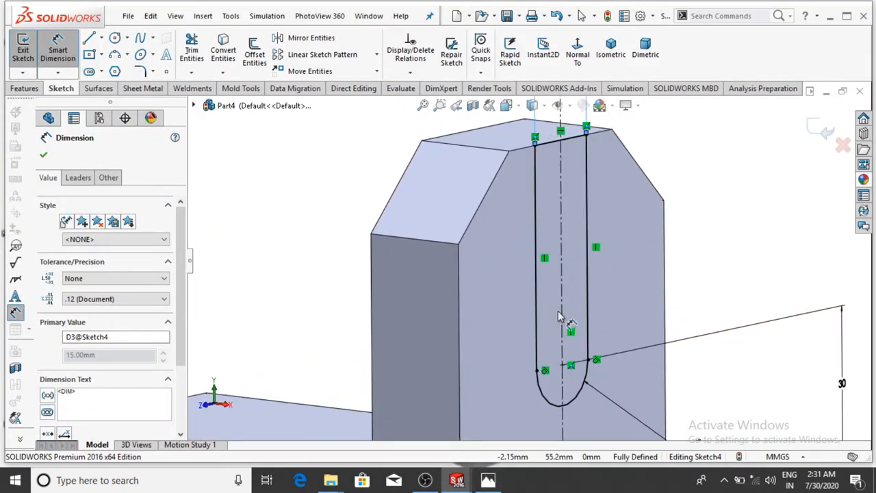
{"action": "scroll", "coordinate": [563, 307], "scroll_direction": "up", "scroll_amount": 3}
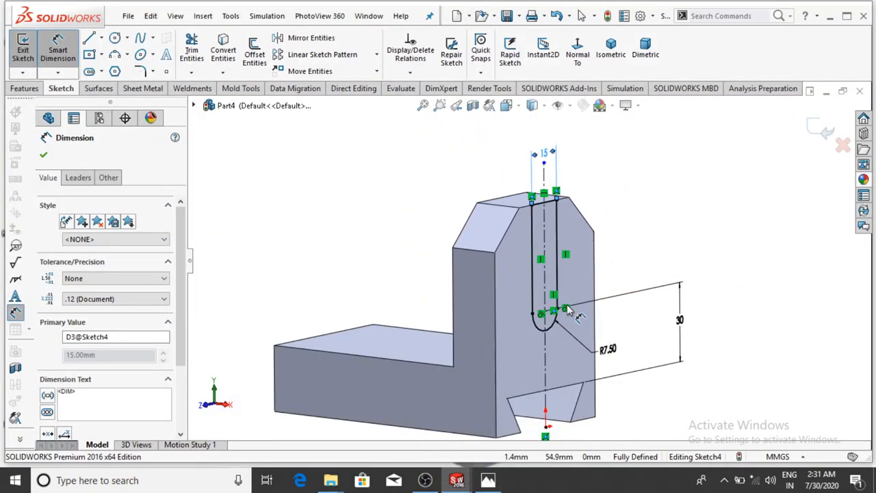
{"action": "left_click", "coordinate": [21, 89]}
{"action": "left_click", "coordinate": [201, 55]}
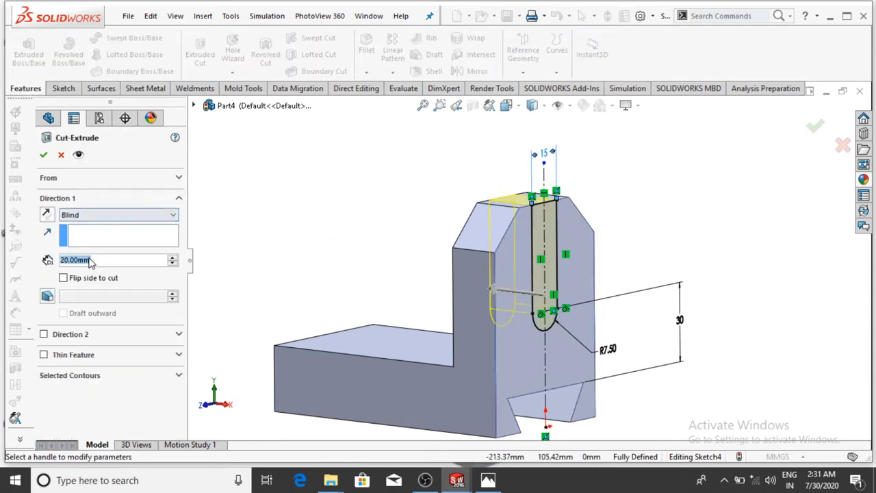
{"action": "left_click", "coordinate": [82, 215]}
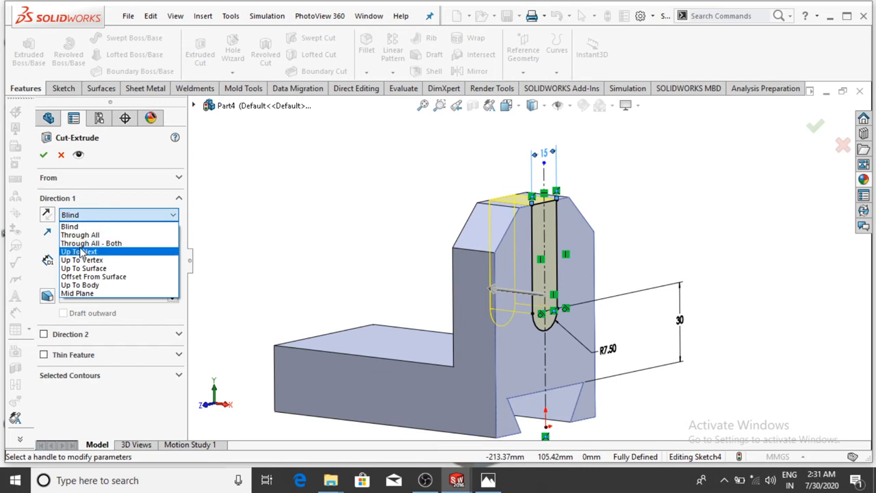
{"action": "left_click", "coordinate": [82, 260]}
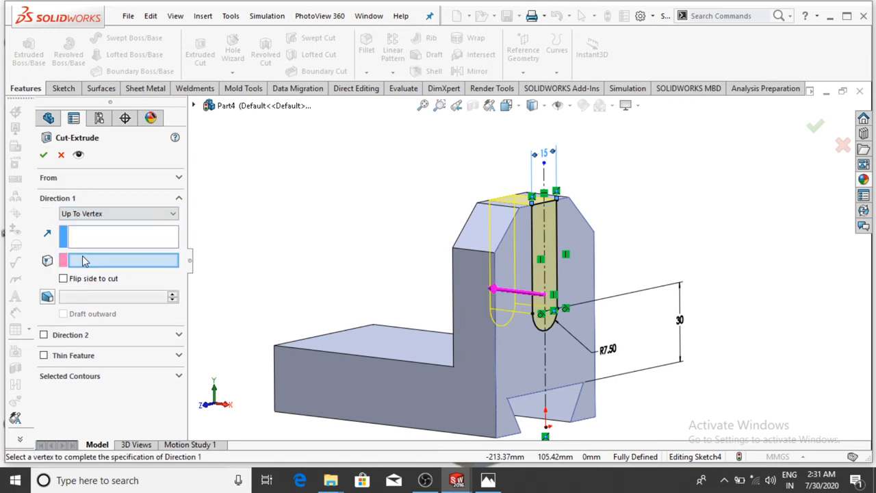
{"action": "left_click", "coordinate": [94, 216]}
{"action": "left_click", "coordinate": [82, 248]}
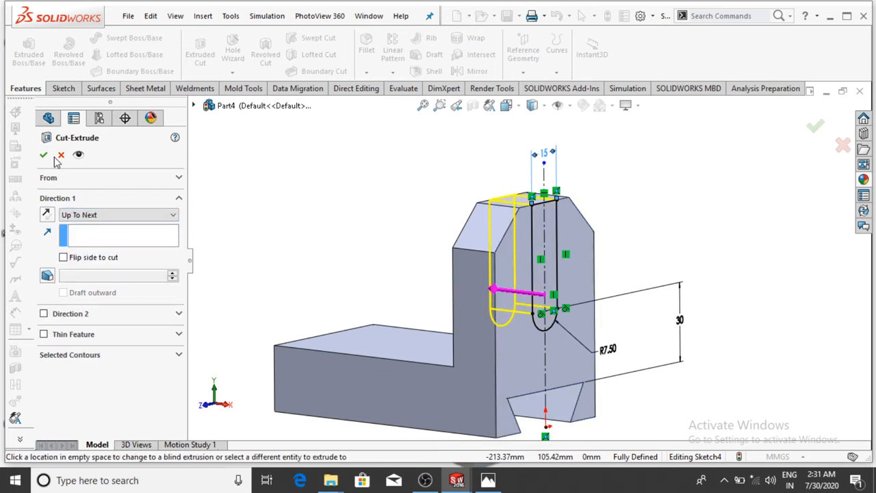
{"action": "left_click", "coordinate": [44, 154]}
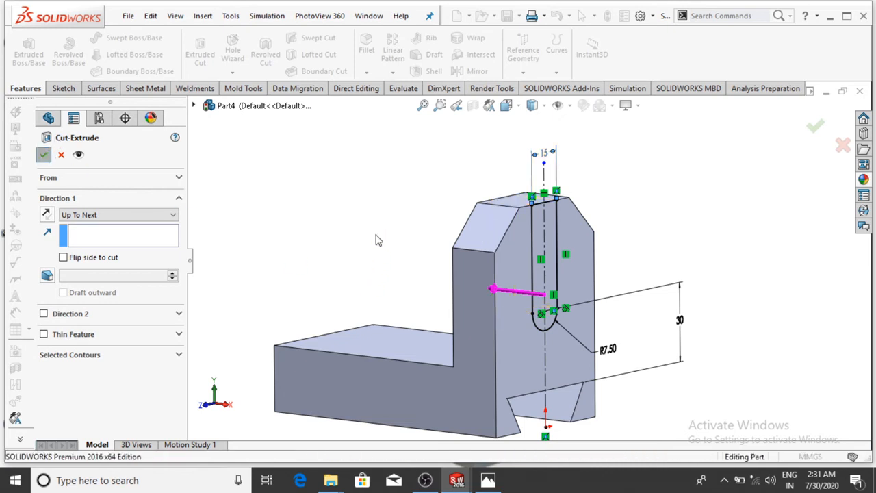
- Inspect the slotted upright from its inner side and compare it with the reference drawing
{"action": "scroll", "coordinate": [367, 225], "scroll_direction": "up", "scroll_amount": 2}
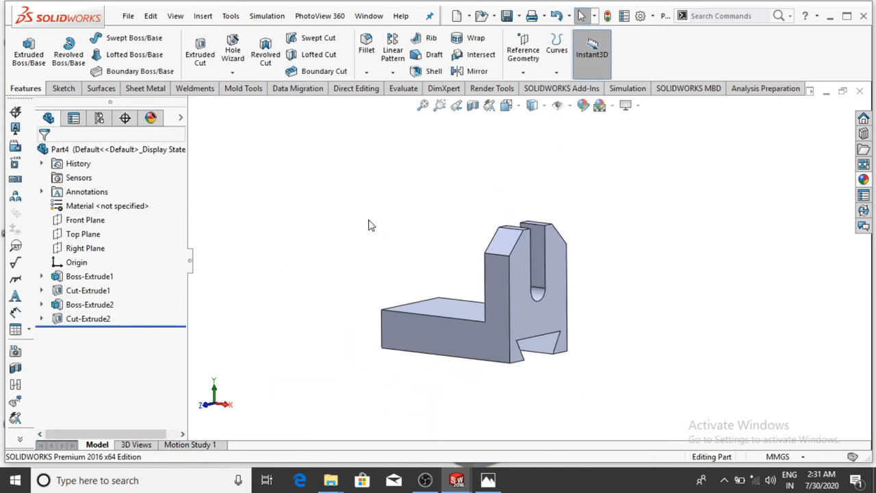
{"action": "middle_click_drag", "start_coordinate": [368, 225], "coordinate": [760, 288]}
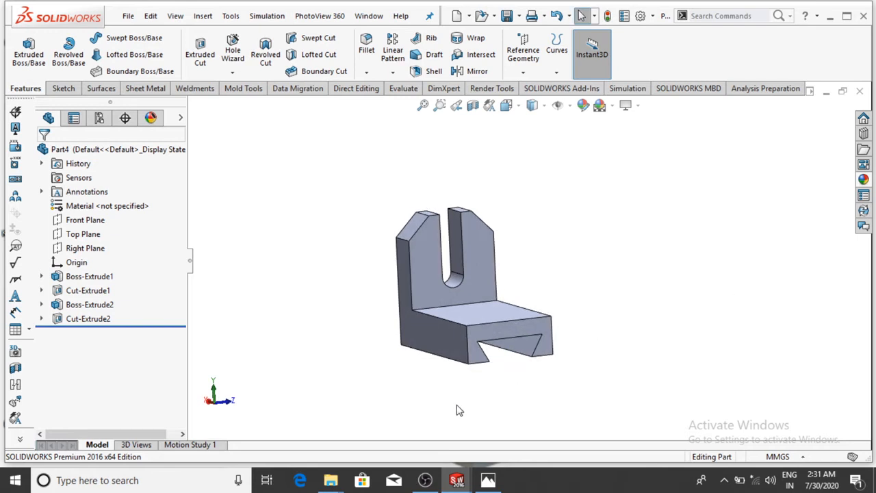
{"action": "scroll", "coordinate": [458, 410], "scroll_direction": "down", "scroll_amount": 2}
{"action": "left_click", "coordinate": [489, 480]}
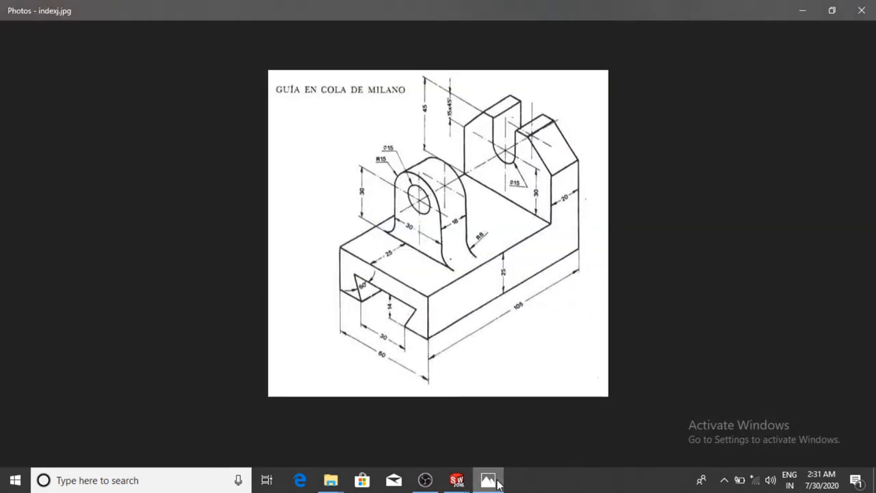
{"action": "left_click", "coordinate": [497, 482]}
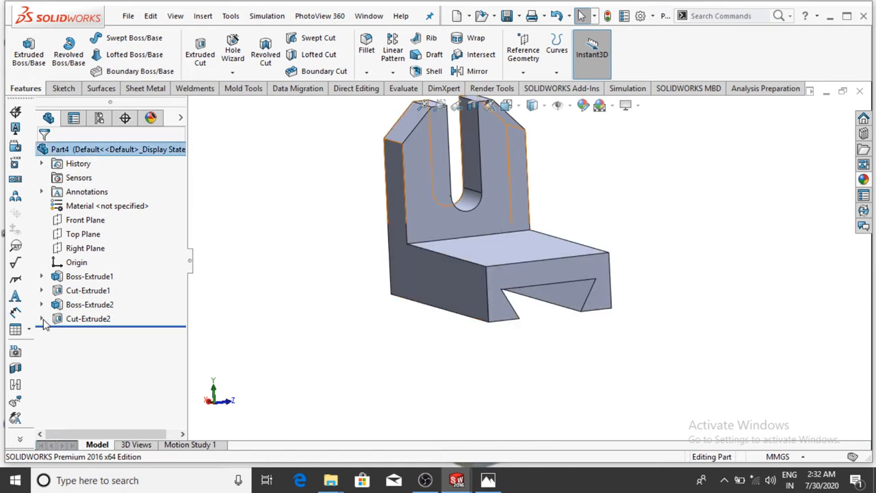
- Reopen the slot cut's sketch for editing and view it face-on to examine its dimensions and relations
{"action": "left_click", "coordinate": [41, 319]}
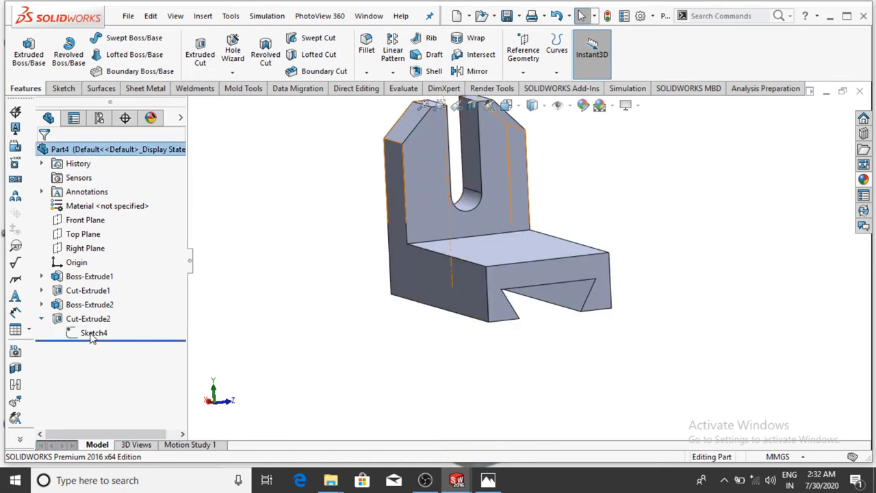
{"action": "right_click", "coordinate": [92, 335]}
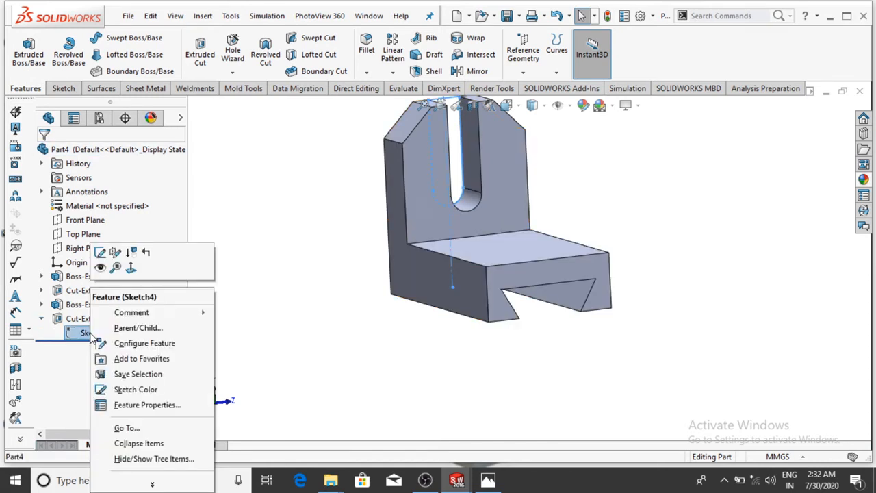
{"action": "left_click", "coordinate": [101, 252]}
{"action": "left_click", "coordinate": [579, 58]}
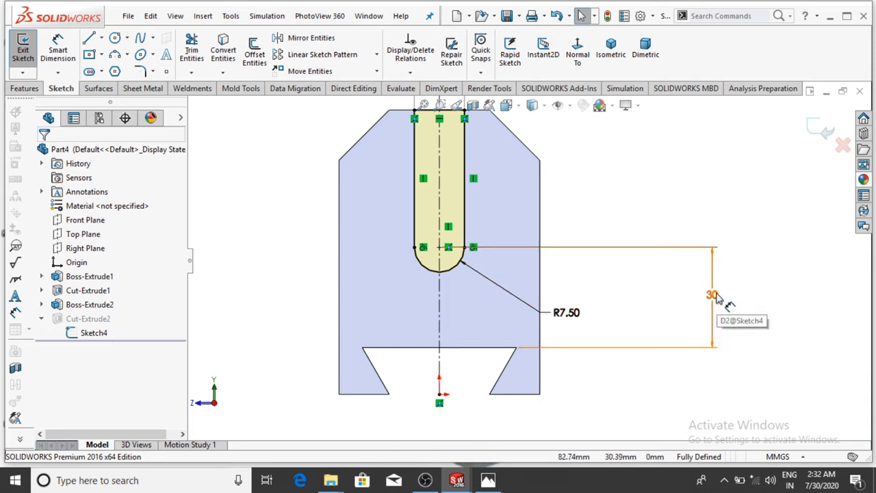
{"action": "scroll", "coordinate": [717, 299], "scroll_direction": "up", "scroll_amount": 3}
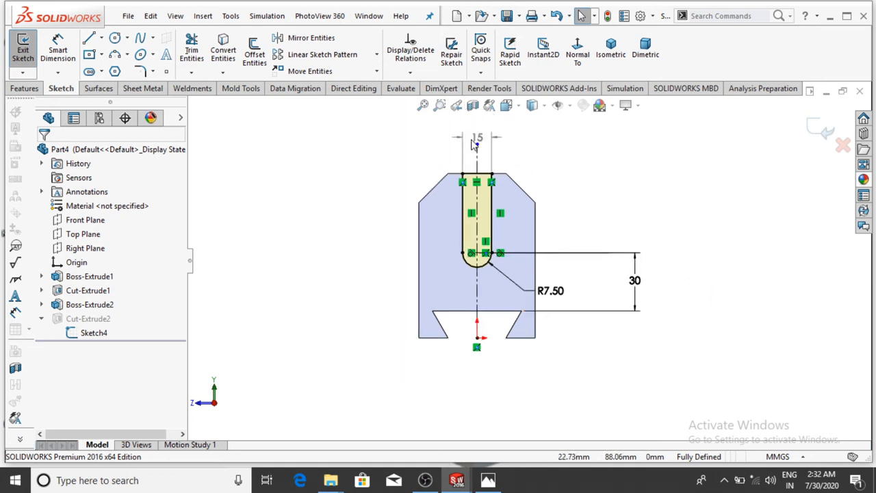
{"action": "scroll", "coordinate": [510, 194], "scroll_direction": "down", "scroll_amount": 2}
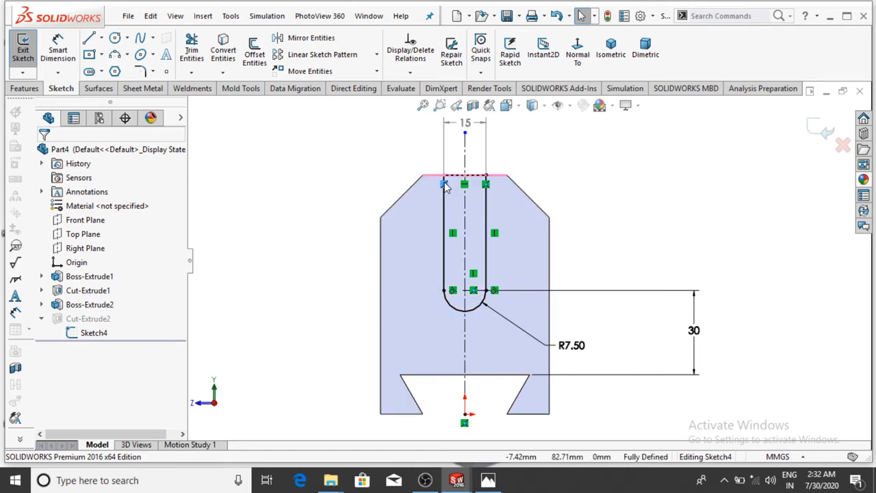
- Try removing the coincident relations at the slot's top line and adding a driven dimension from the centerline to one vertical side
{"action": "left_click", "coordinate": [485, 168]}
{"action": "key", "text": "Delete"}
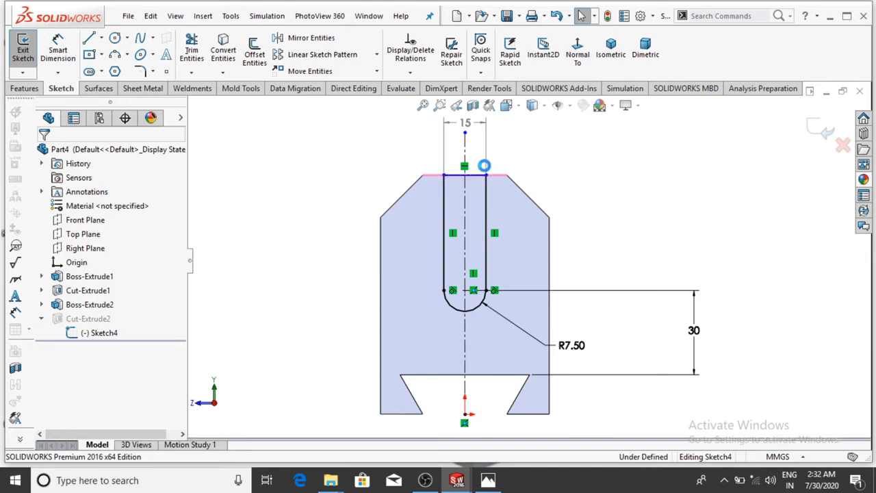
{"action": "left_click", "coordinate": [58, 48]}
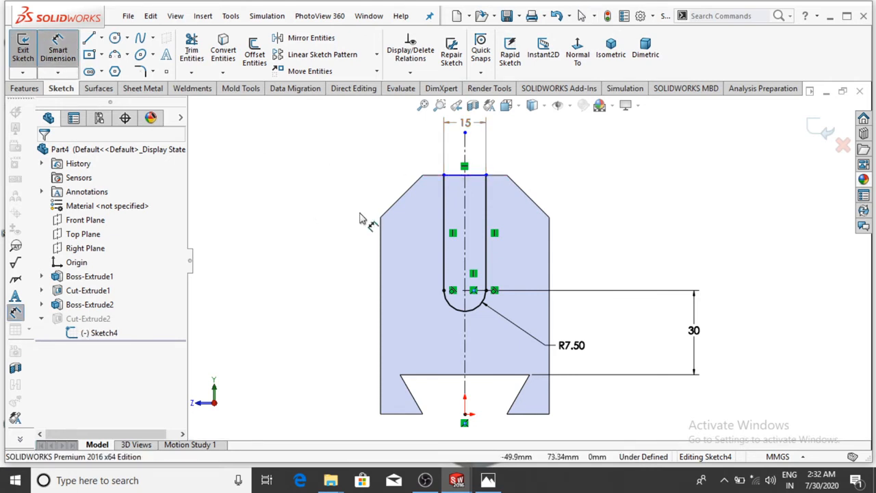
{"action": "left_click", "coordinate": [465, 213]}
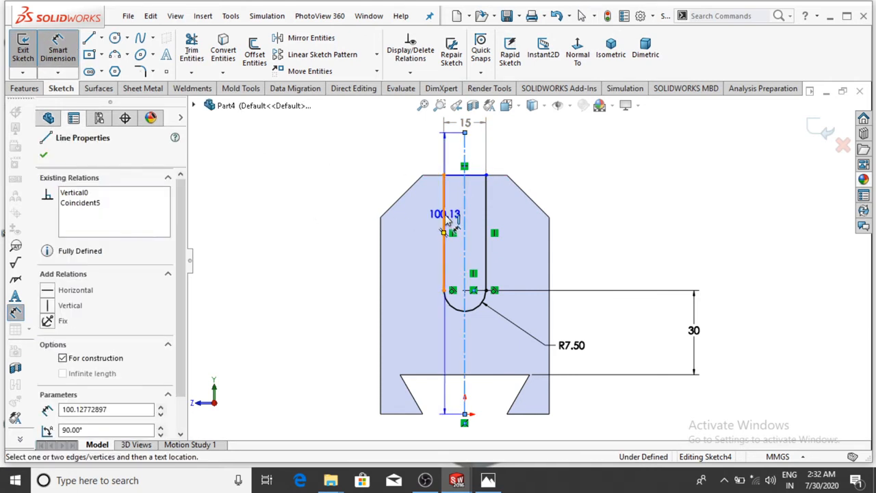
{"action": "left_click", "coordinate": [444, 217]}
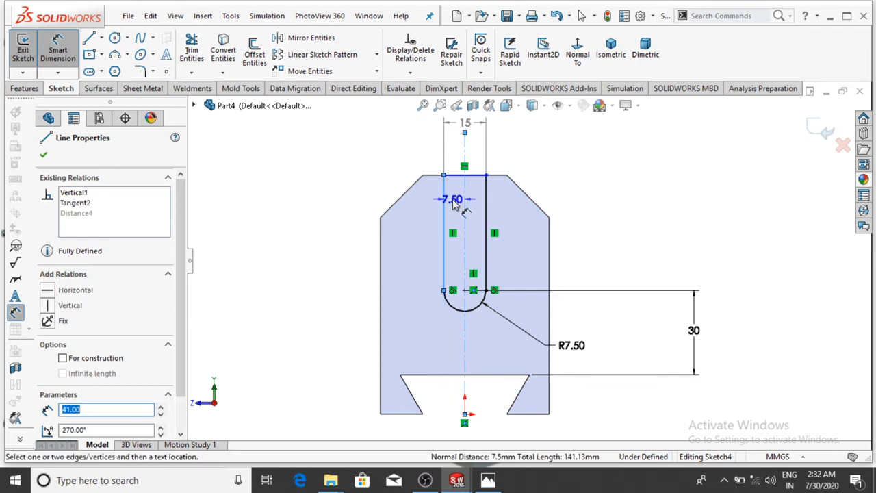
{"action": "left_click", "coordinate": [453, 204]}
{"action": "left_click", "coordinate": [523, 254]}
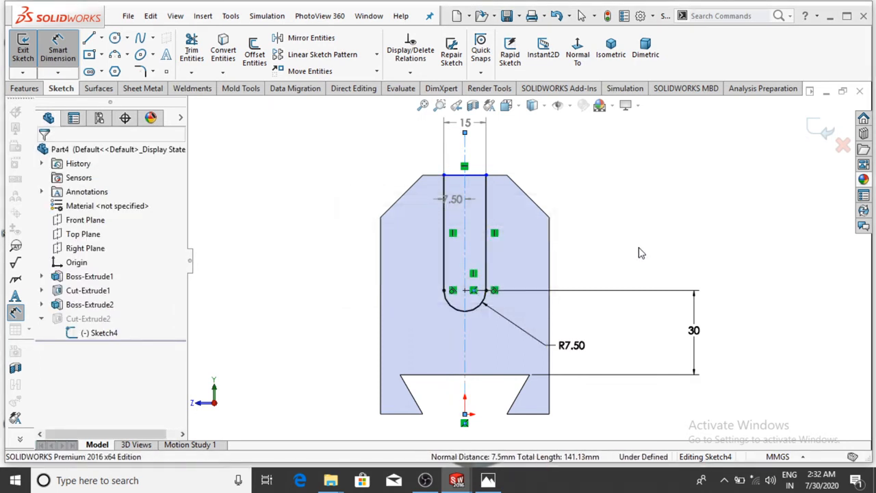
- Delete the 30 mm dimension between the slot's arc center and the dovetail groove's upper edge
{"action": "scroll", "coordinate": [645, 215], "scroll_direction": "up", "scroll_amount": 3}
{"action": "mouse_move", "coordinate": [645, 215]}
{"action": "middle_mouse_down"}
{"action": "mouse_move", "coordinate": [498, 290]}
{"action": "mouse_move", "coordinate": [598, 253]}
{"action": "mouse_move", "coordinate": [504, 231]}
{"action": "mouse_move", "coordinate": [462, 296]}
{"action": "middle_mouse_up"}
{"action": "scroll", "coordinate": [491, 285], "scroll_direction": "down", "scroll_amount": 3}
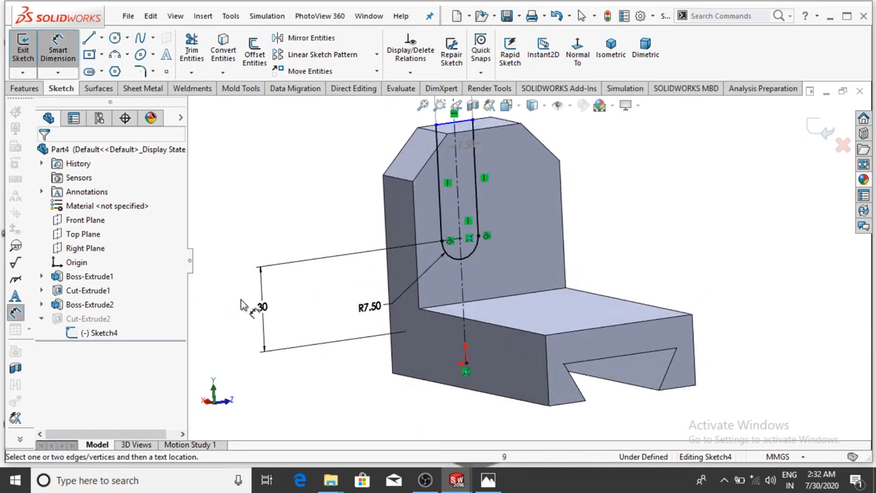
{"action": "right_click", "coordinate": [263, 309]}
{"action": "left_click", "coordinate": [291, 273]}
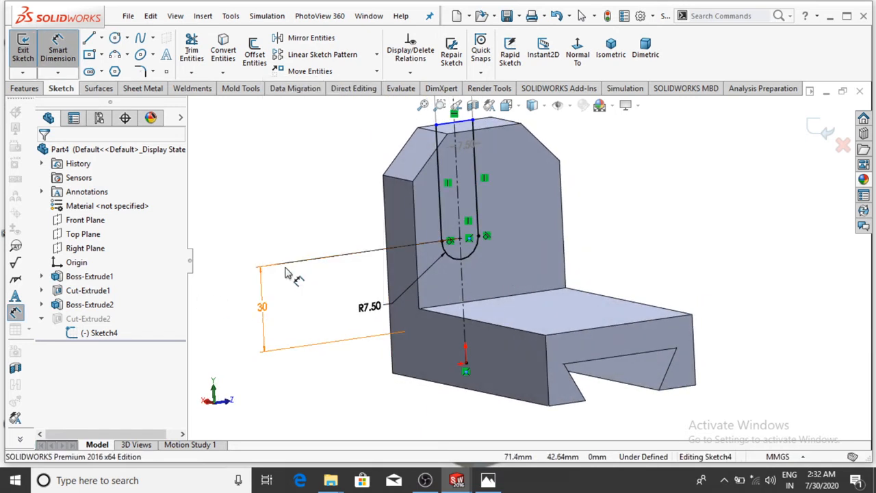
{"action": "key", "text": "Escape"}
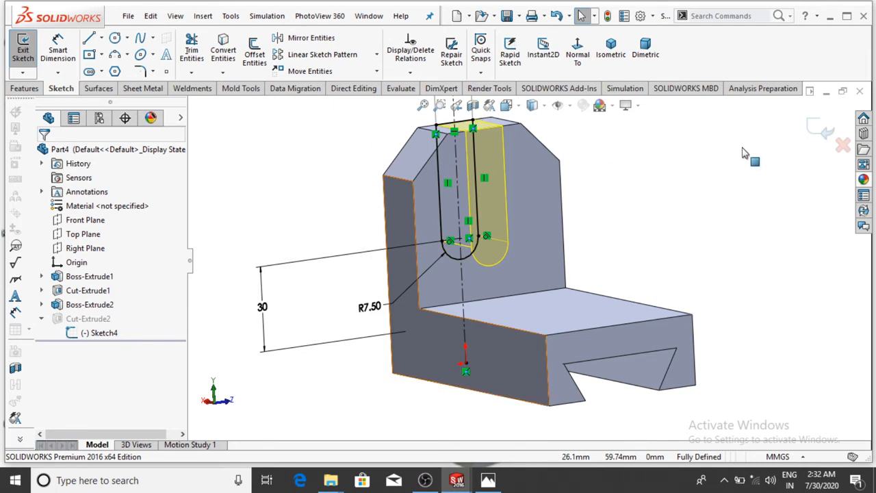
{"action": "left_click", "coordinate": [578, 54]}
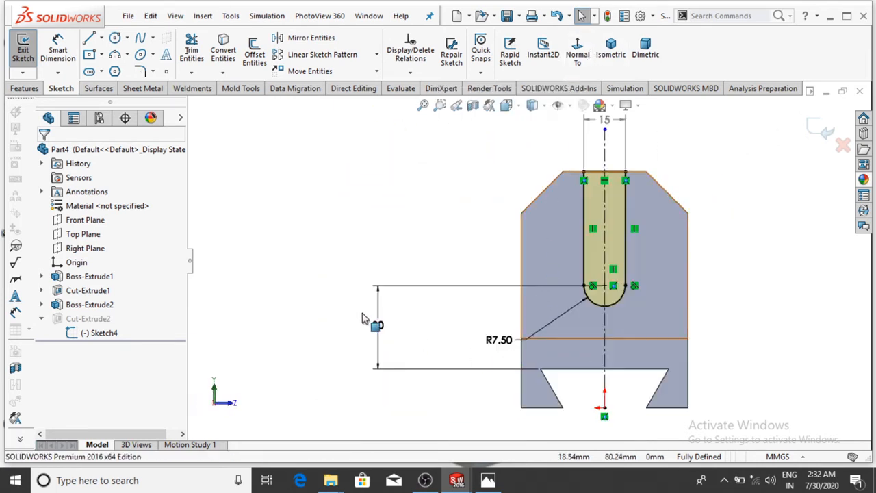
{"action": "right_click", "coordinate": [384, 325]}
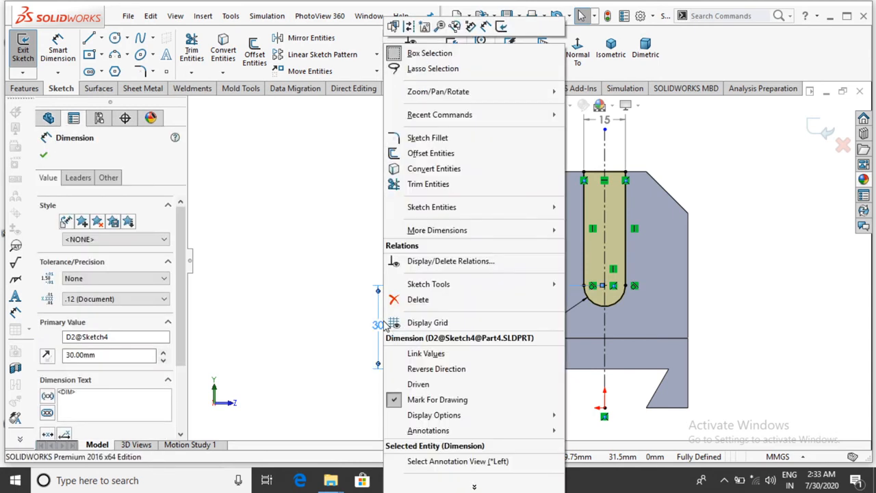
{"action": "left_click", "coordinate": [398, 300]}
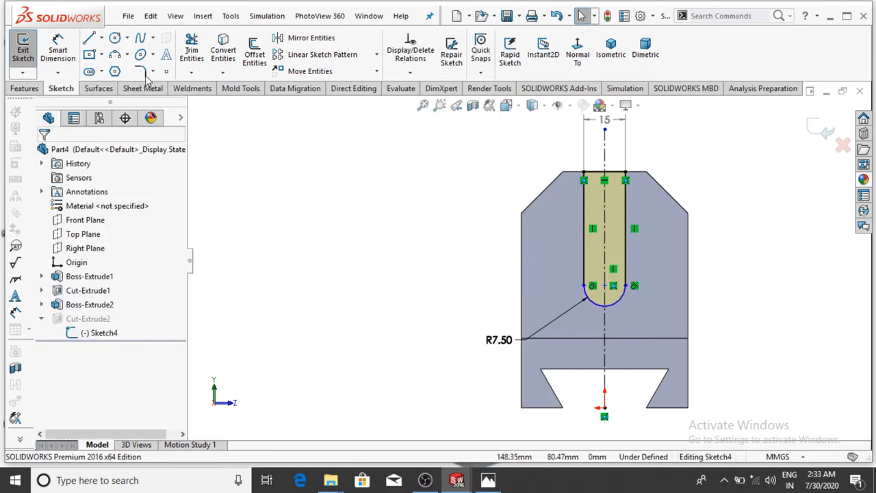
- Dimension the slot's arc center 30 mm above the base block's top edge and finish the slot sketch
{"action": "left_click", "coordinate": [59, 43]}
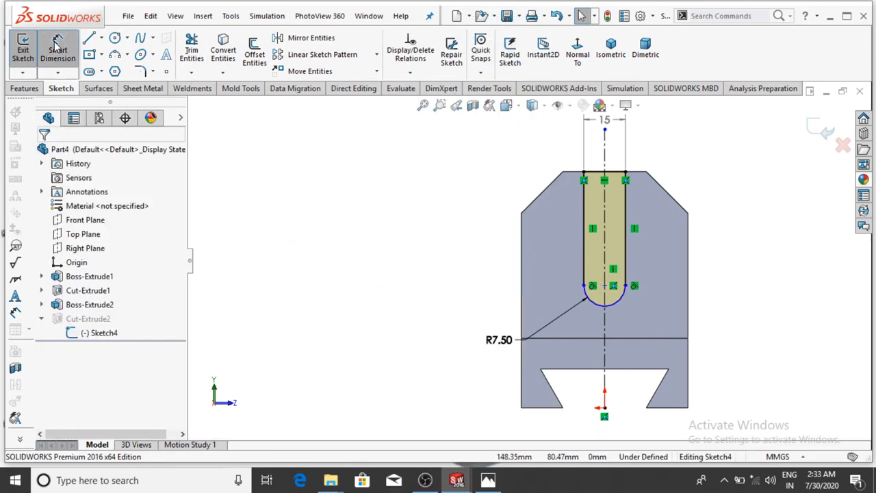
{"action": "left_click", "coordinate": [604, 286]}
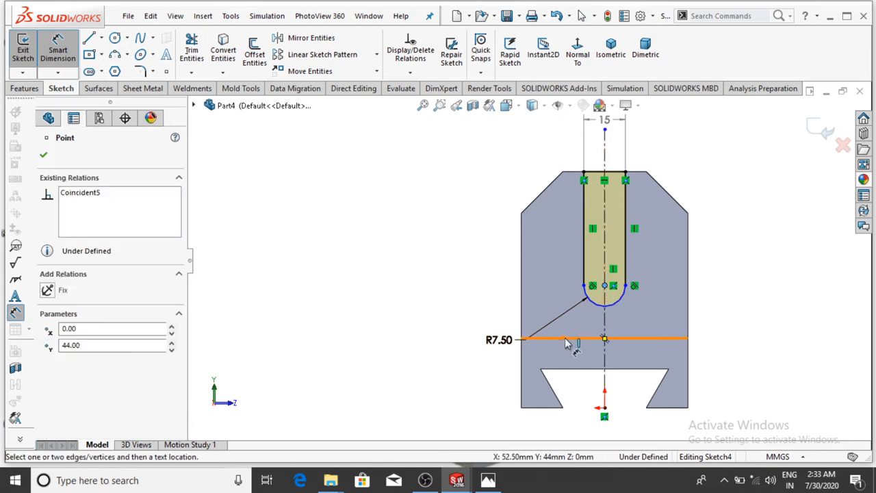
{"action": "left_click", "coordinate": [567, 338]}
{"action": "left_click", "coordinate": [408, 310]}
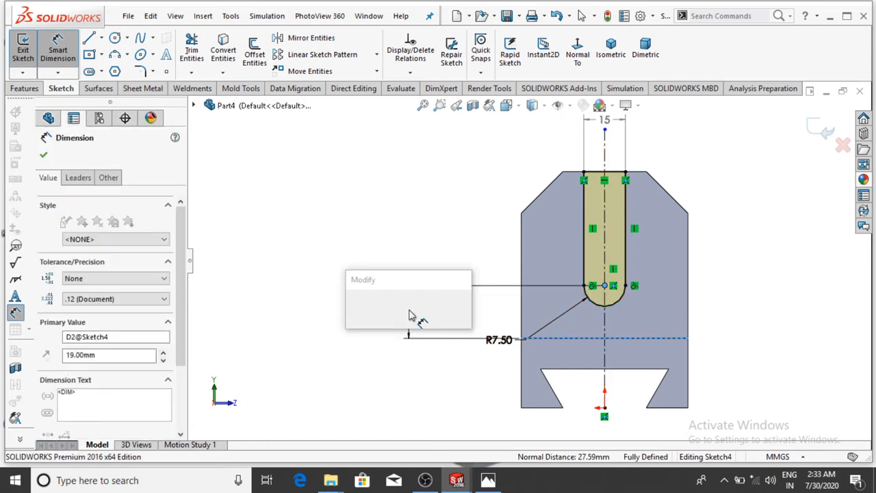
{"action": "type", "text": "30"}
{"action": "key", "text": "Return"}
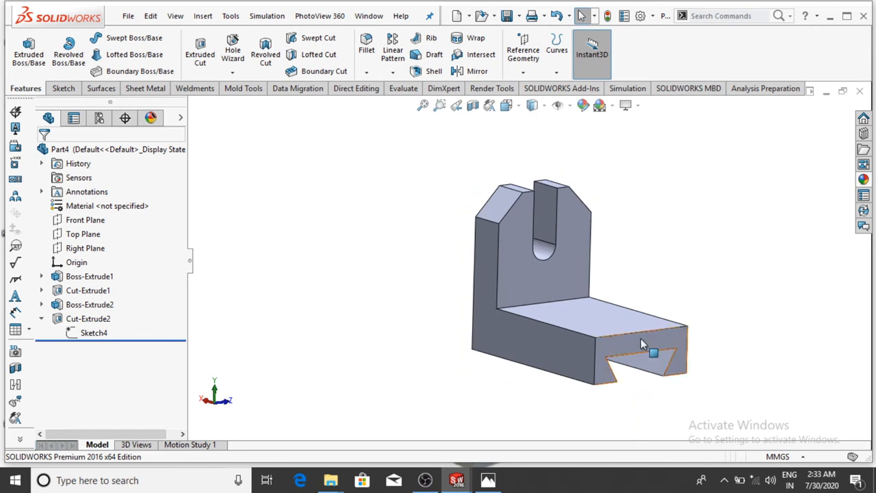
- Check the rounded lug in the reference drawing and start a sketch on the base's dovetail end face, opposite the upright
{"action": "scroll", "coordinate": [641, 338], "scroll_direction": "down", "scroll_amount": 3}
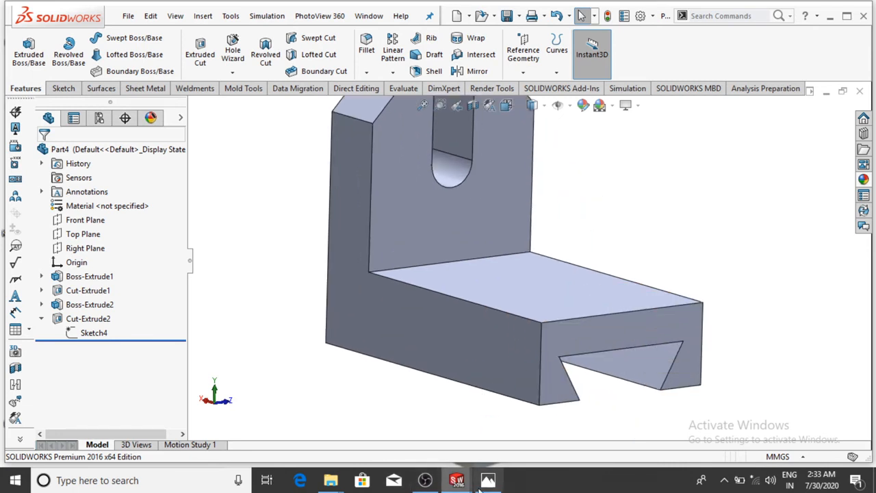
{"action": "left_click", "coordinate": [488, 479]}
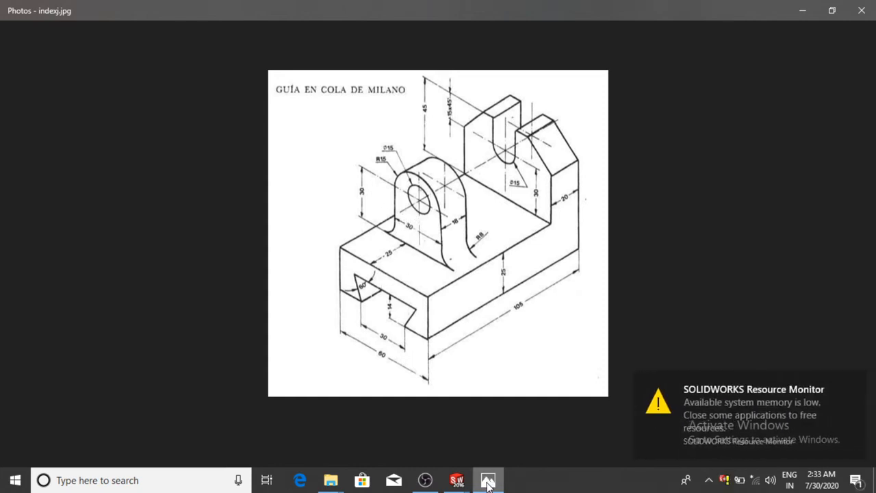
{"action": "mouse_move", "coordinate": [488, 483]}
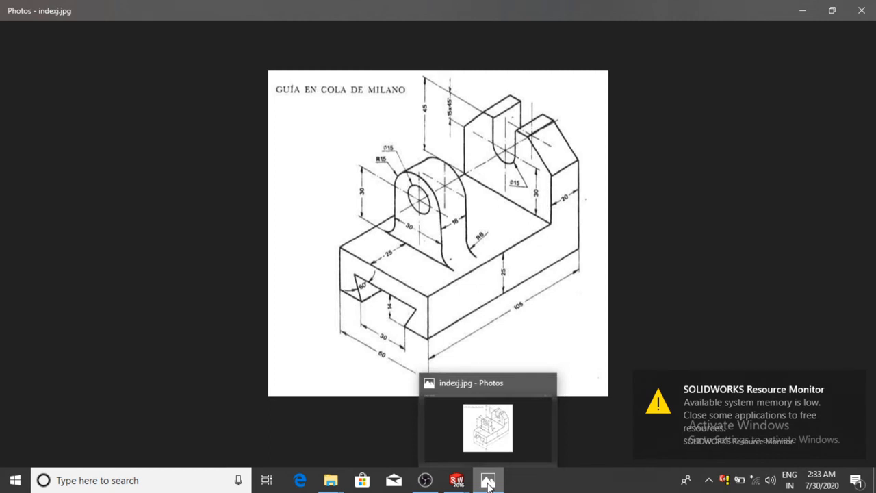
{"action": "left_click", "coordinate": [488, 483]}
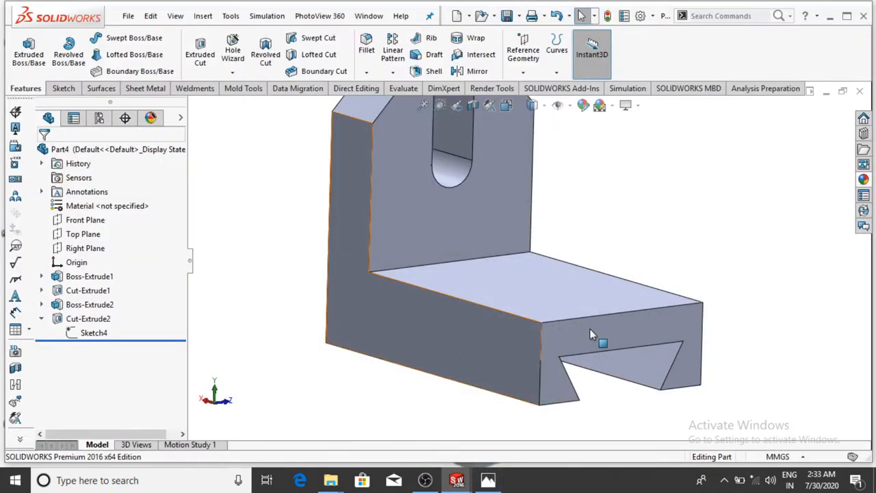
{"action": "right_click", "coordinate": [593, 334]}
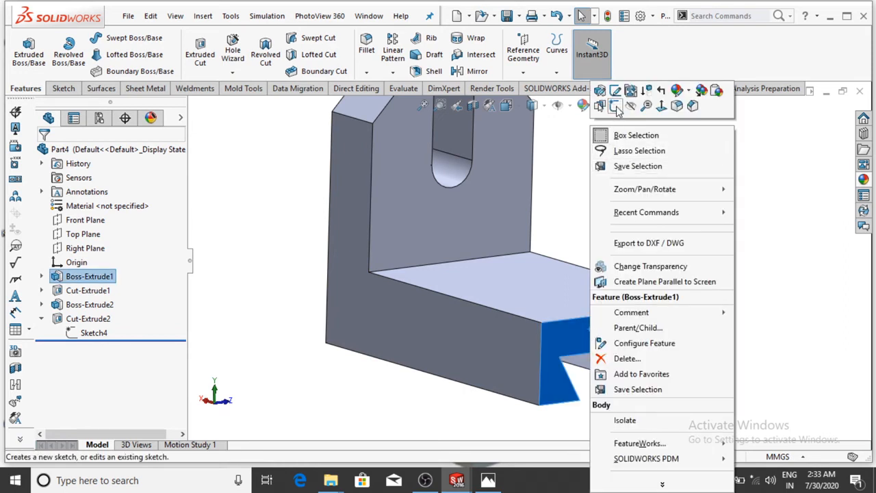
{"action": "left_click", "coordinate": [617, 107]}
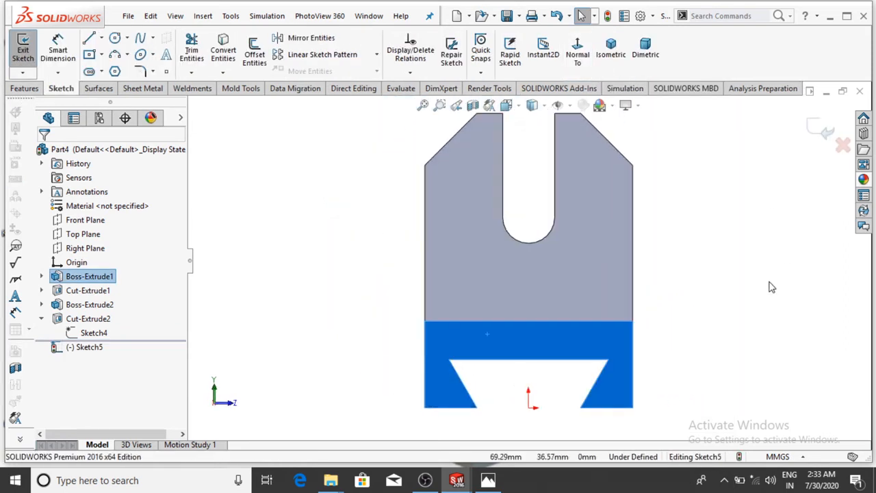
- Sketch a vertical centerline from the origin up into the slot opening
{"action": "left_click", "coordinate": [103, 37]}
{"action": "left_click", "coordinate": [113, 68]}
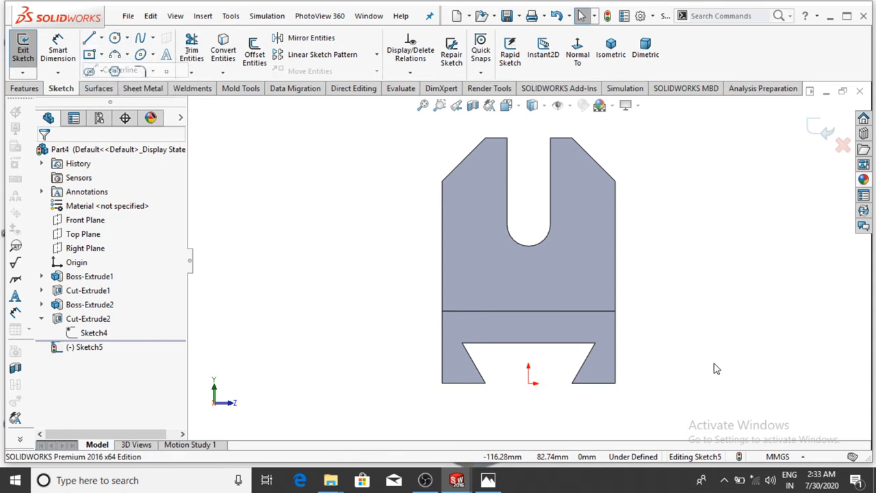
{"action": "left_click", "coordinate": [529, 384]}
{"action": "left_click", "coordinate": [528, 174]}
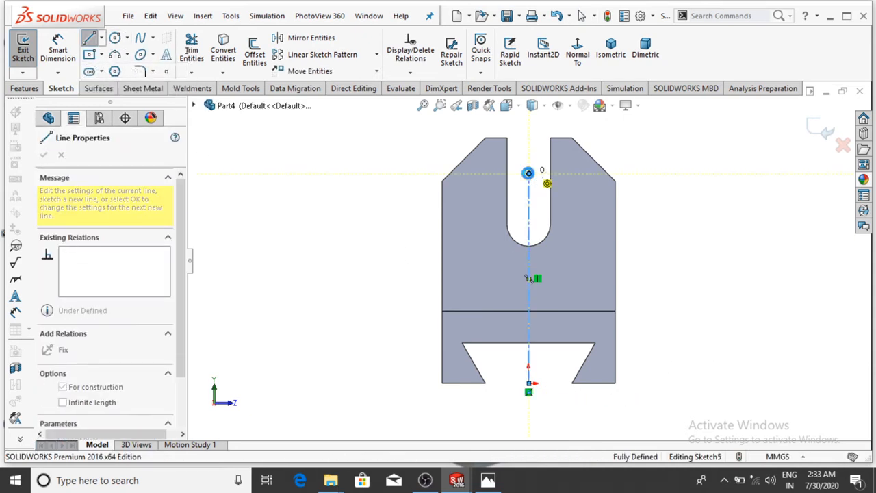
{"action": "key", "text": "Escape"}
- Sketch a closed lug outline on the base block's top edge, with two vertical sides joined by a tangent arc of about 11.4 mm radius
{"action": "left_click", "coordinate": [88, 40]}
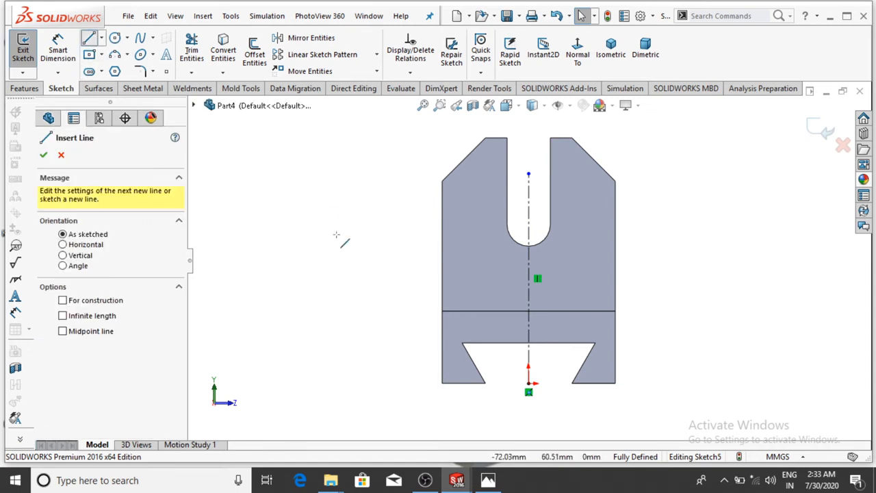
{"action": "left_click", "coordinate": [494, 311]}
{"action": "left_click", "coordinate": [492, 236]}
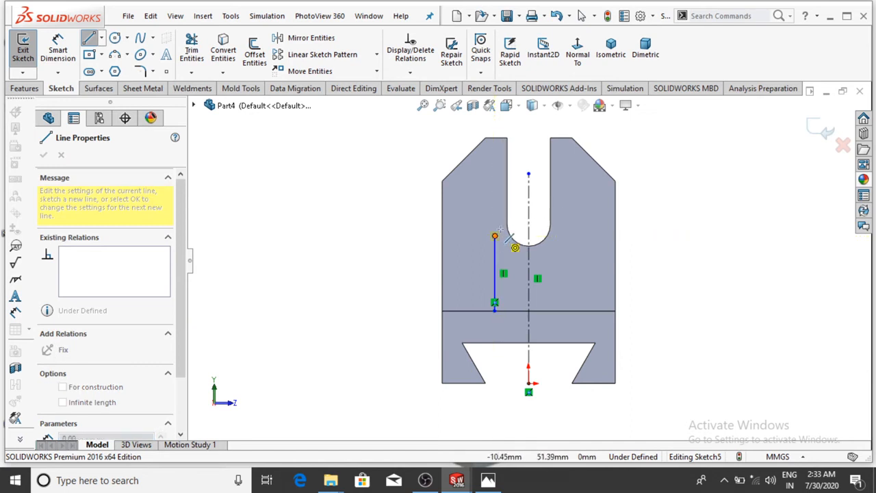
{"action": "key", "text": "Escape"}
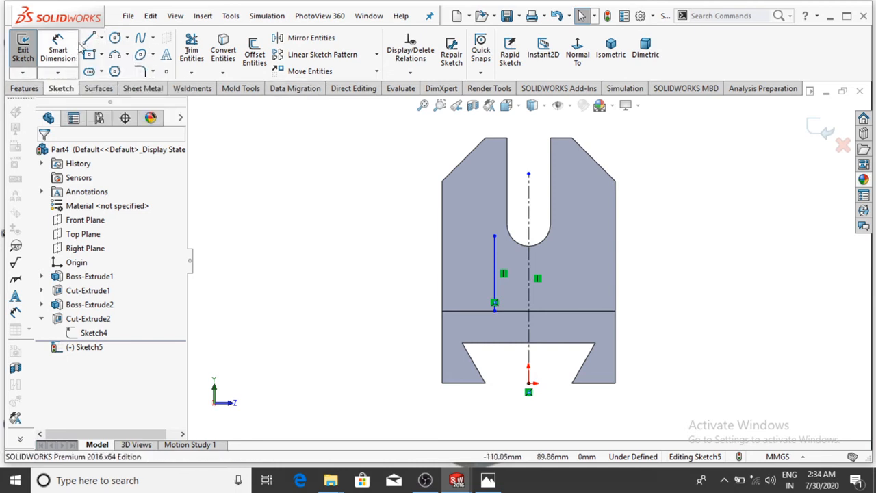
{"action": "scroll", "coordinate": [534, 226], "scroll_direction": "down", "scroll_amount": 1}
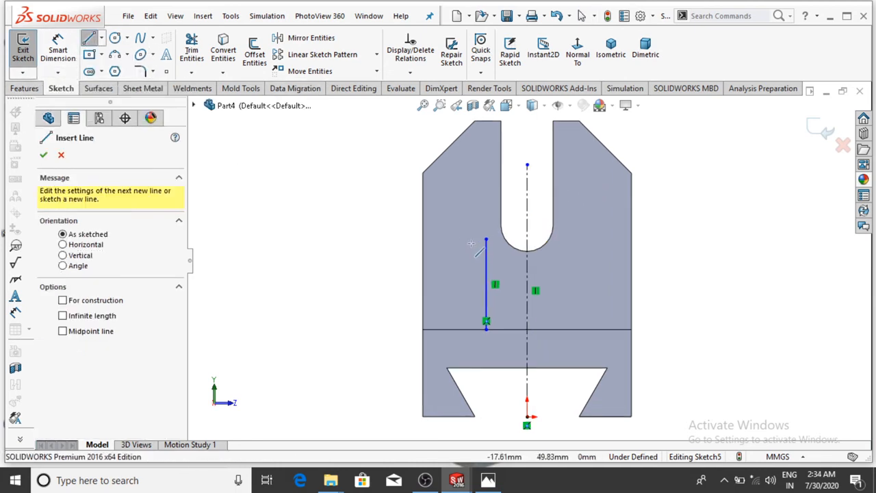
{"action": "left_click", "coordinate": [487, 239]}
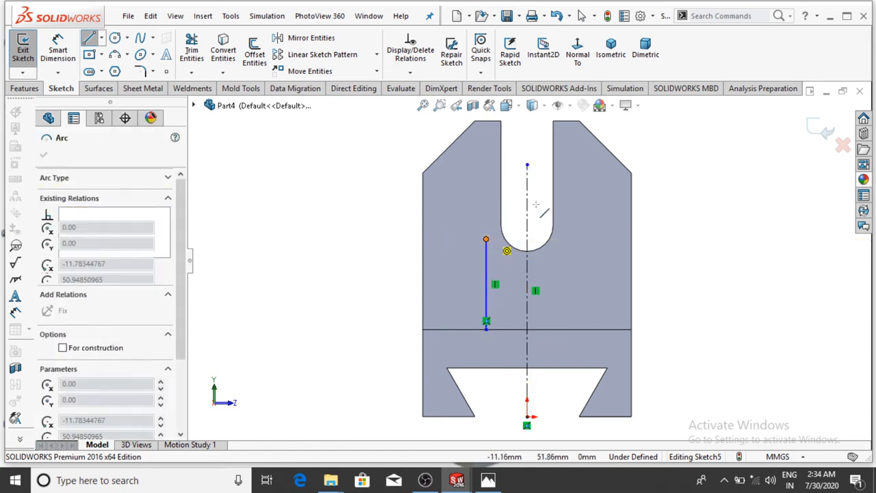
{"action": "left_click", "coordinate": [565, 239]}
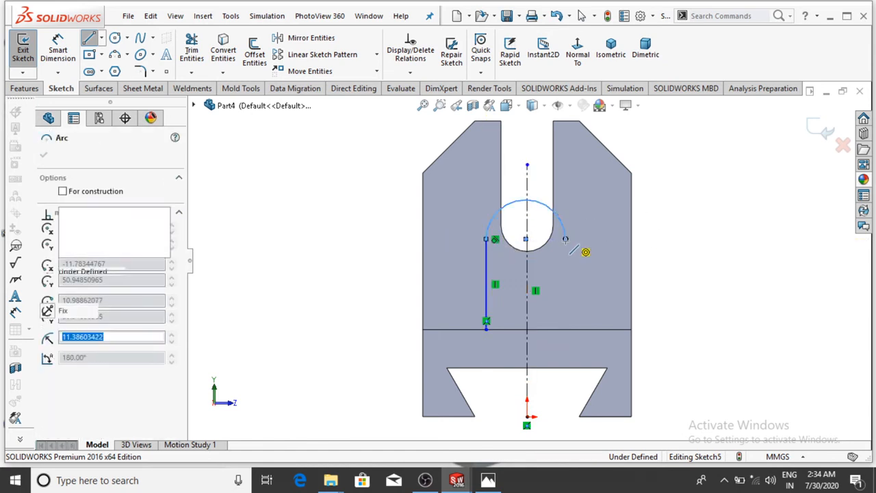
{"action": "left_click", "coordinate": [565, 320]}
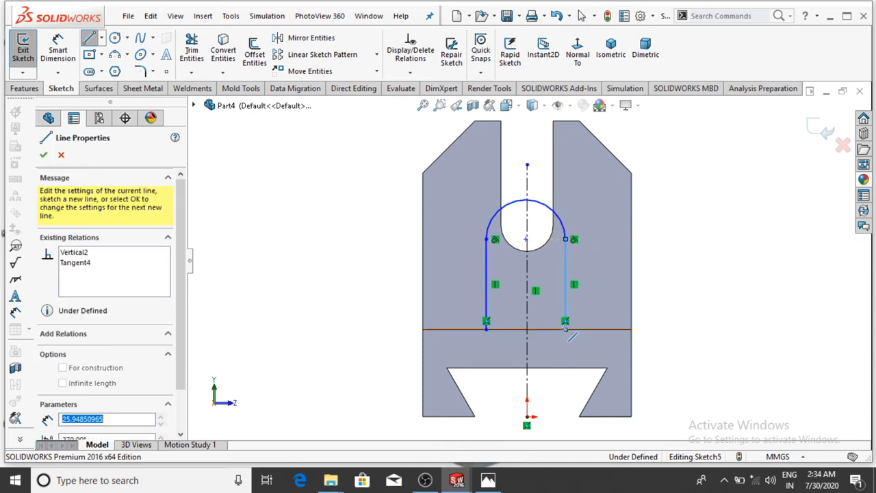
{"action": "left_click", "coordinate": [486, 321]}
{"action": "key", "text": "Escape"}
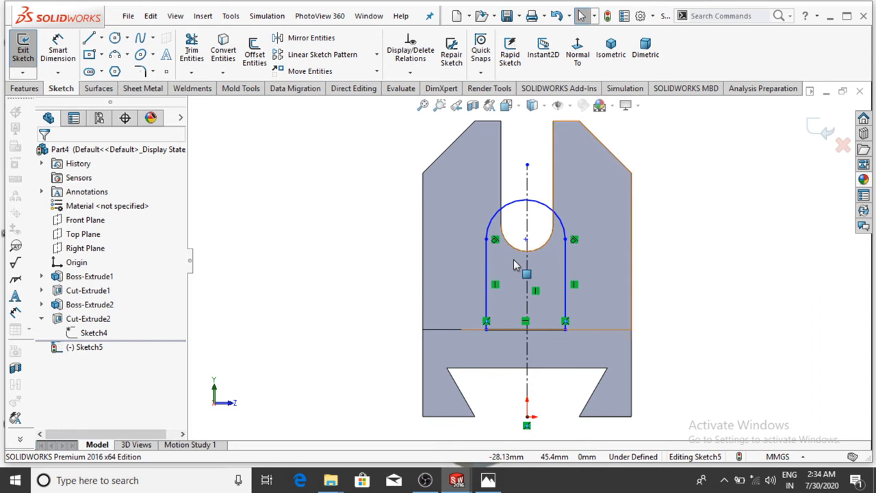
- Make the lug arc's center point coincident with the vertical centerline
{"action": "scroll", "coordinate": [524, 247], "scroll_direction": "down", "scroll_amount": 5}
{"action": "scroll", "coordinate": [578, 218], "scroll_direction": "down", "scroll_amount": 1}
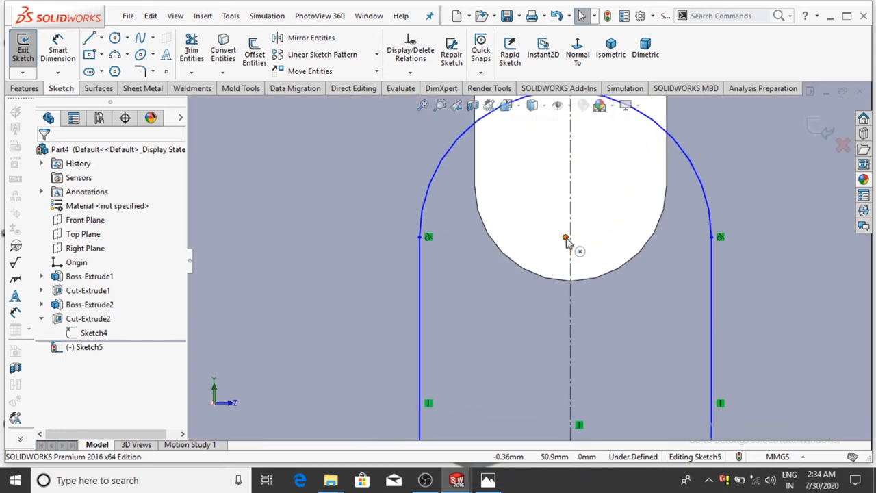
{"action": "left_click", "coordinate": [565, 239]}
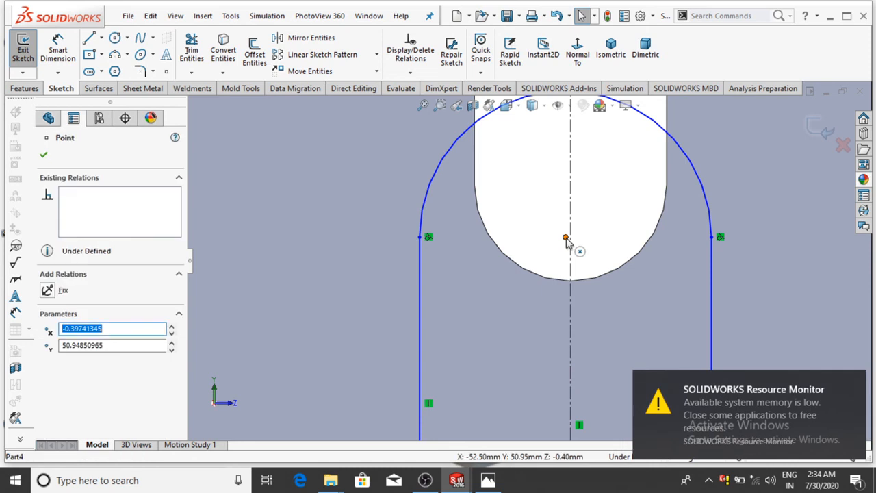
{"action": "left_click", "coordinate": [573, 214], "text": "ctrl"}
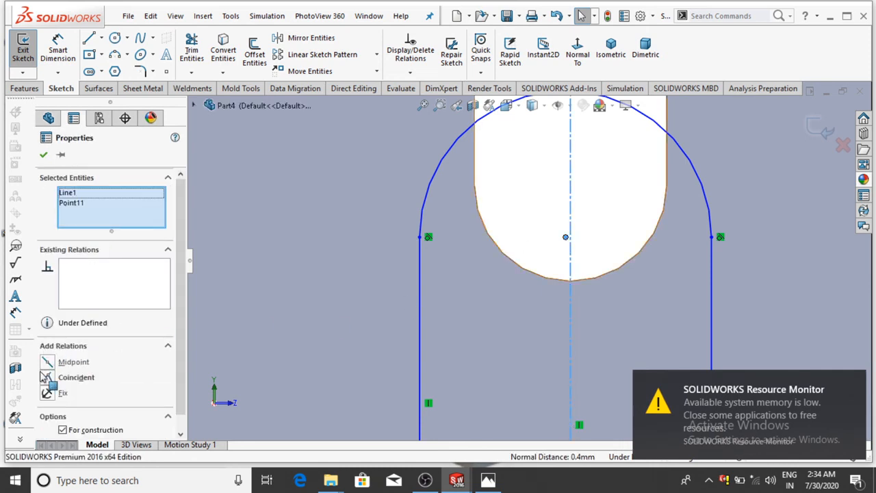
{"action": "left_click", "coordinate": [47, 379]}
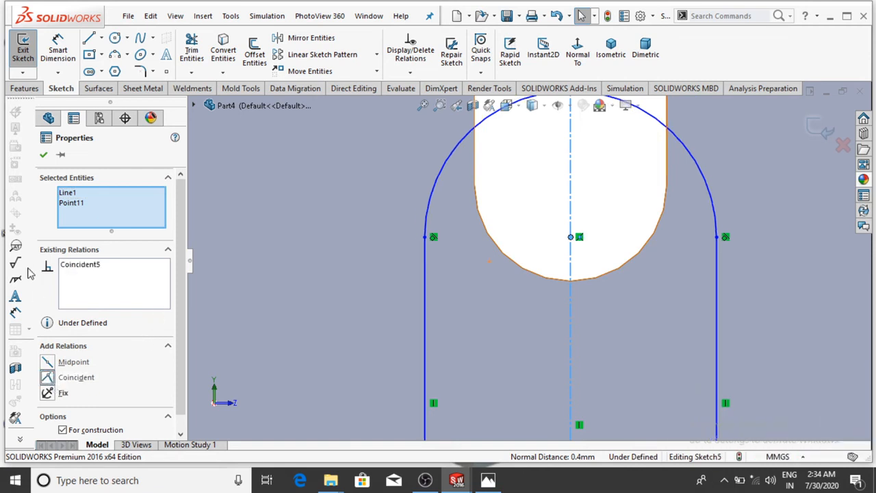
{"action": "left_click", "coordinate": [43, 156]}
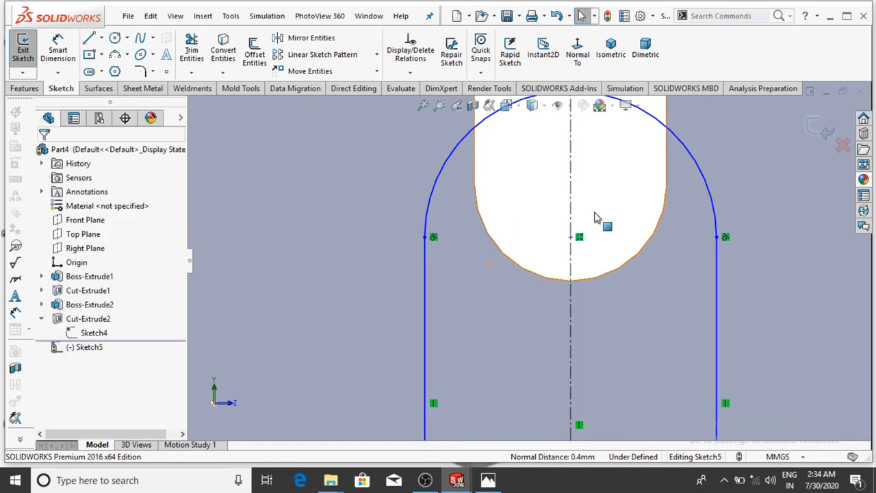
{"action": "key", "text": "f"}
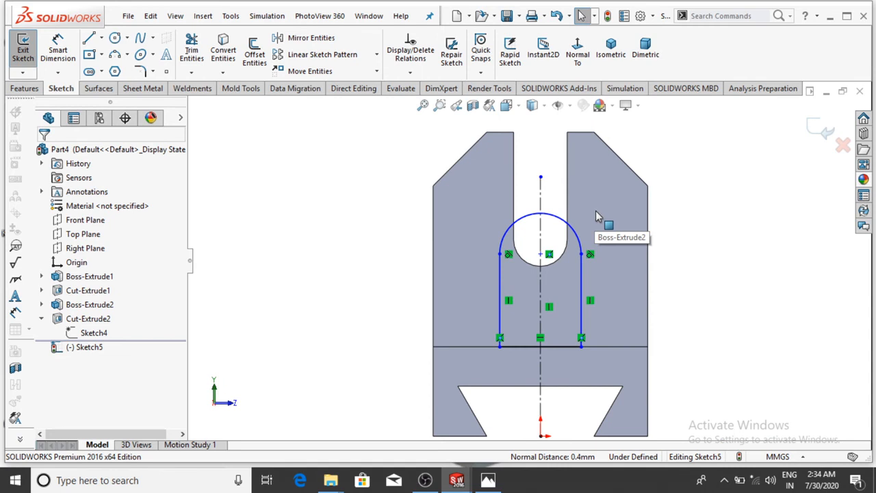
- Check the lug in the reference drawing and dimension its top arc to a 15 mm radius
{"action": "left_click", "coordinate": [491, 481]}
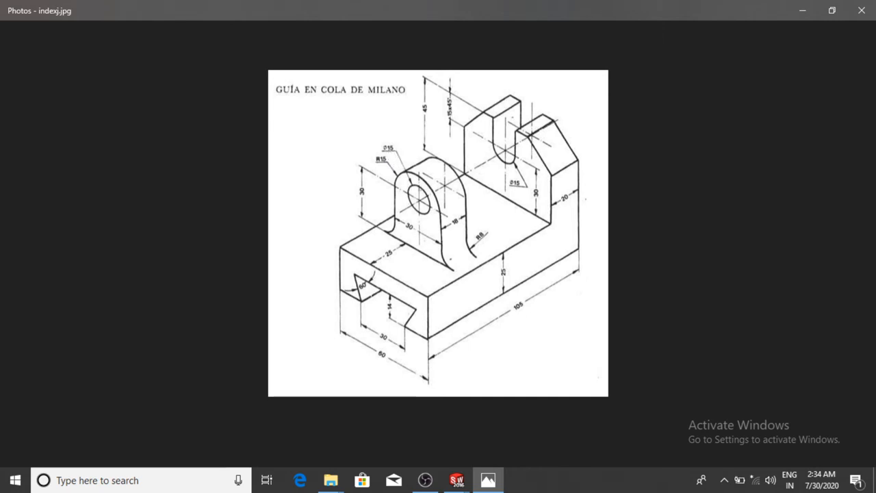
{"action": "left_click", "coordinate": [488, 480]}
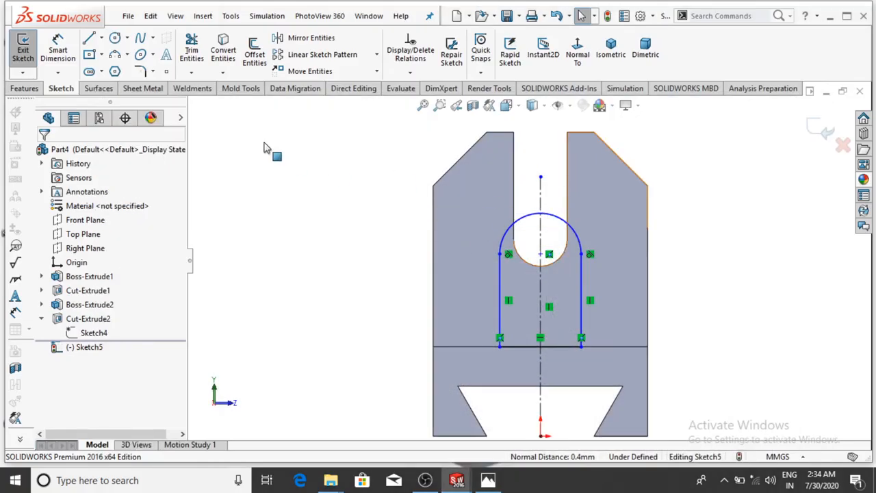
{"action": "left_click", "coordinate": [58, 51]}
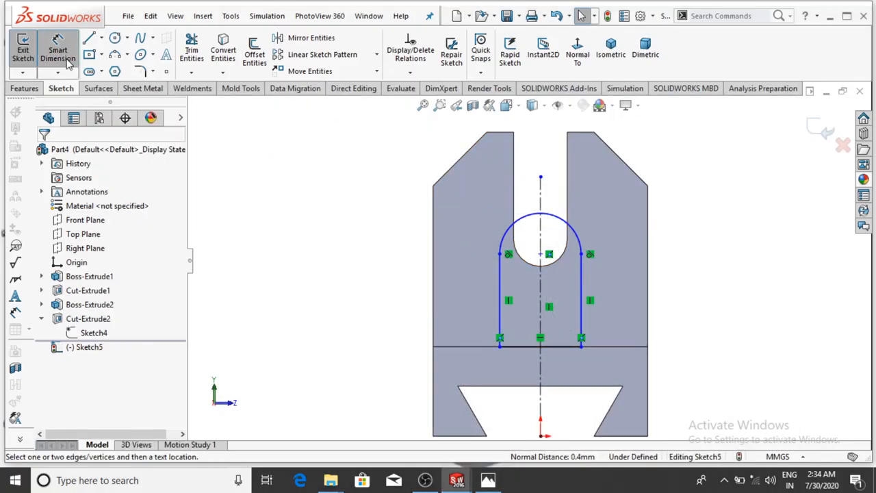
{"action": "left_click", "coordinate": [564, 227]}
{"action": "left_click", "coordinate": [715, 185]}
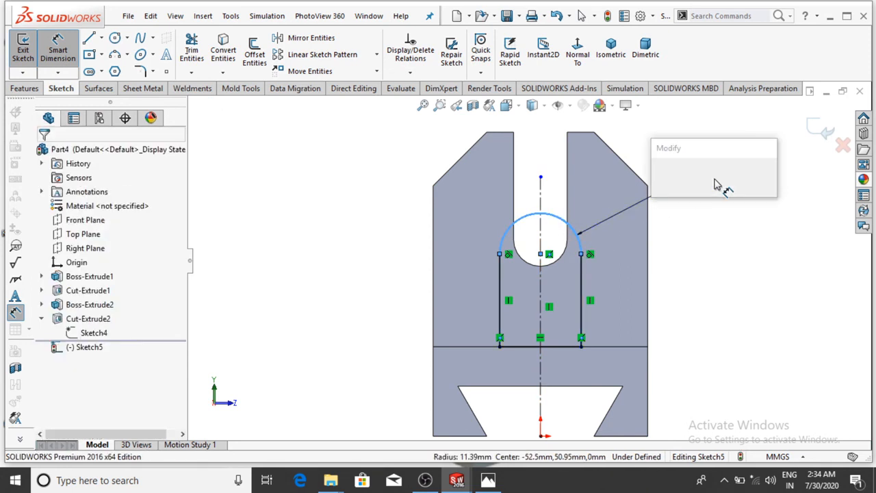
{"action": "type", "text": "15"}
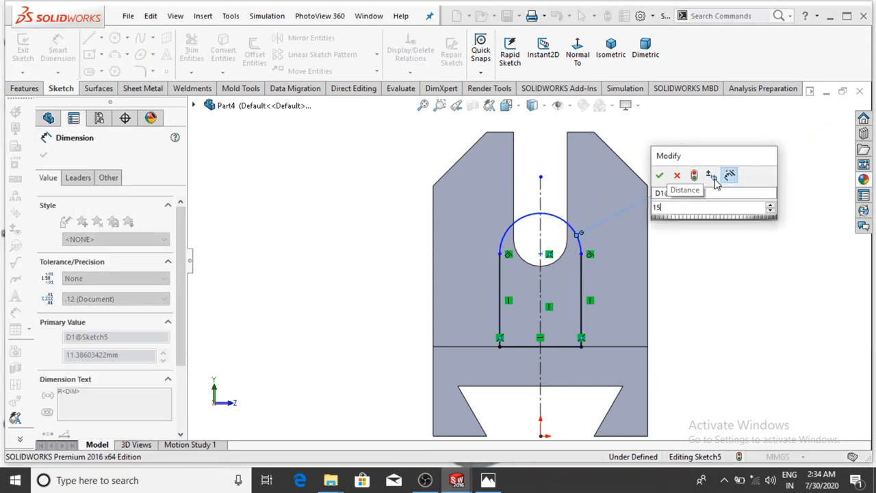
{"action": "key", "text": "Return"}
{"action": "left_click", "coordinate": [703, 258]}
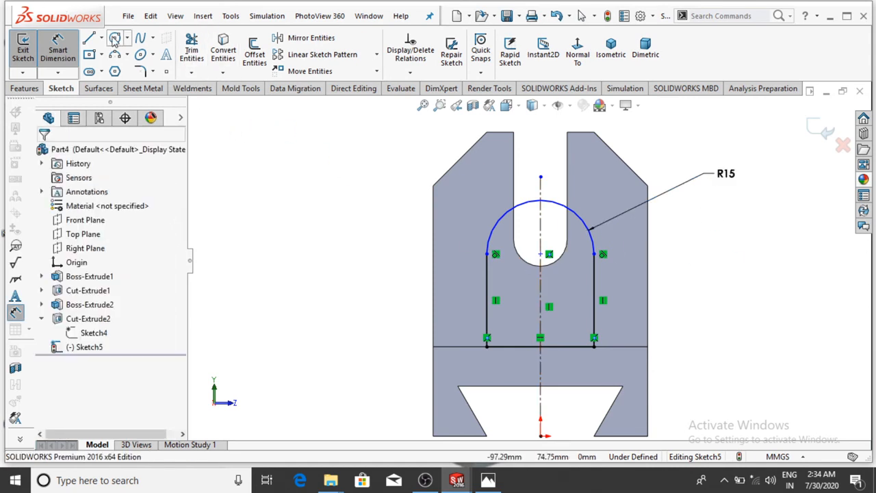
- Sketch a circle about 14.2 mm in diameter, centered on the lug arc's center point
{"action": "left_click", "coordinate": [114, 39]}
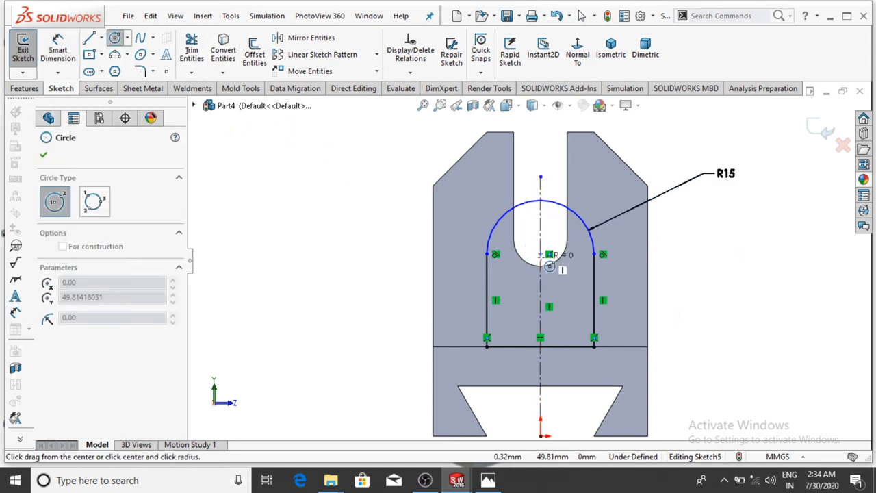
{"action": "key", "text": "Escape"}
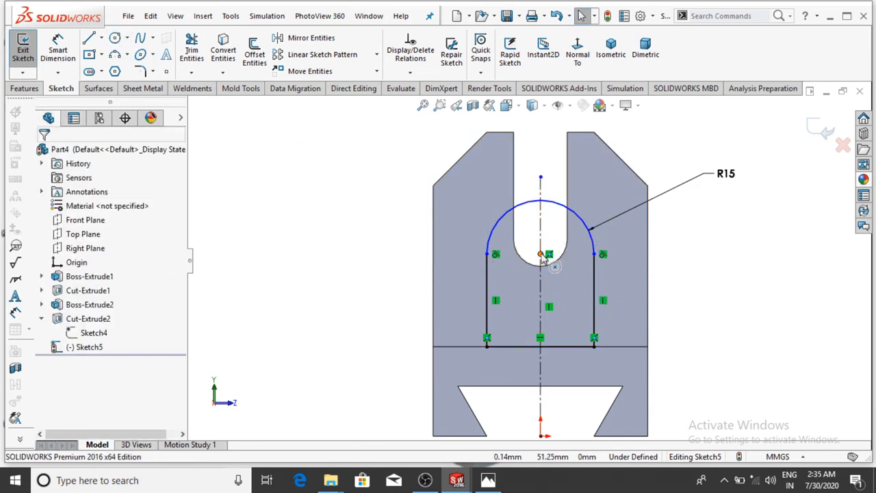
{"action": "left_click", "coordinate": [121, 38]}
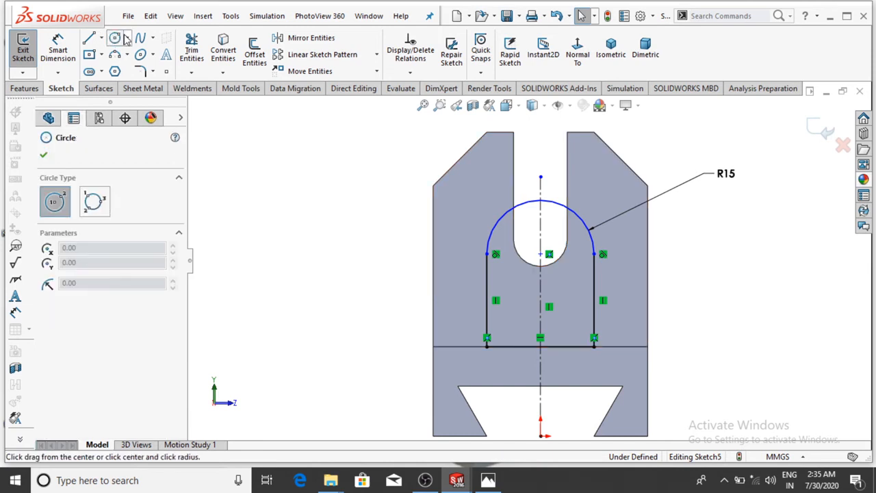
{"action": "left_click", "coordinate": [541, 254]}
{"action": "left_click", "coordinate": [547, 229]}
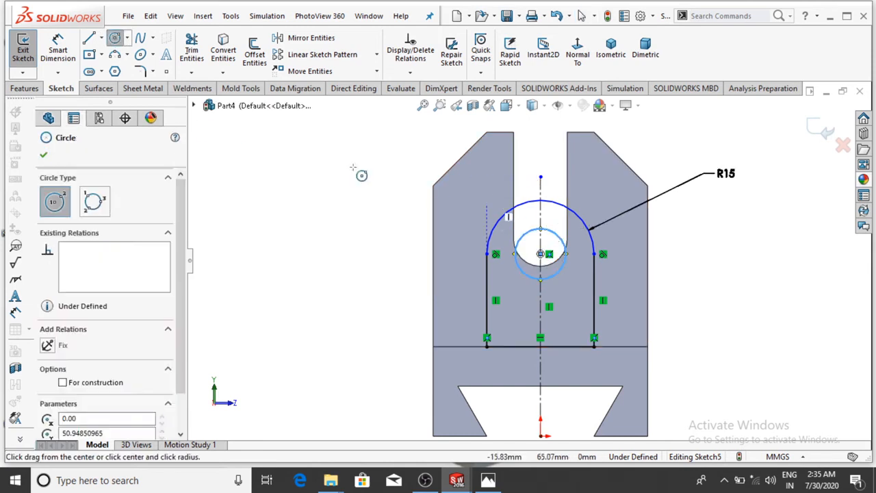
{"action": "key", "text": "Escape"}
- Dimension the lug's hole circle to a diameter of 15 mm
{"action": "left_click", "coordinate": [58, 52]}
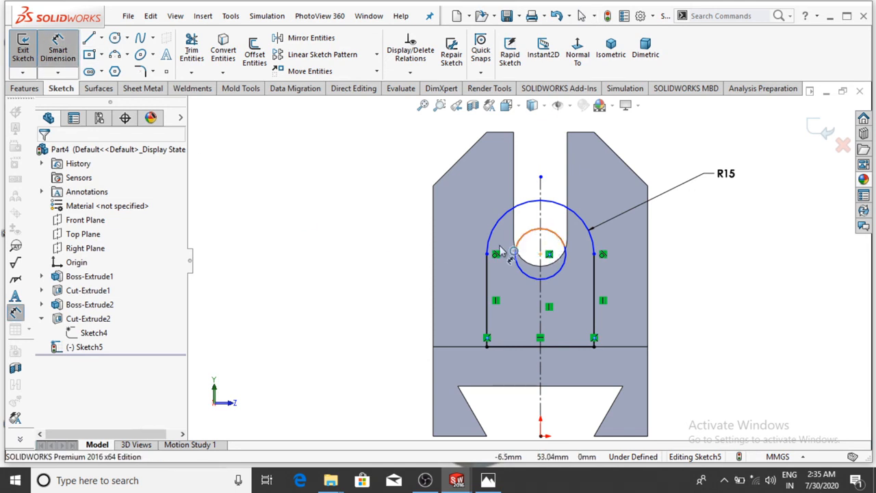
{"action": "left_click", "coordinate": [561, 273]}
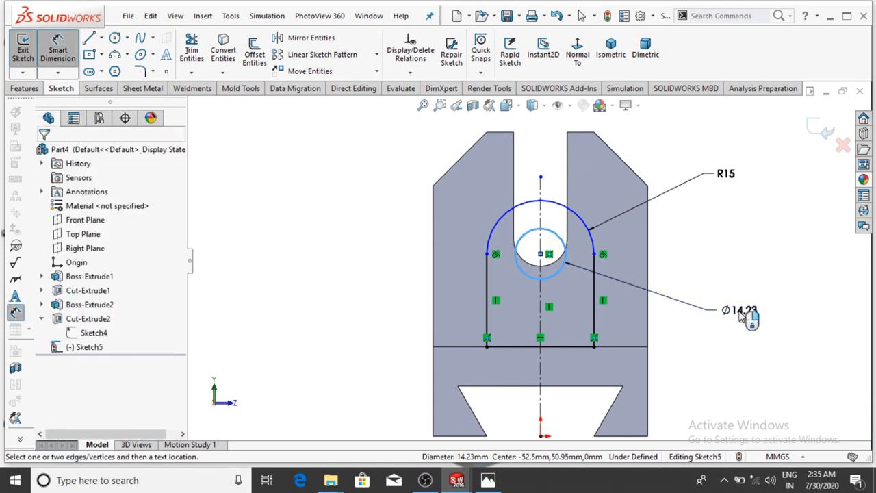
{"action": "left_click", "coordinate": [746, 317]}
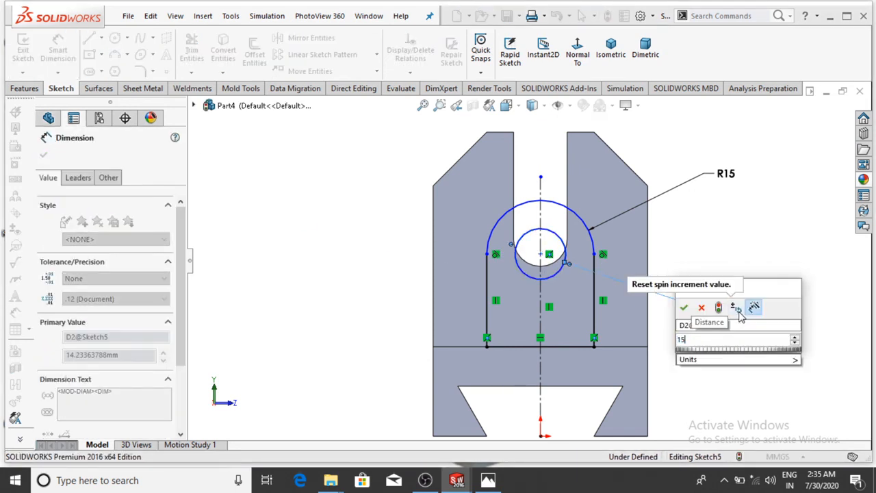
{"action": "key", "text": "Return"}
{"action": "left_click", "coordinate": [787, 293]}
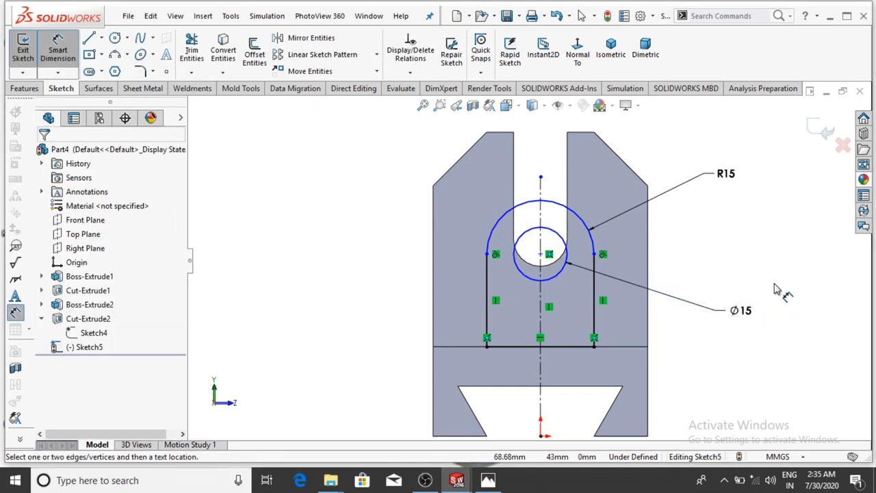
{"action": "left_click", "coordinate": [90, 38]}
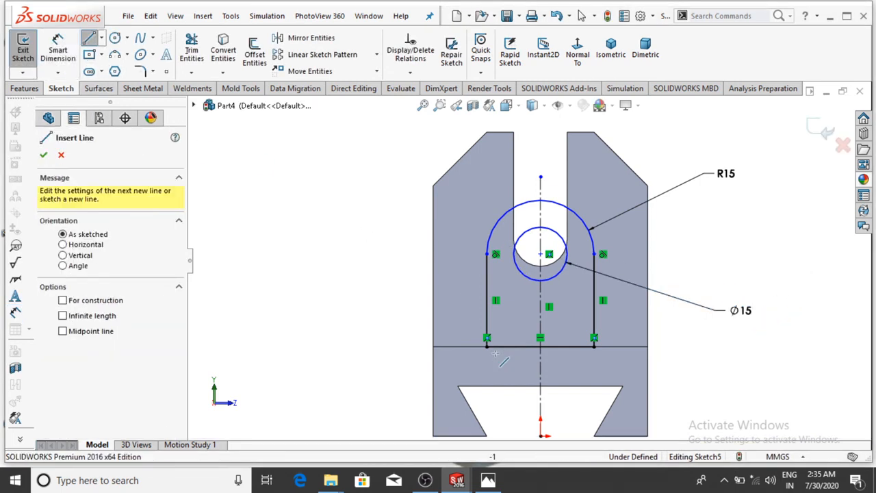
{"action": "mouse_move", "coordinate": [488, 349]}
{"action": "middle_mouse_down"}
{"action": "mouse_move", "coordinate": [366, 303]}
{"action": "mouse_move", "coordinate": [356, 322]}
{"action": "mouse_move", "coordinate": [373, 305]}
{"action": "mouse_move", "coordinate": [363, 304]}
{"action": "middle_mouse_up"}
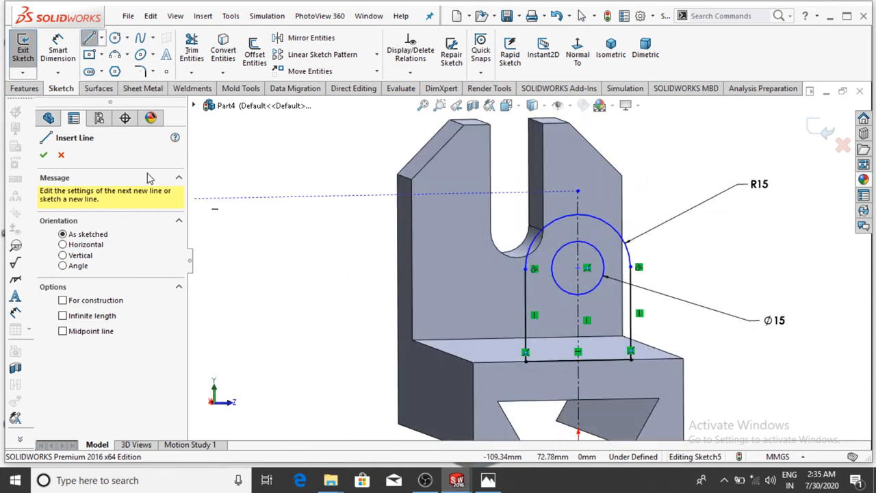
{"action": "left_click", "coordinate": [61, 156]}
{"action": "key", "text": "ctrl+shift+z"}
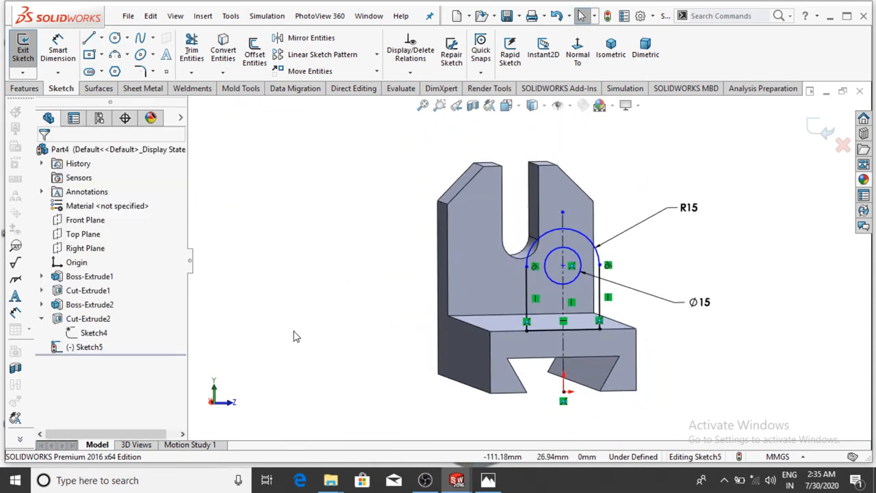
- Check the lug in the reference drawing and dimension the straight side line of its profile to 30 mm
{"action": "left_click", "coordinate": [487, 480]}
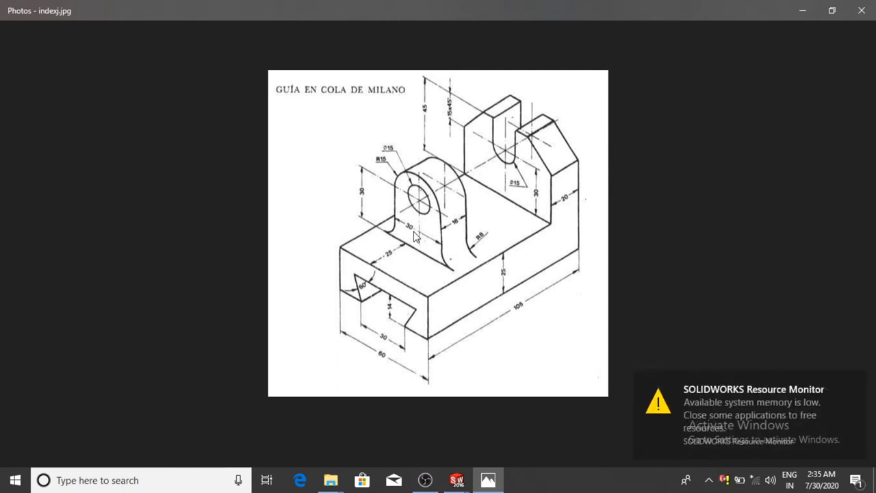
{"action": "left_click", "coordinate": [488, 472]}
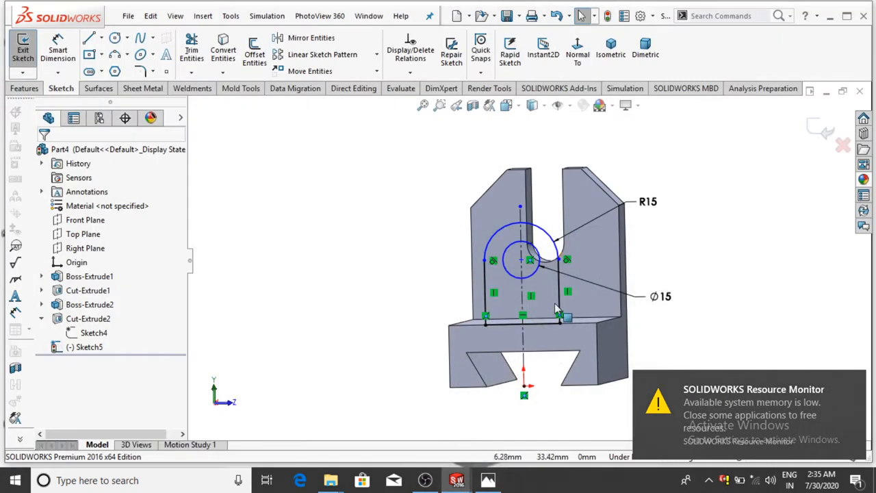
{"action": "left_click", "coordinate": [576, 54]}
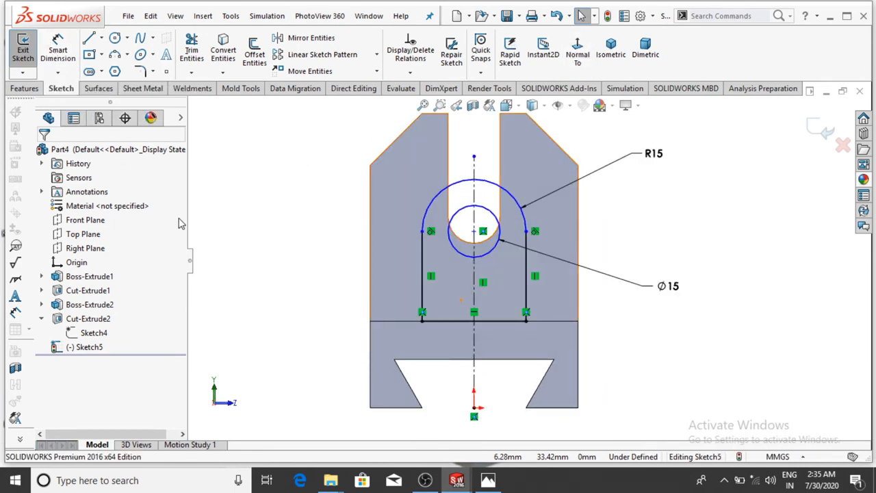
{"action": "left_click", "coordinate": [58, 49]}
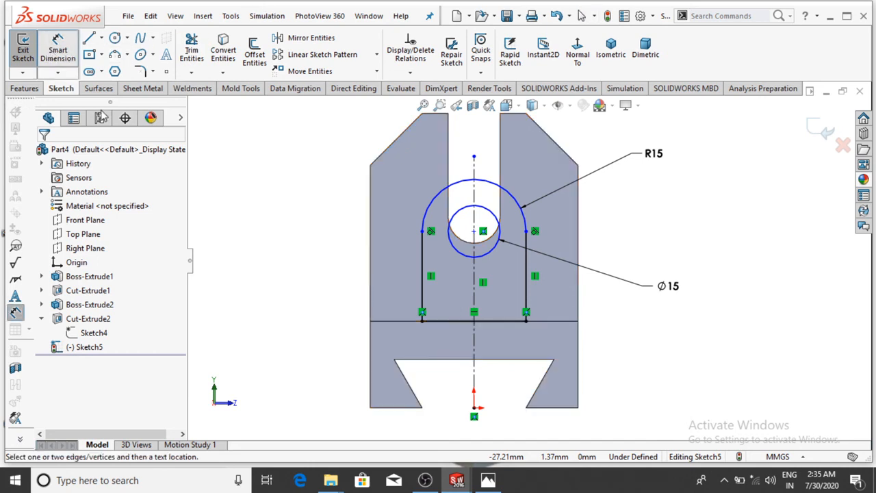
{"action": "left_click", "coordinate": [424, 257]}
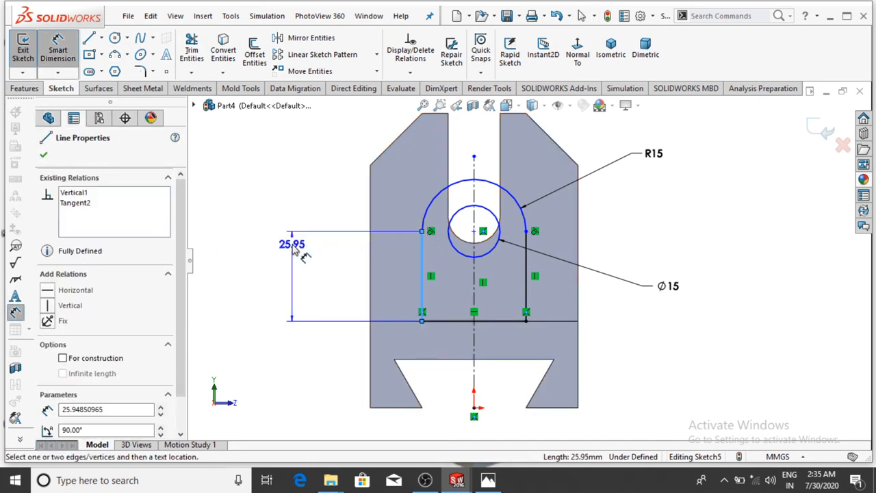
{"action": "left_click", "coordinate": [284, 268]}
{"action": "type", "text": "30"}
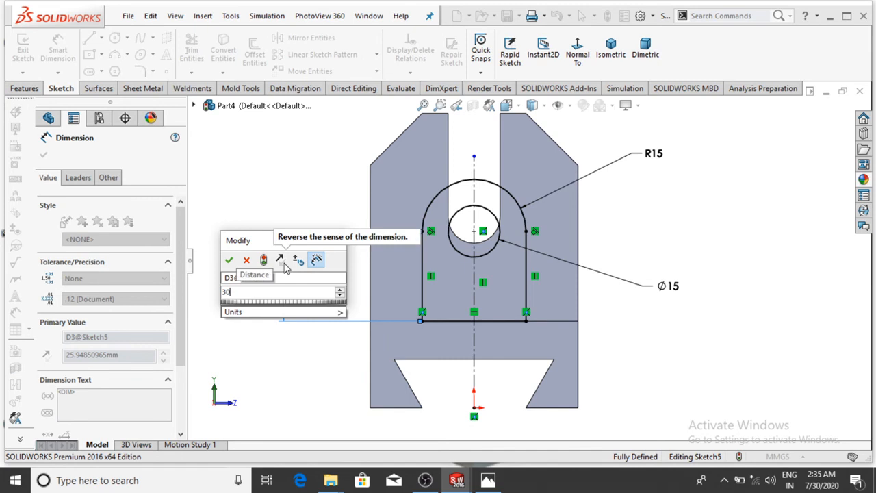
{"action": "key", "text": "Return"}
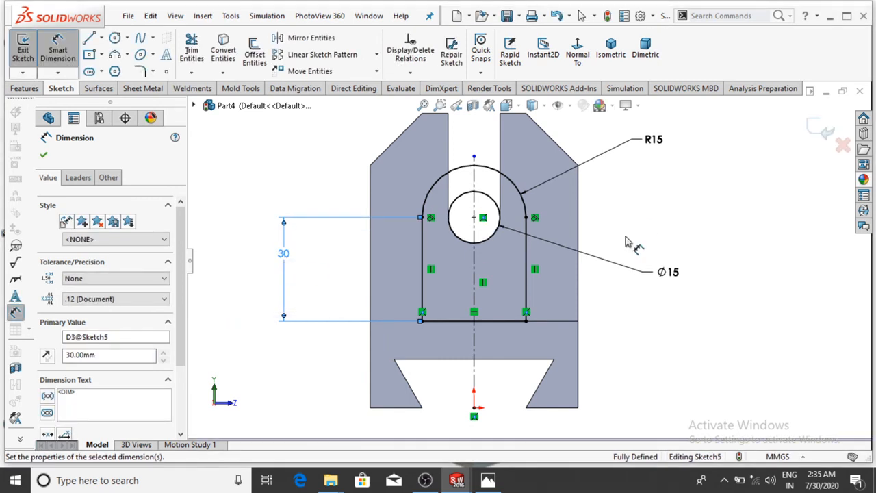
{"action": "left_click", "coordinate": [661, 227]}
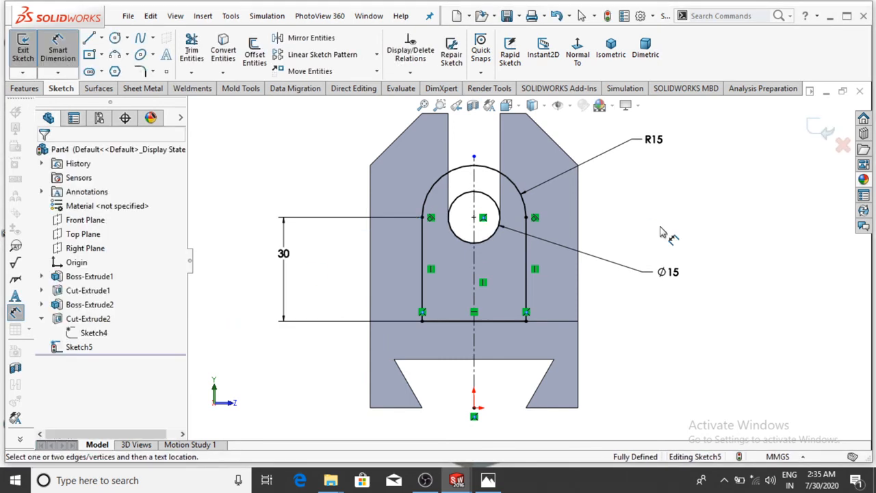
{"action": "left_click", "coordinate": [525, 265]}
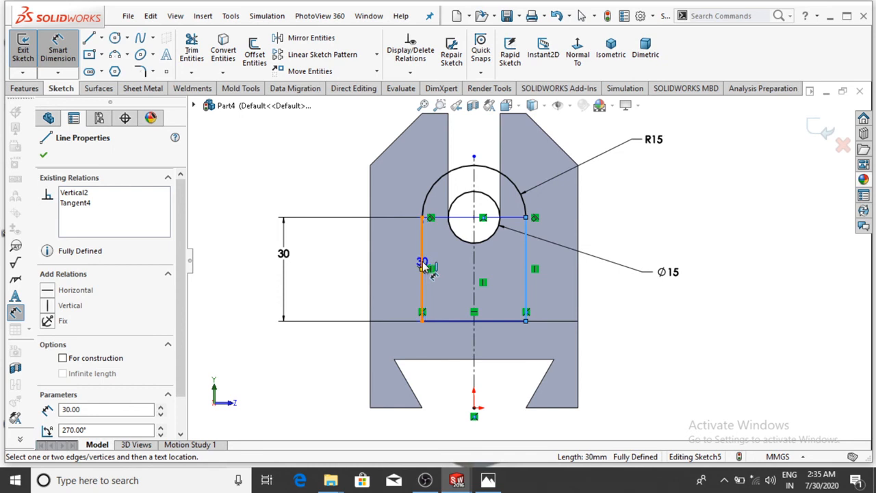
{"action": "left_click", "coordinate": [424, 263]}
{"action": "key", "text": "Escape"}
{"action": "left_click", "coordinate": [526, 271]}
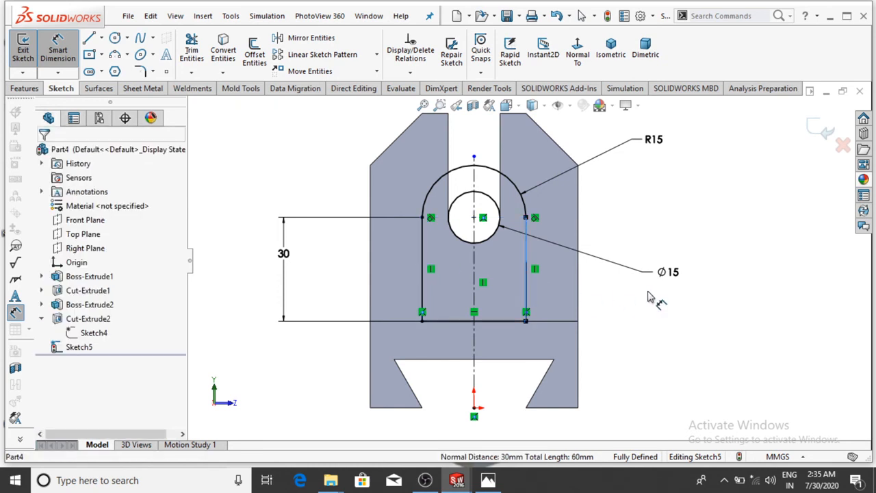
{"action": "scroll", "coordinate": [668, 298], "scroll_direction": "up", "scroll_amount": 2}
{"action": "key", "text": "Escape"}
- Set up a blind boss extrusion of the lug sketch 18 mm deep, reversed to run over the base toward the slotted upright
{"action": "scroll", "coordinate": [678, 312], "scroll_direction": "up", "scroll_amount": 2}
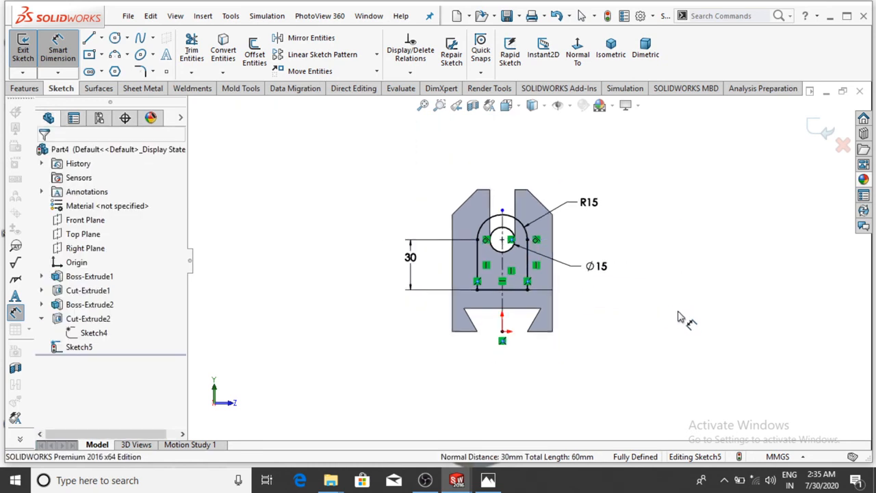
{"action": "middle_click_drag", "start_coordinate": [650, 293], "coordinate": [686, 324]}
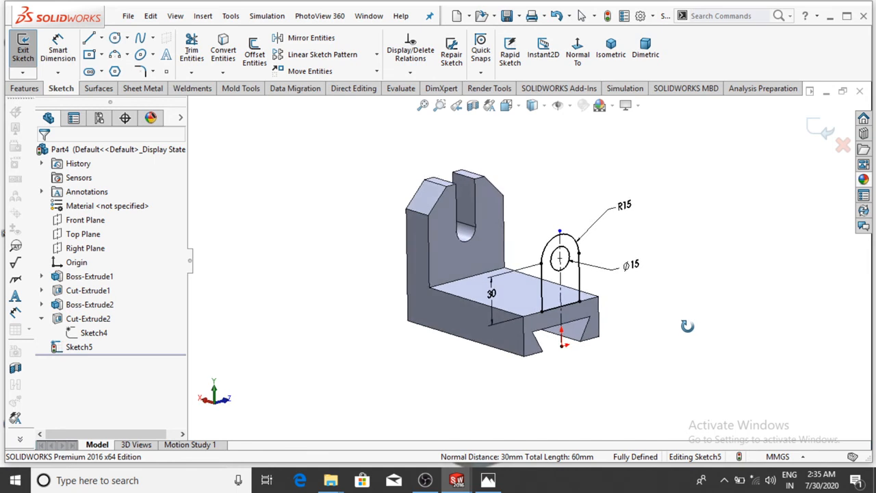
{"action": "left_click", "coordinate": [28, 89]}
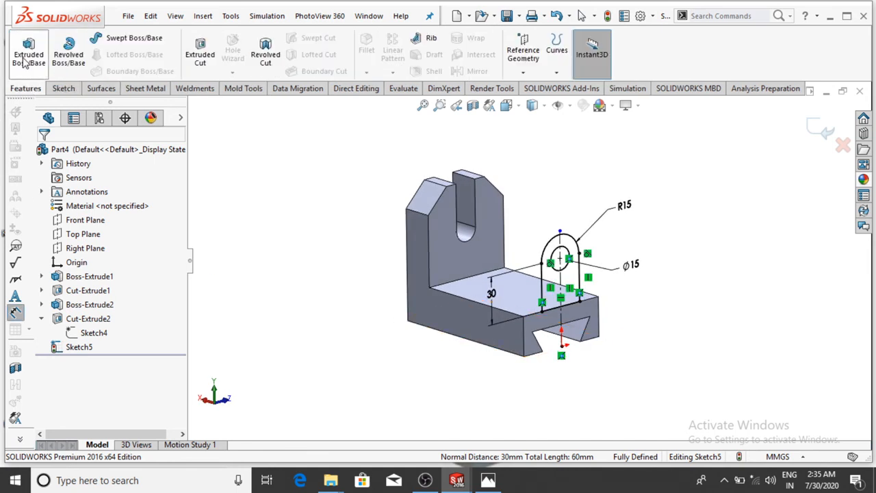
{"action": "left_click", "coordinate": [26, 59]}
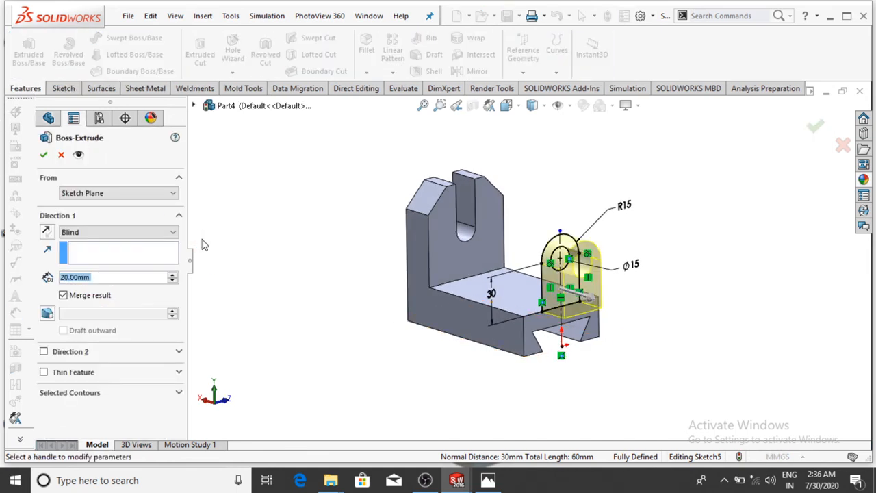
{"action": "type", "text": "18"}
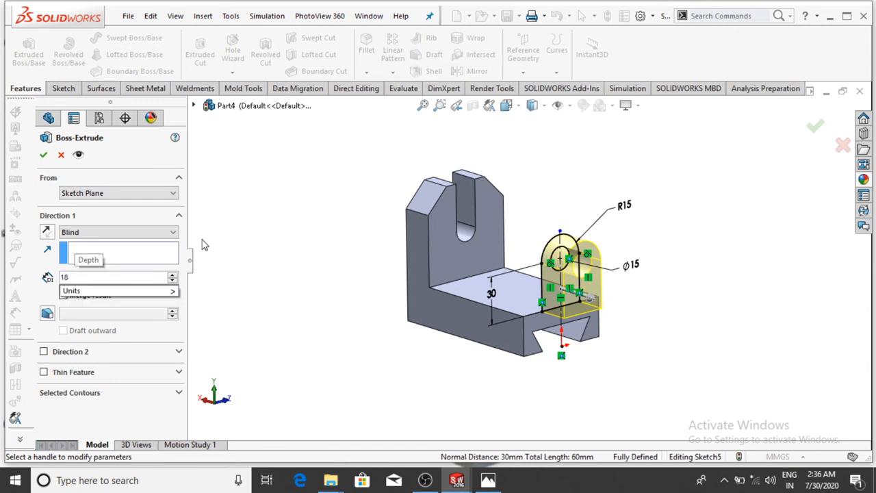
{"action": "key", "text": "Return"}
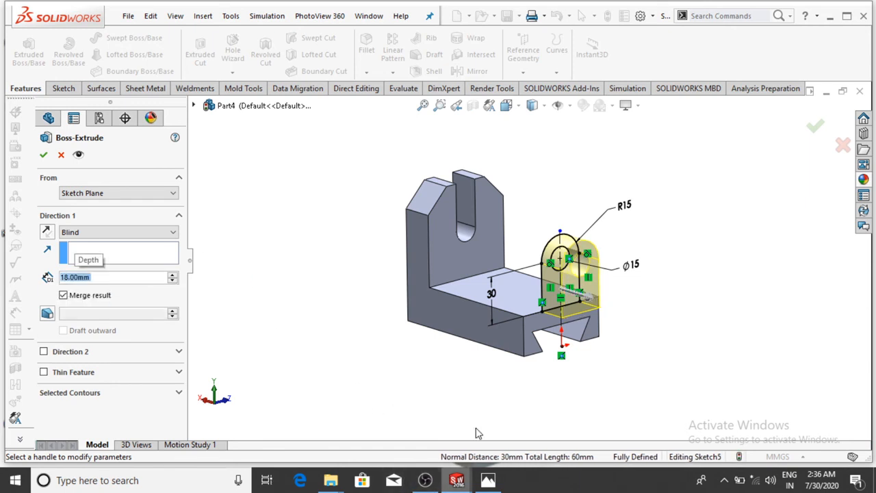
{"action": "left_click", "coordinate": [46, 232]}
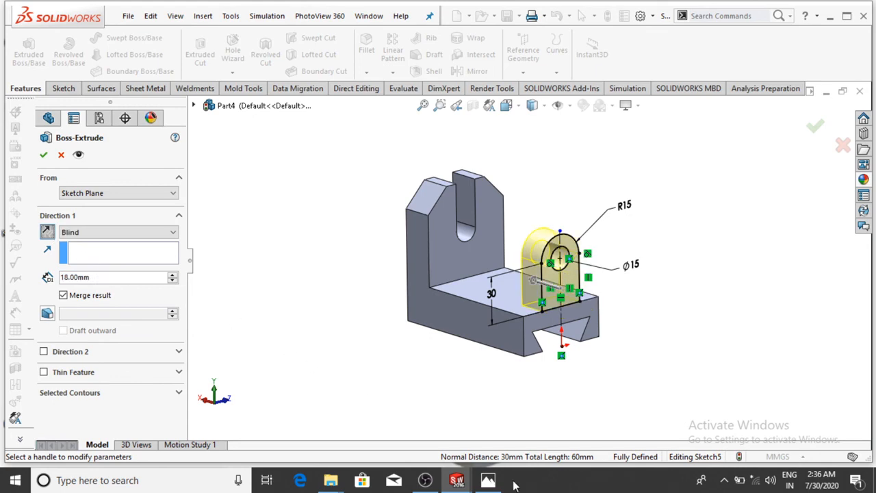
- Check the lug's position in the reference drawing, start the extrusion at a 25 mm offset toward the slotted upright, and finish it
{"action": "left_click", "coordinate": [488, 479]}
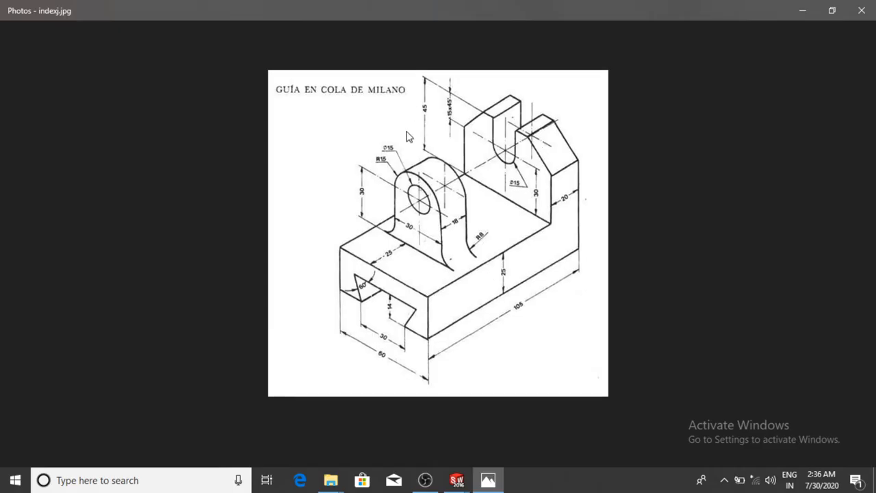
{"action": "scroll", "coordinate": [469, 214], "scroll_direction": "down", "scroll_amount": 1}
{"action": "scroll", "coordinate": [469, 213], "scroll_direction": "up", "scroll_amount": 1}
{"action": "left_click", "coordinate": [488, 480]}
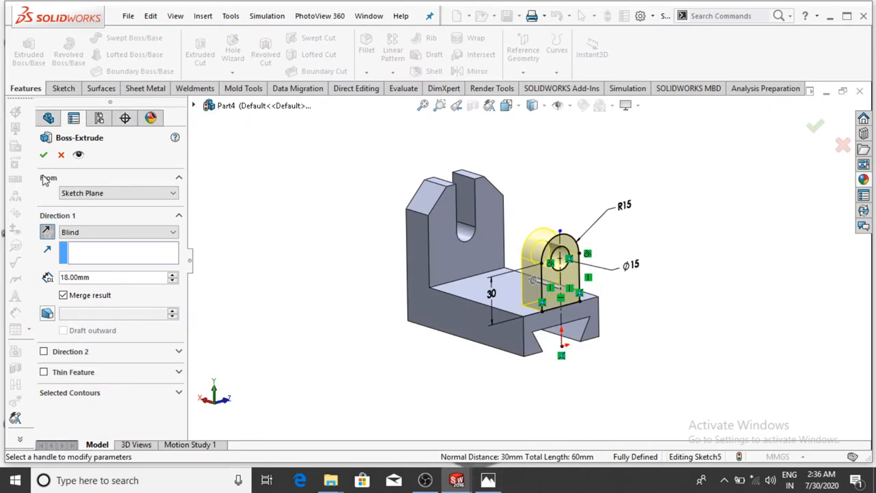
{"action": "left_click", "coordinate": [79, 194]}
{"action": "left_click", "coordinate": [75, 230]}
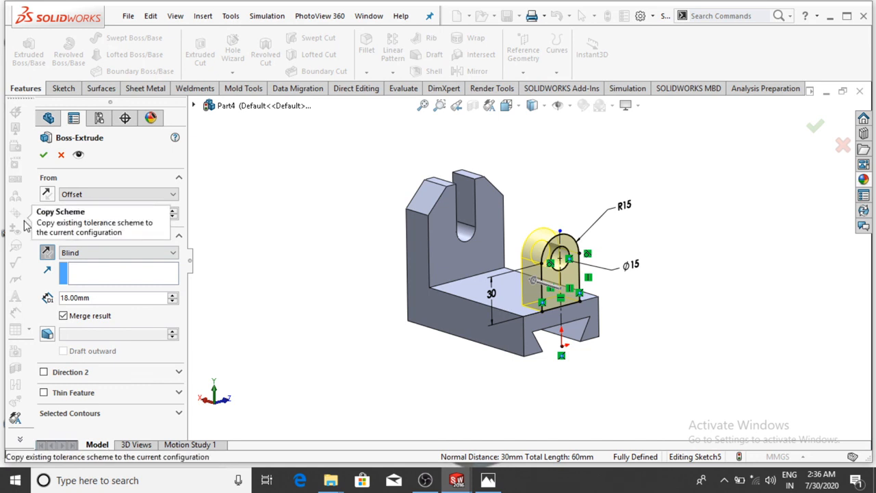
{"action": "type", "text": "25"}
{"action": "key", "text": "Return"}
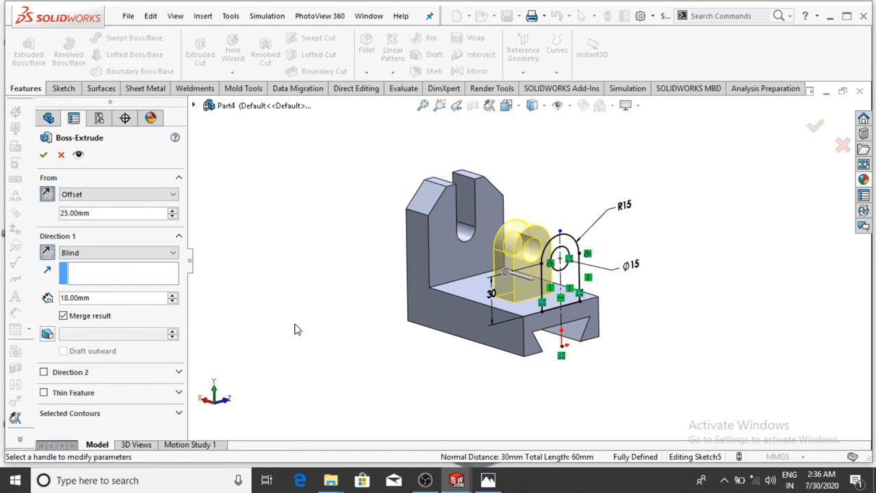
{"action": "middle_click_drag", "start_coordinate": [307, 349], "coordinate": [295, 368]}
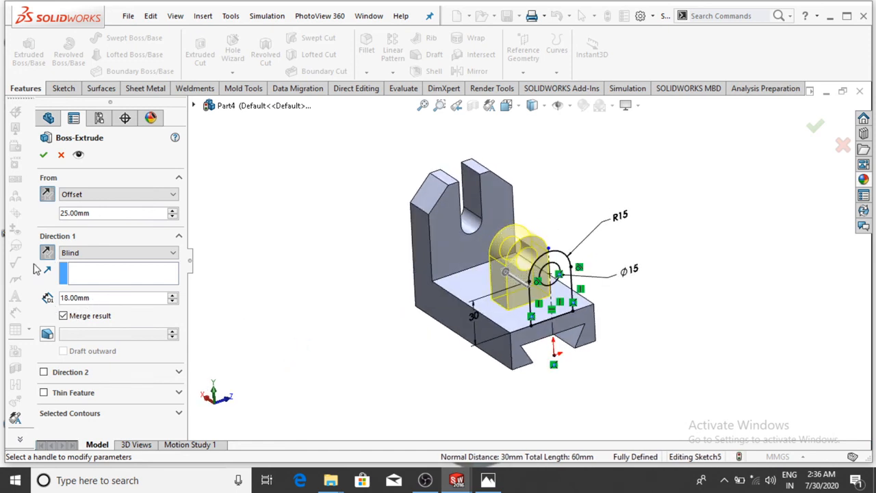
{"action": "left_click", "coordinate": [45, 154]}
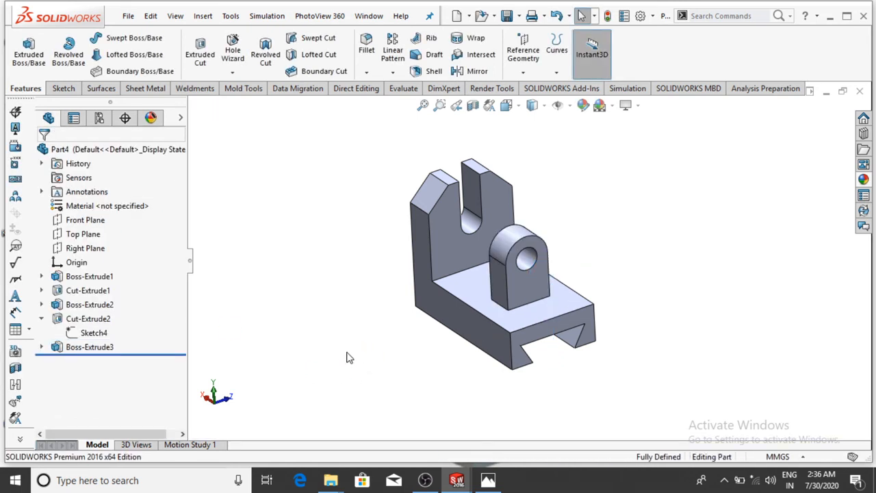
- Check the fillet radius in the reference drawing and fillet the lug's two side edges along the base with an 8 mm radius
{"action": "scroll", "coordinate": [573, 223], "scroll_direction": "down", "scroll_amount": 5}
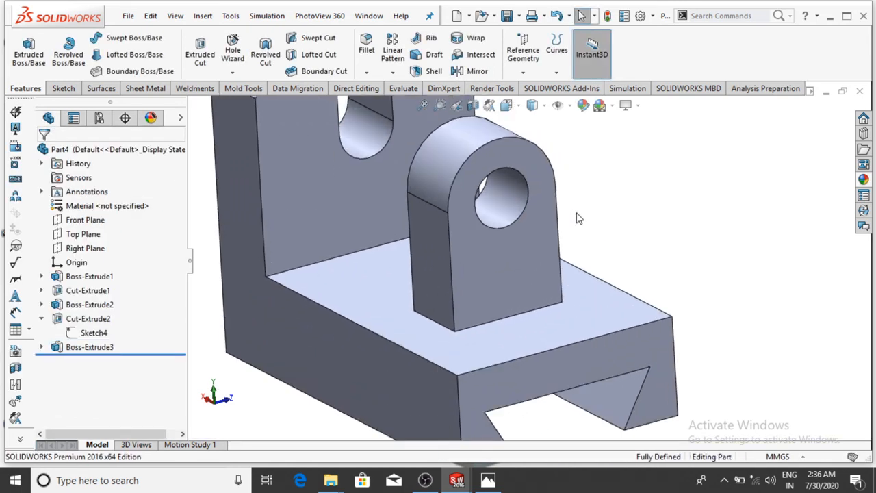
{"action": "middle_click_drag", "start_coordinate": [631, 221], "coordinate": [621, 240]}
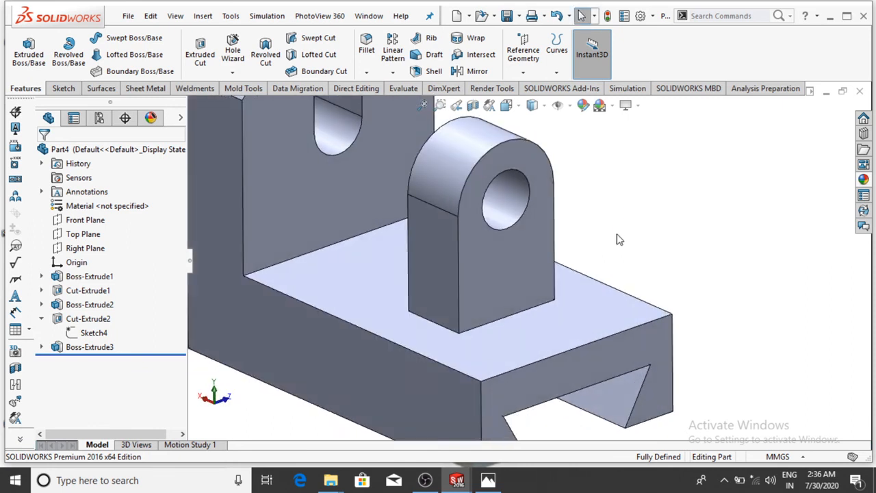
{"action": "left_click", "coordinate": [488, 481]}
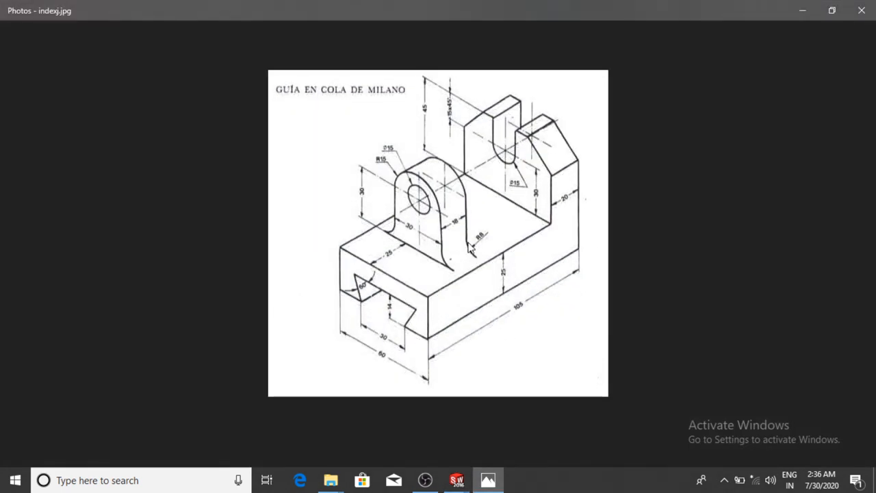
{"action": "left_click", "coordinate": [489, 481]}
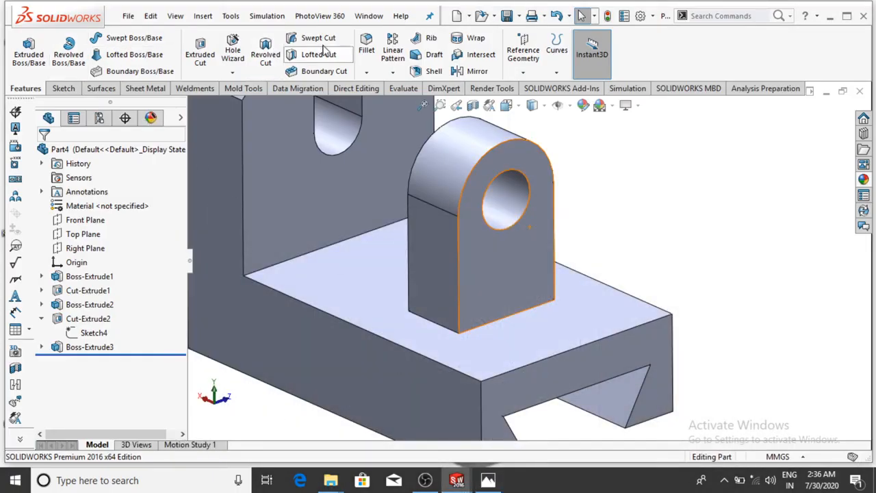
{"action": "left_click", "coordinate": [366, 49]}
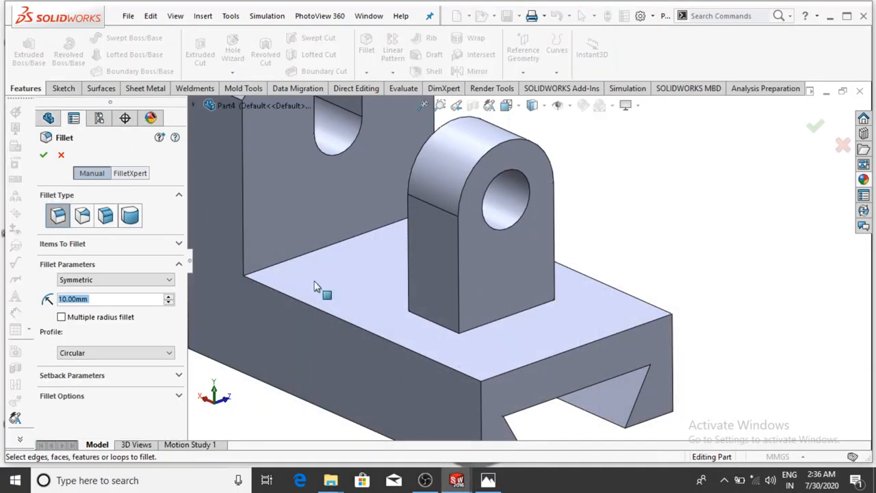
{"action": "type", "text": "8"}
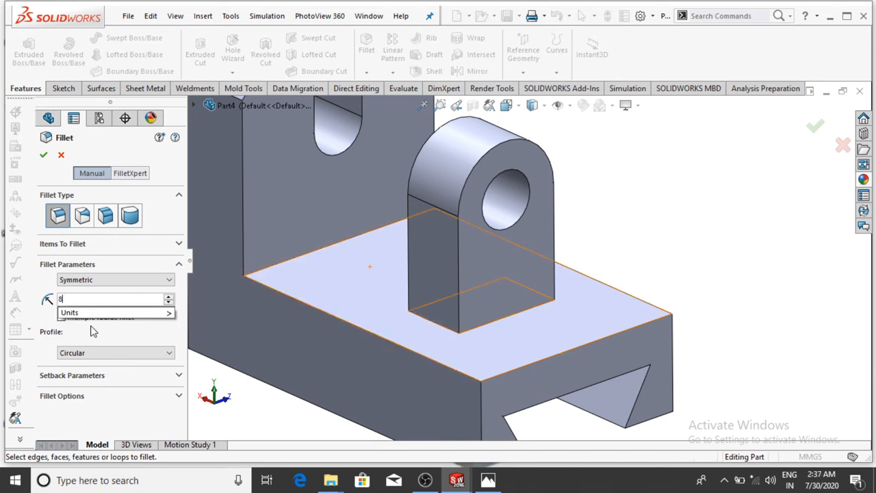
{"action": "key", "text": "Return"}
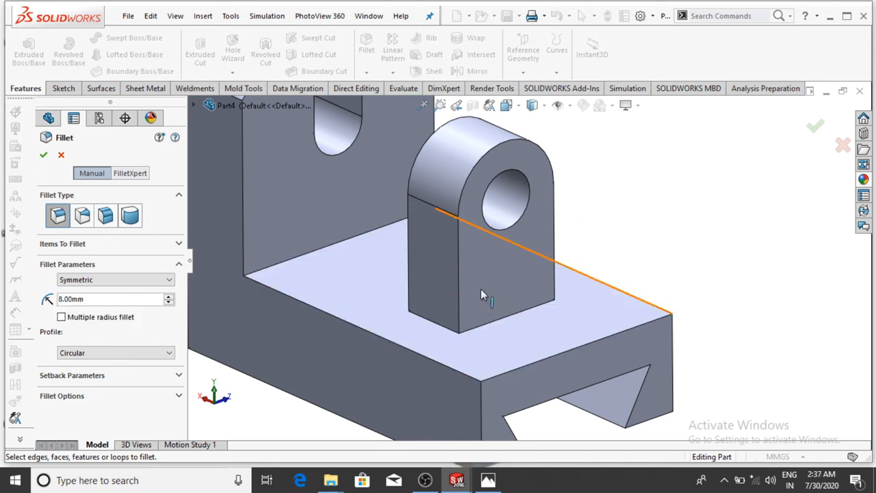
{"action": "left_click", "coordinate": [439, 324]}
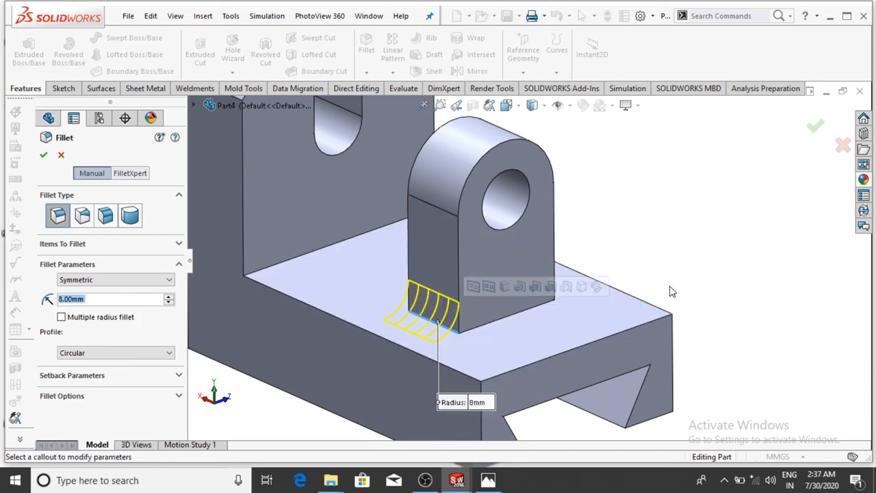
{"action": "middle_click_drag", "start_coordinate": [688, 286], "coordinate": [661, 259]}
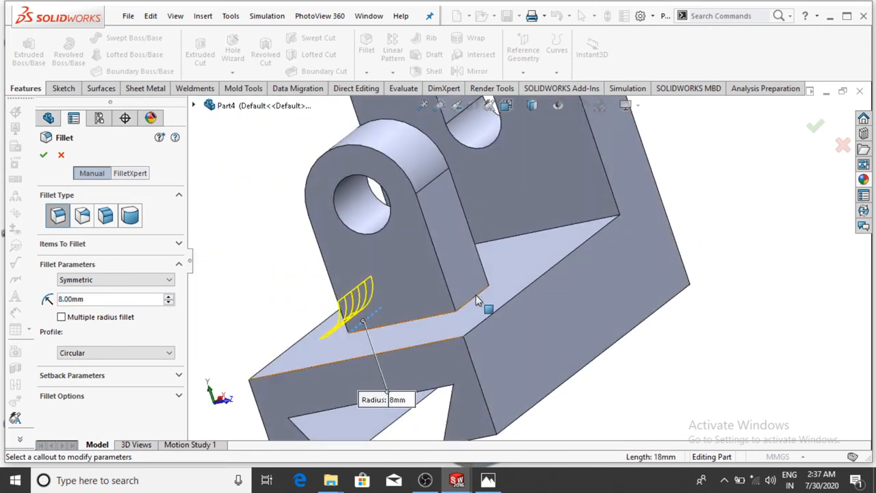
{"action": "left_click", "coordinate": [475, 295]}
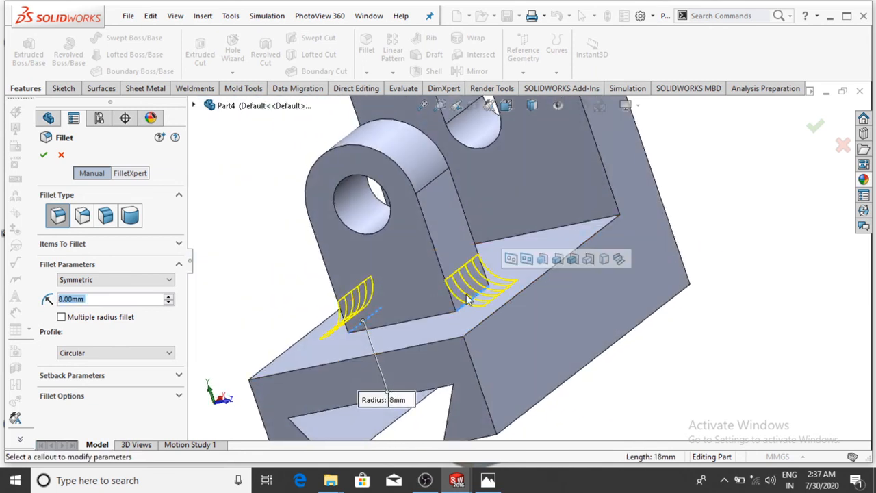
{"action": "left_click", "coordinate": [45, 157]}
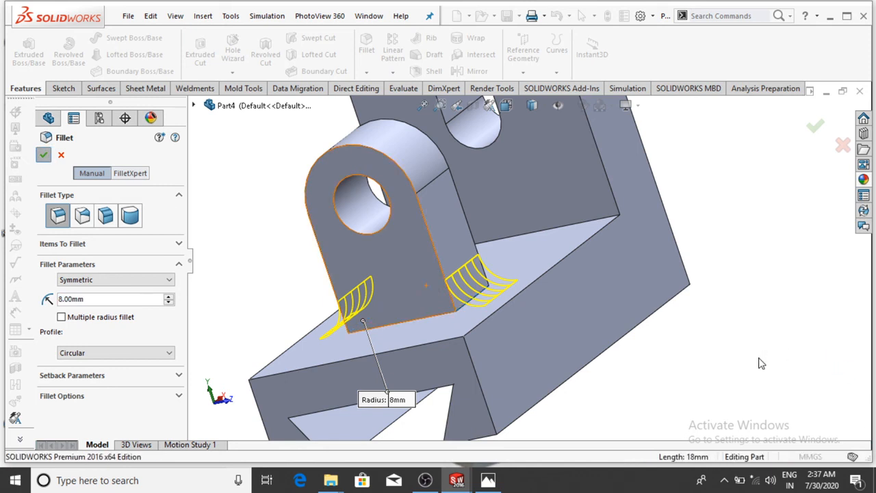
- Apply the brushed zinc metal appearance to the whole part
{"action": "middle_click_drag", "start_coordinate": [745, 354], "coordinate": [706, 254]}
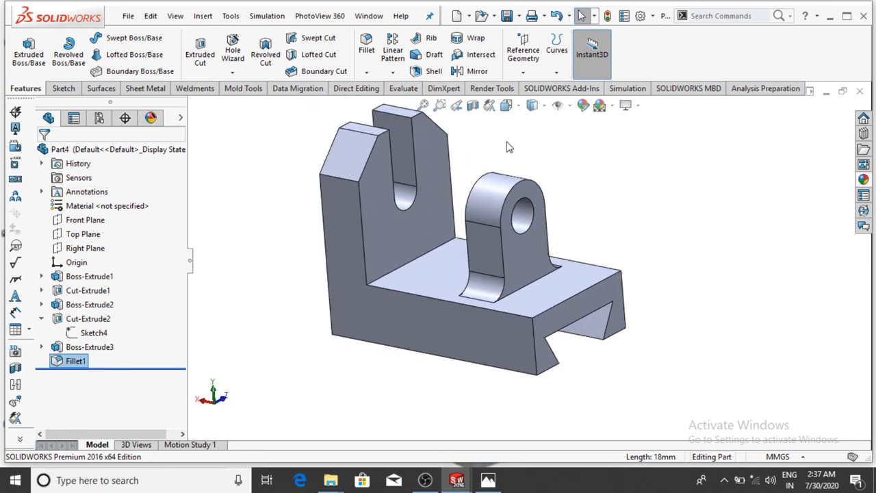
{"action": "scroll", "coordinate": [477, 150], "scroll_direction": "down", "scroll_amount": 3}
{"action": "scroll", "coordinate": [519, 180], "scroll_direction": "up", "scroll_amount": 2}
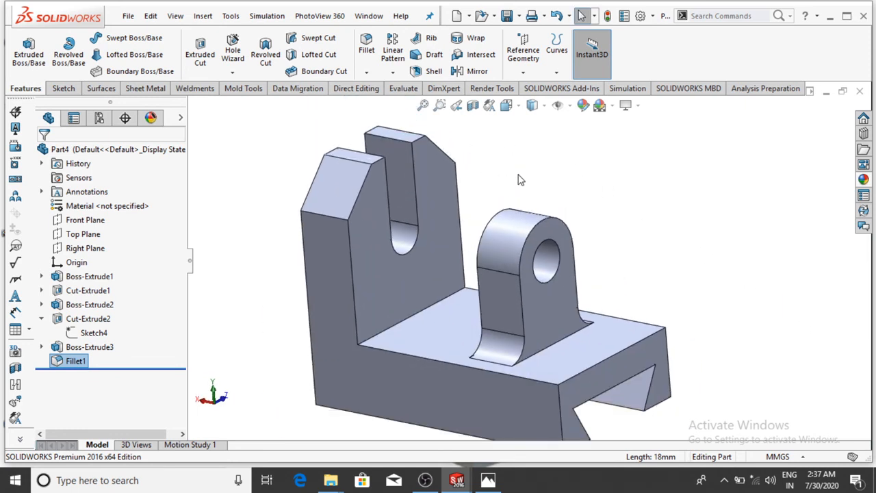
{"action": "left_click", "coordinate": [863, 179]}
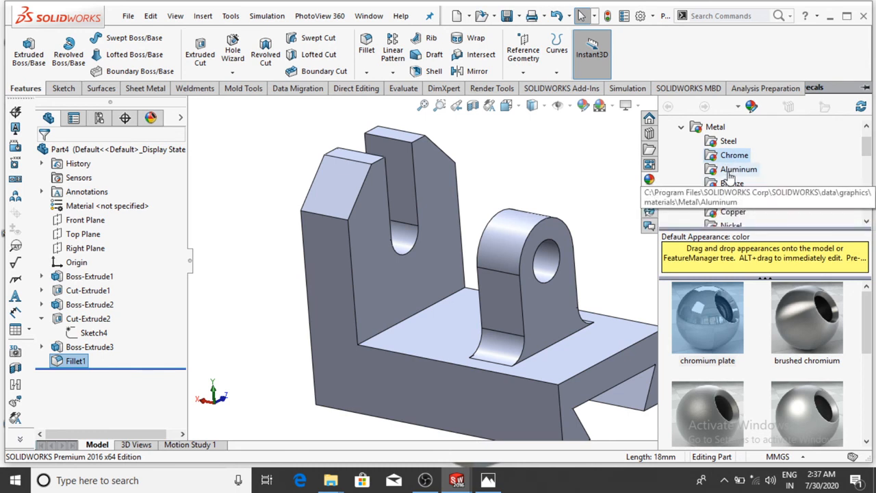
{"action": "scroll", "coordinate": [728, 204], "scroll_direction": "down", "scroll_amount": 1}
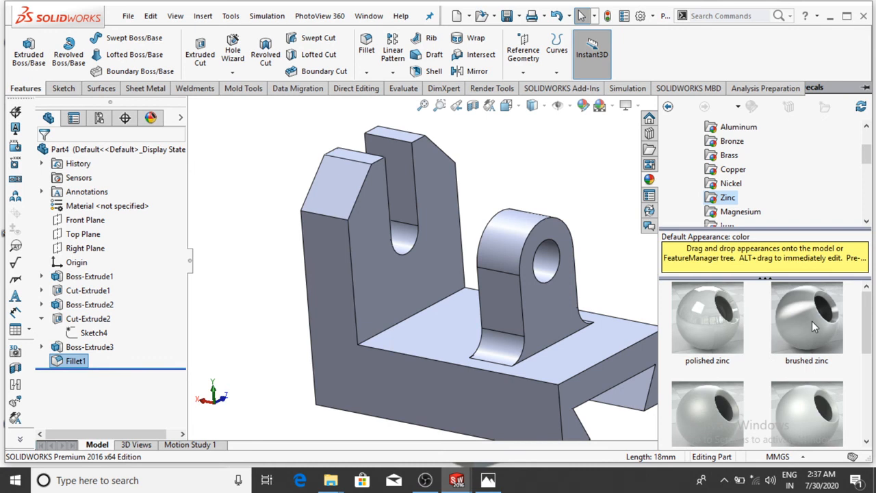
{"action": "mouse_move", "coordinate": [812, 321]}
{"action": "left_mouse_down"}
{"action": "mouse_move", "coordinate": [615, 384]}
{"action": "mouse_move", "coordinate": [499, 398]}
{"action": "left_mouse_up"}
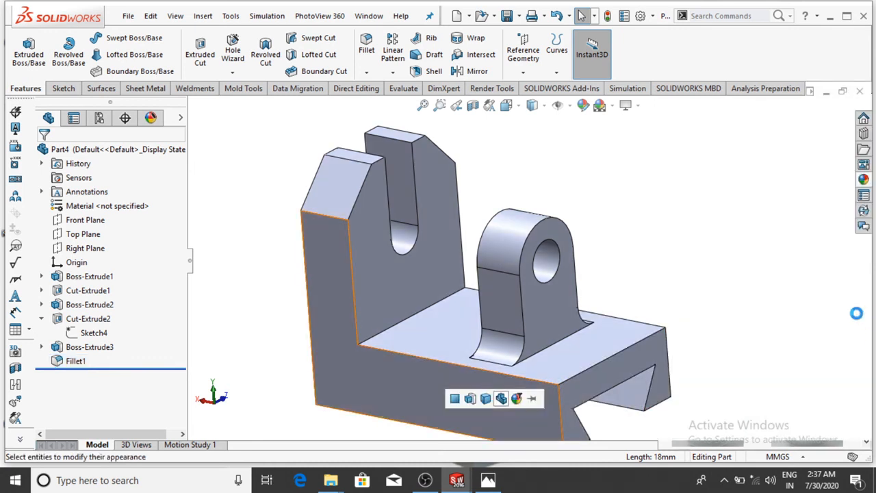
{"action": "scroll", "coordinate": [738, 282], "scroll_direction": "up", "scroll_amount": 1}
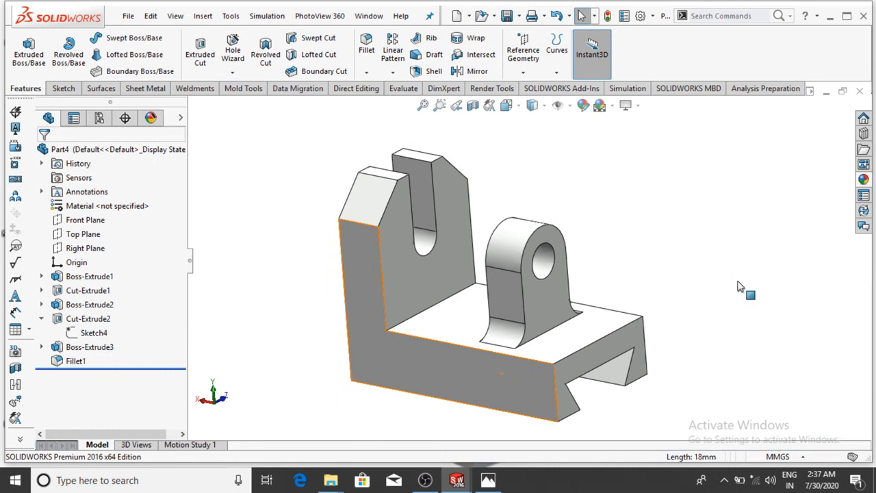